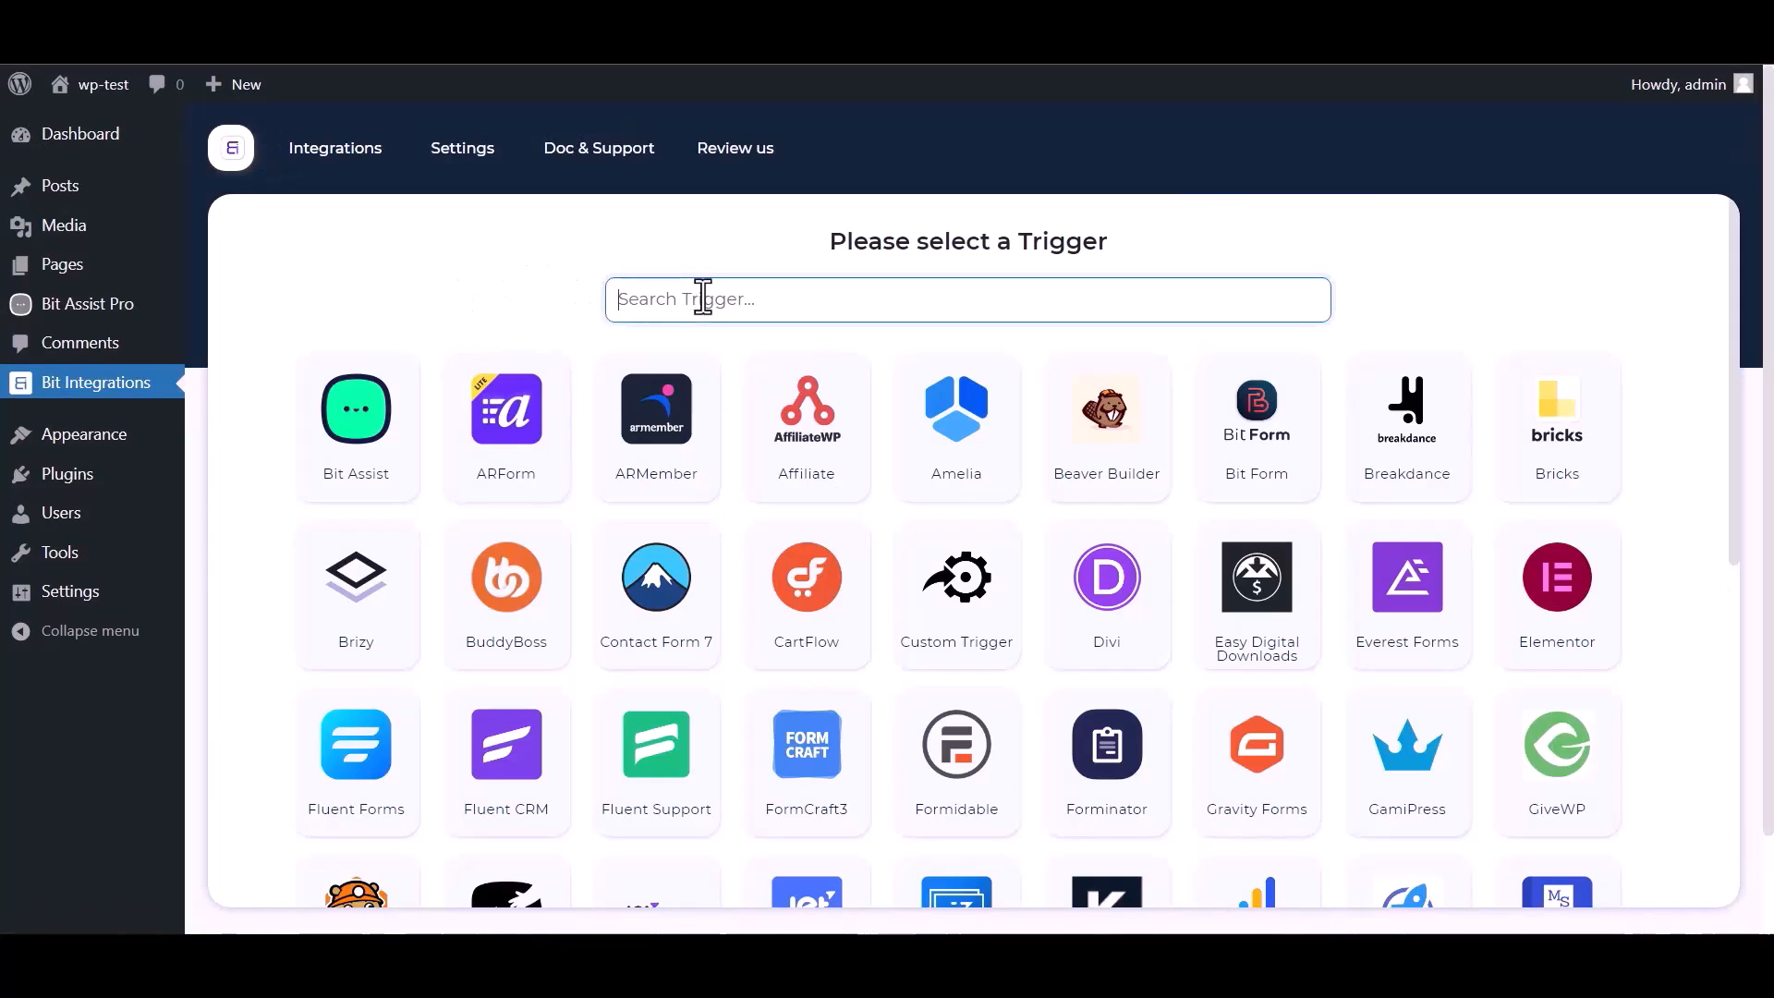
# Search triggers for 'bit' and select Bit Assist as the trigger
pyautogui.write('bit')
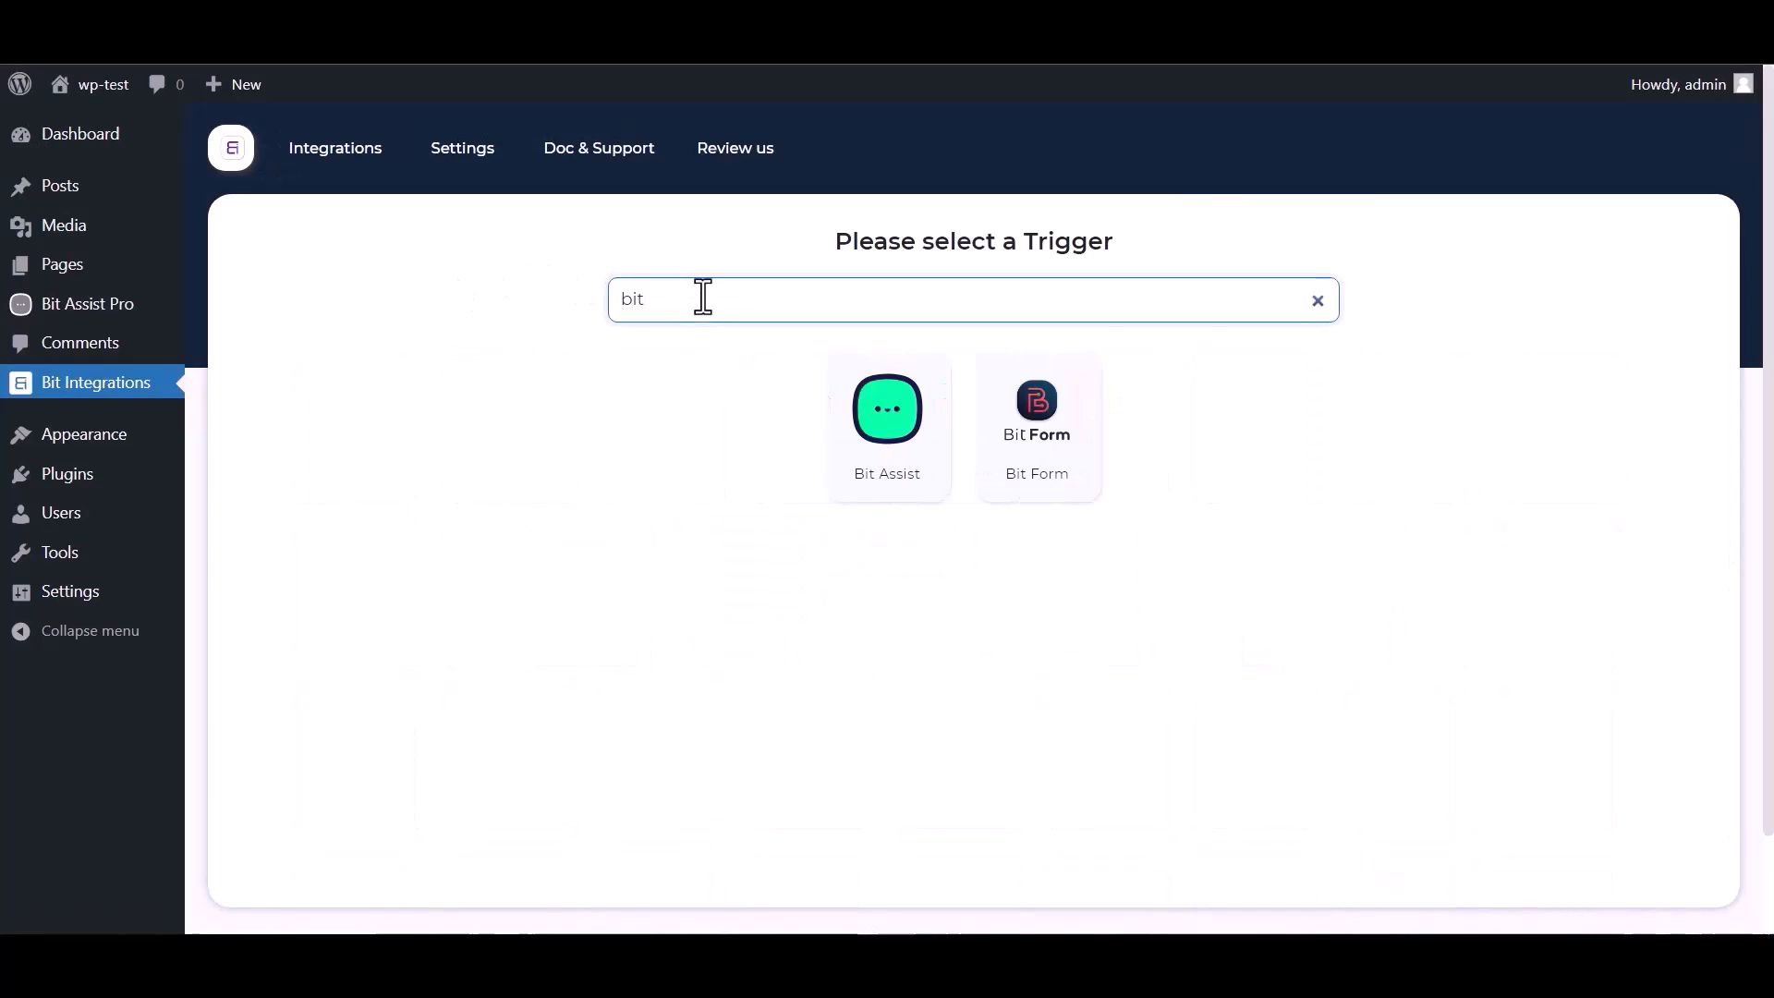
pyautogui.click(887, 439)
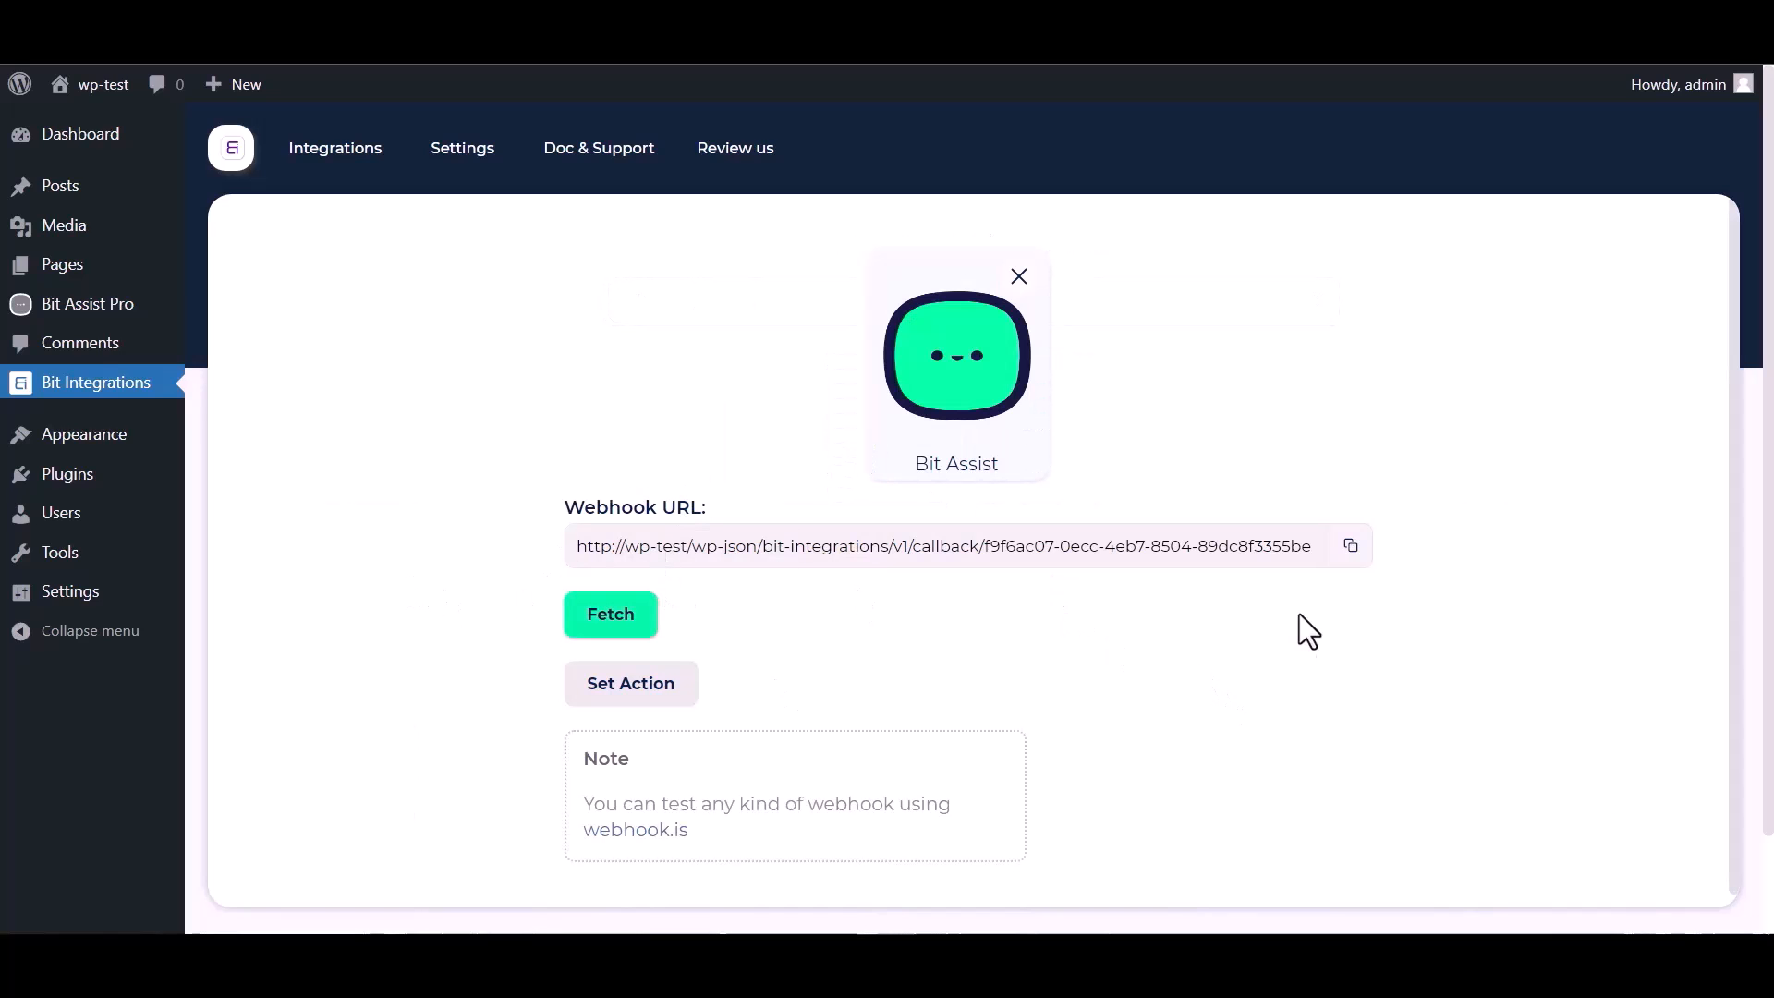
# Copy the Bit Assist webhook URL, fetch test data, and create a widget named 'Bit Integrations'
pyautogui.click(1351, 552)
pyautogui.click(610, 613)
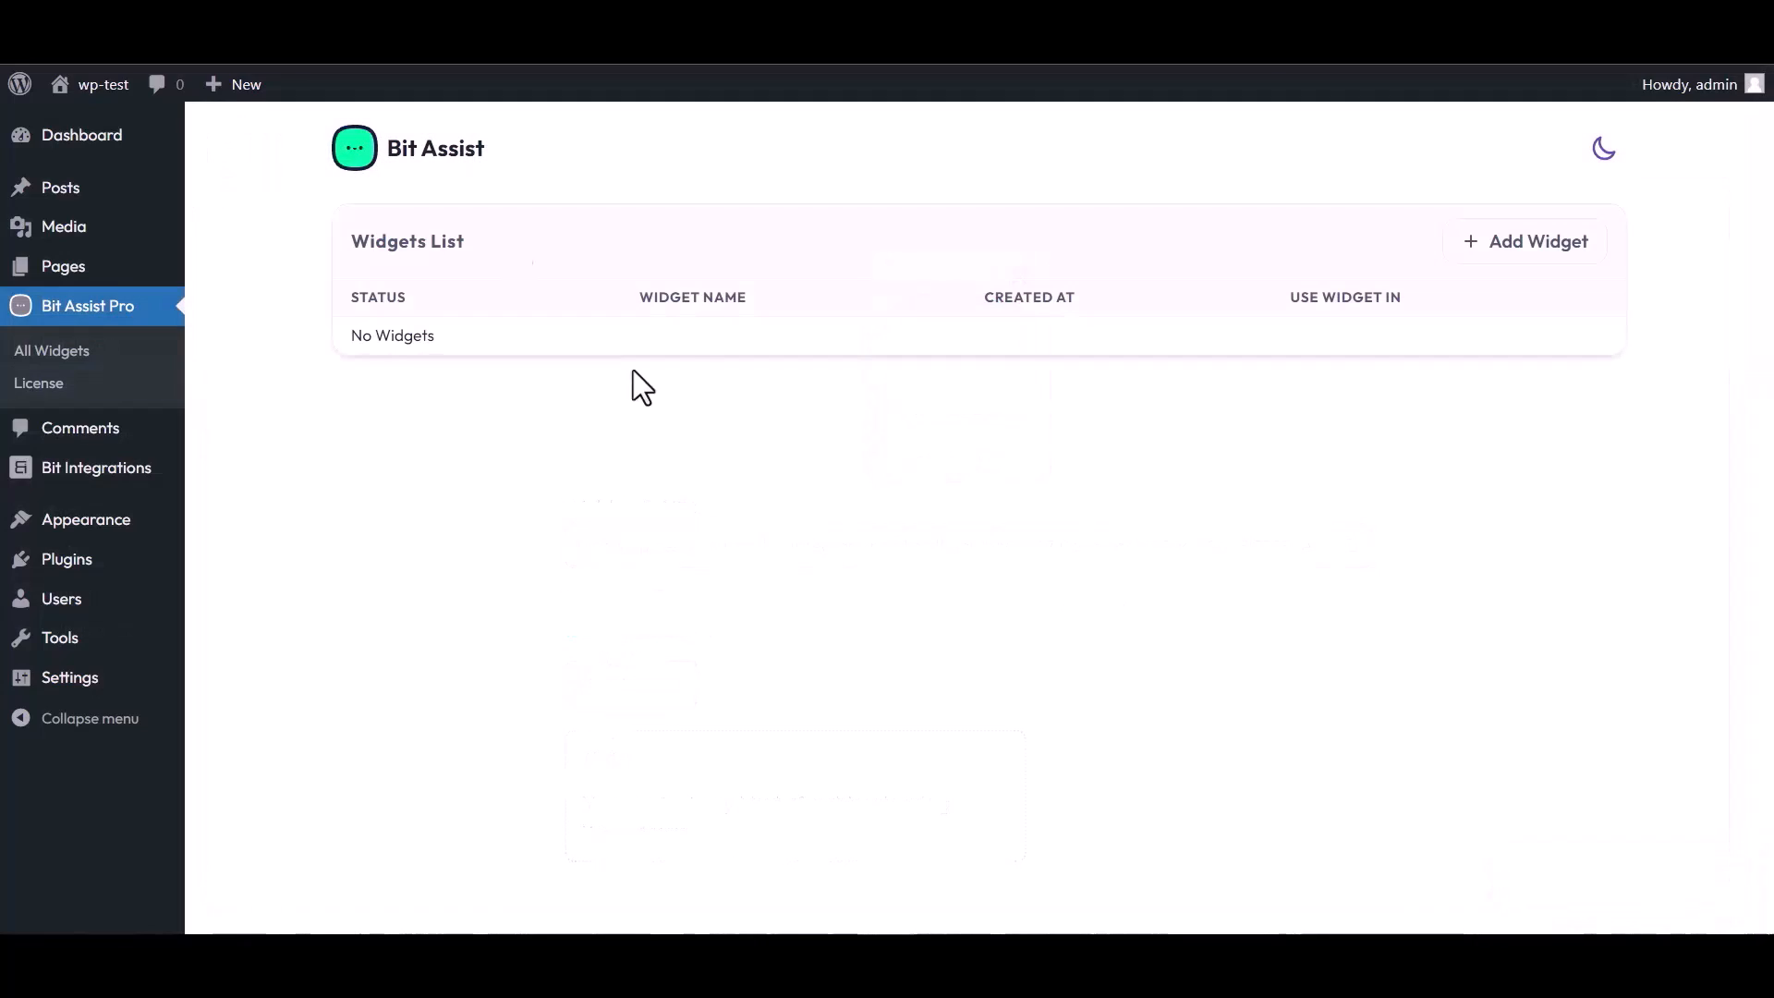
pyautogui.click(1532, 243)
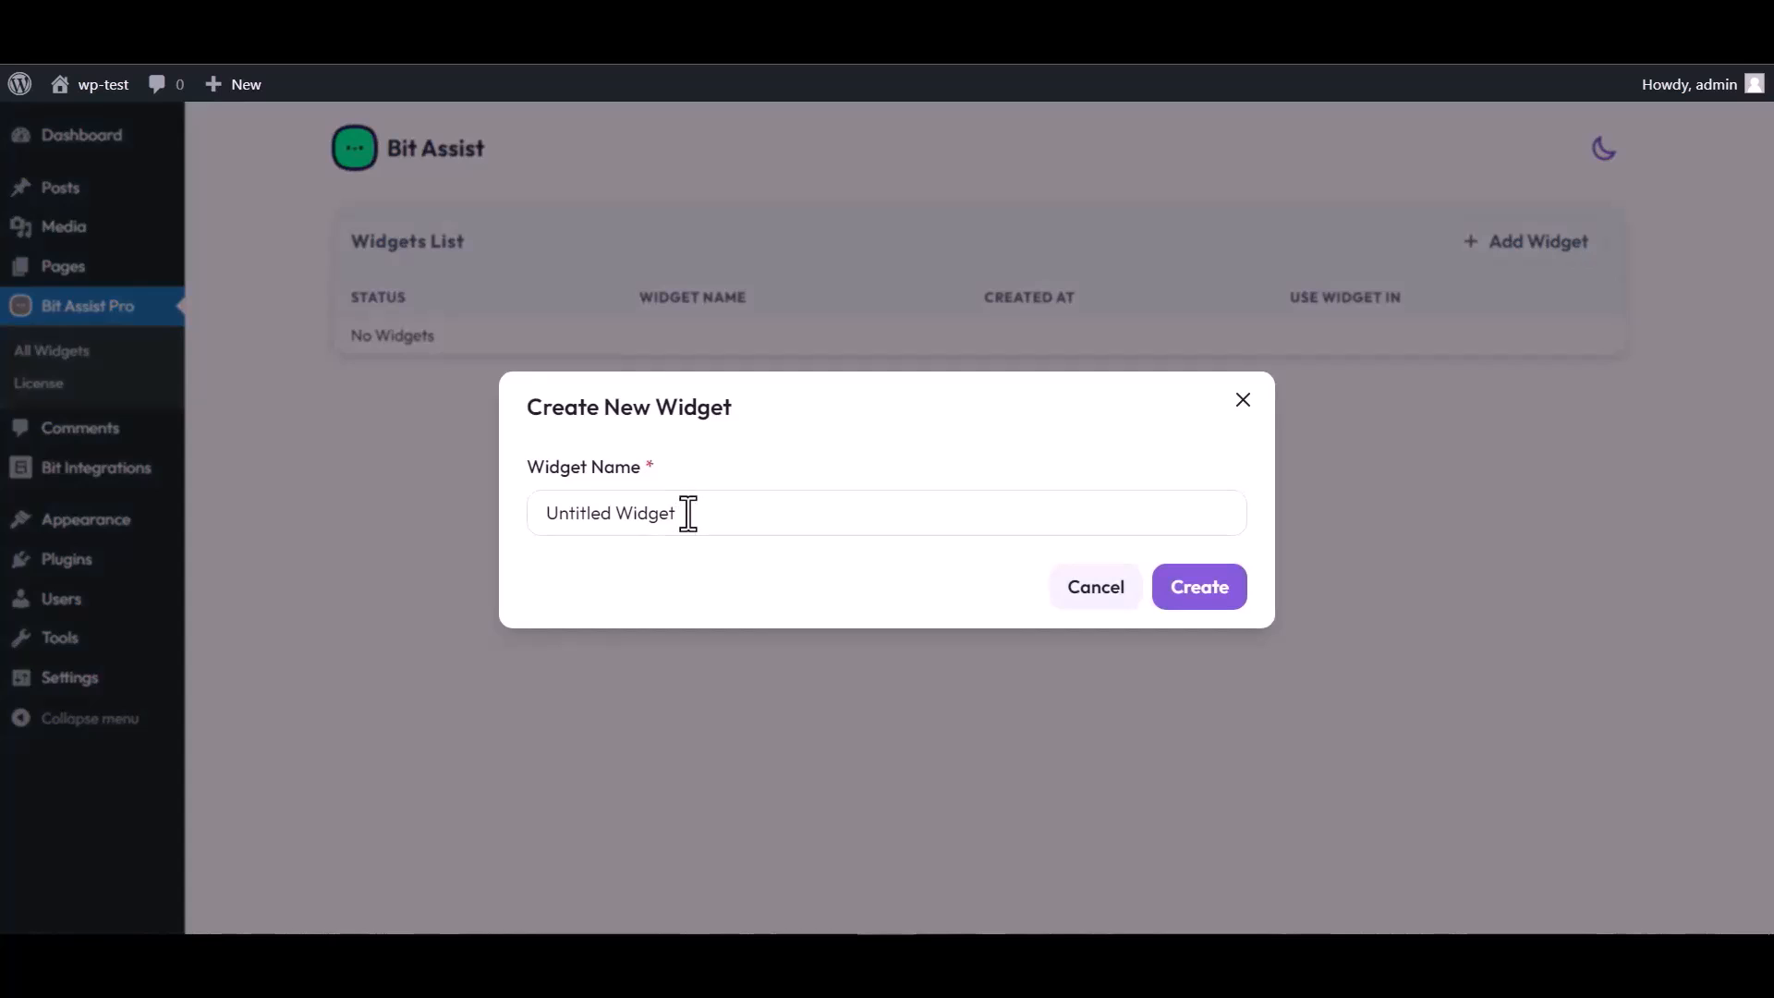
pyautogui.click(688, 514)
pyautogui.hotkey('ctrl', 'a')
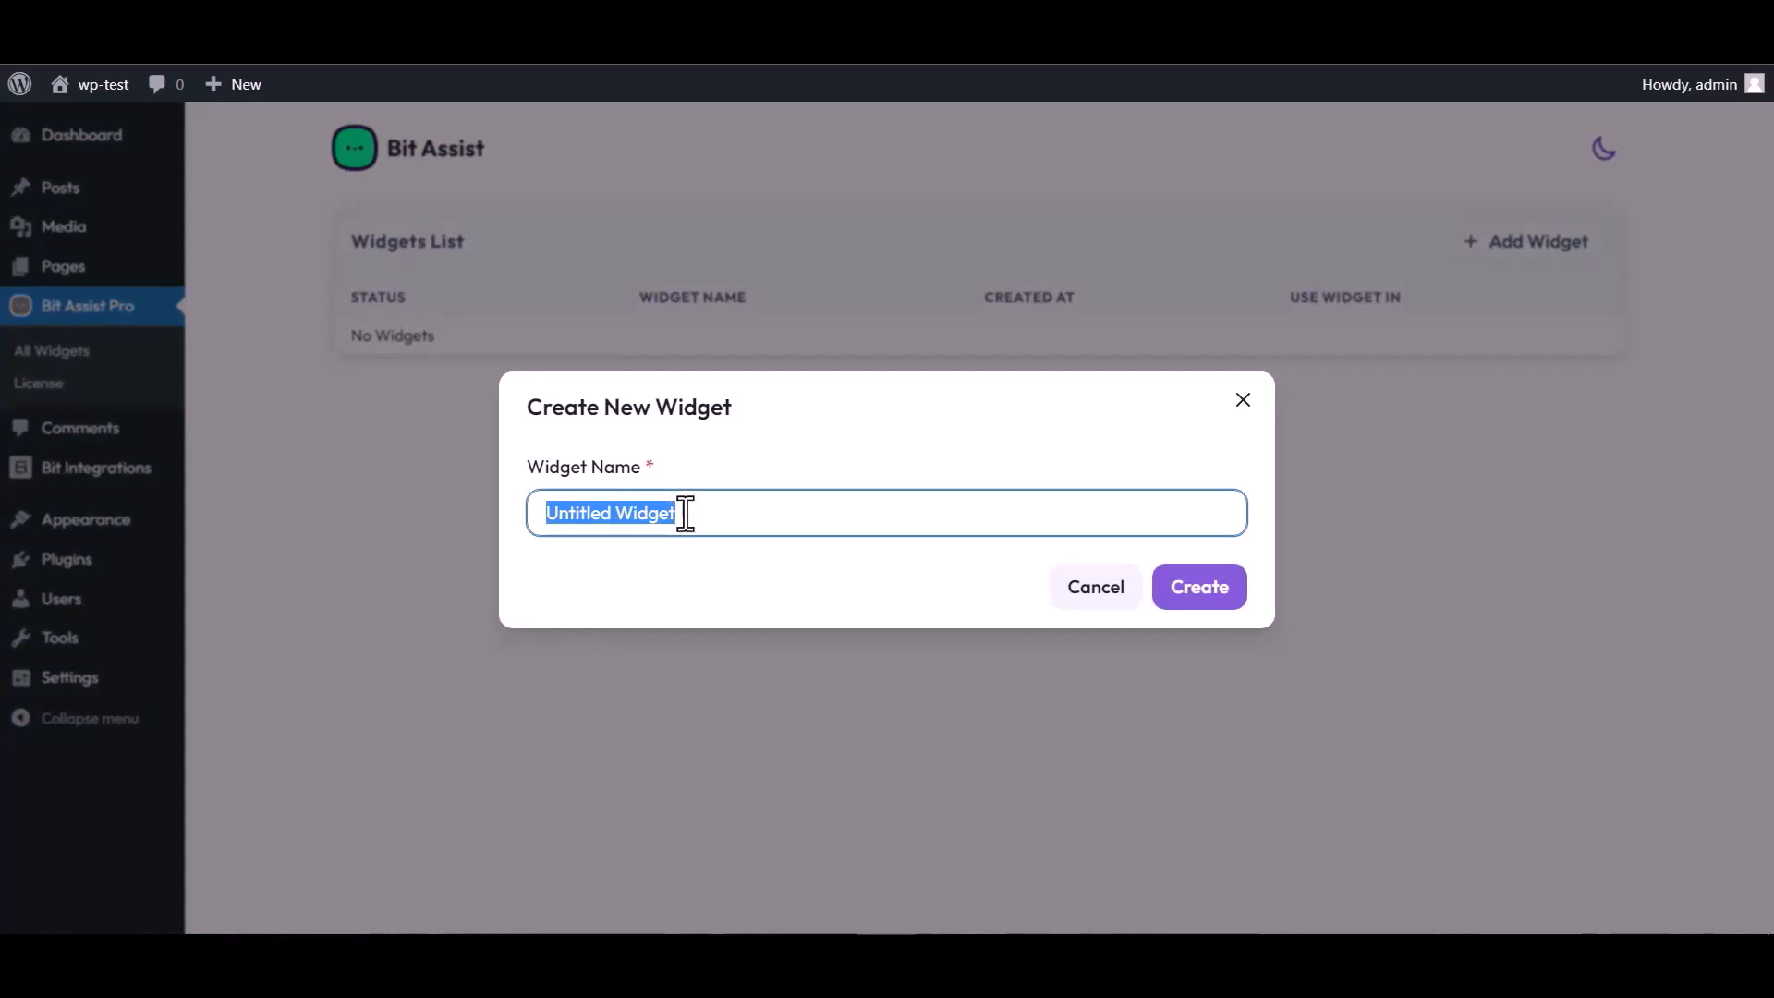
pyautogui.write('Bit')
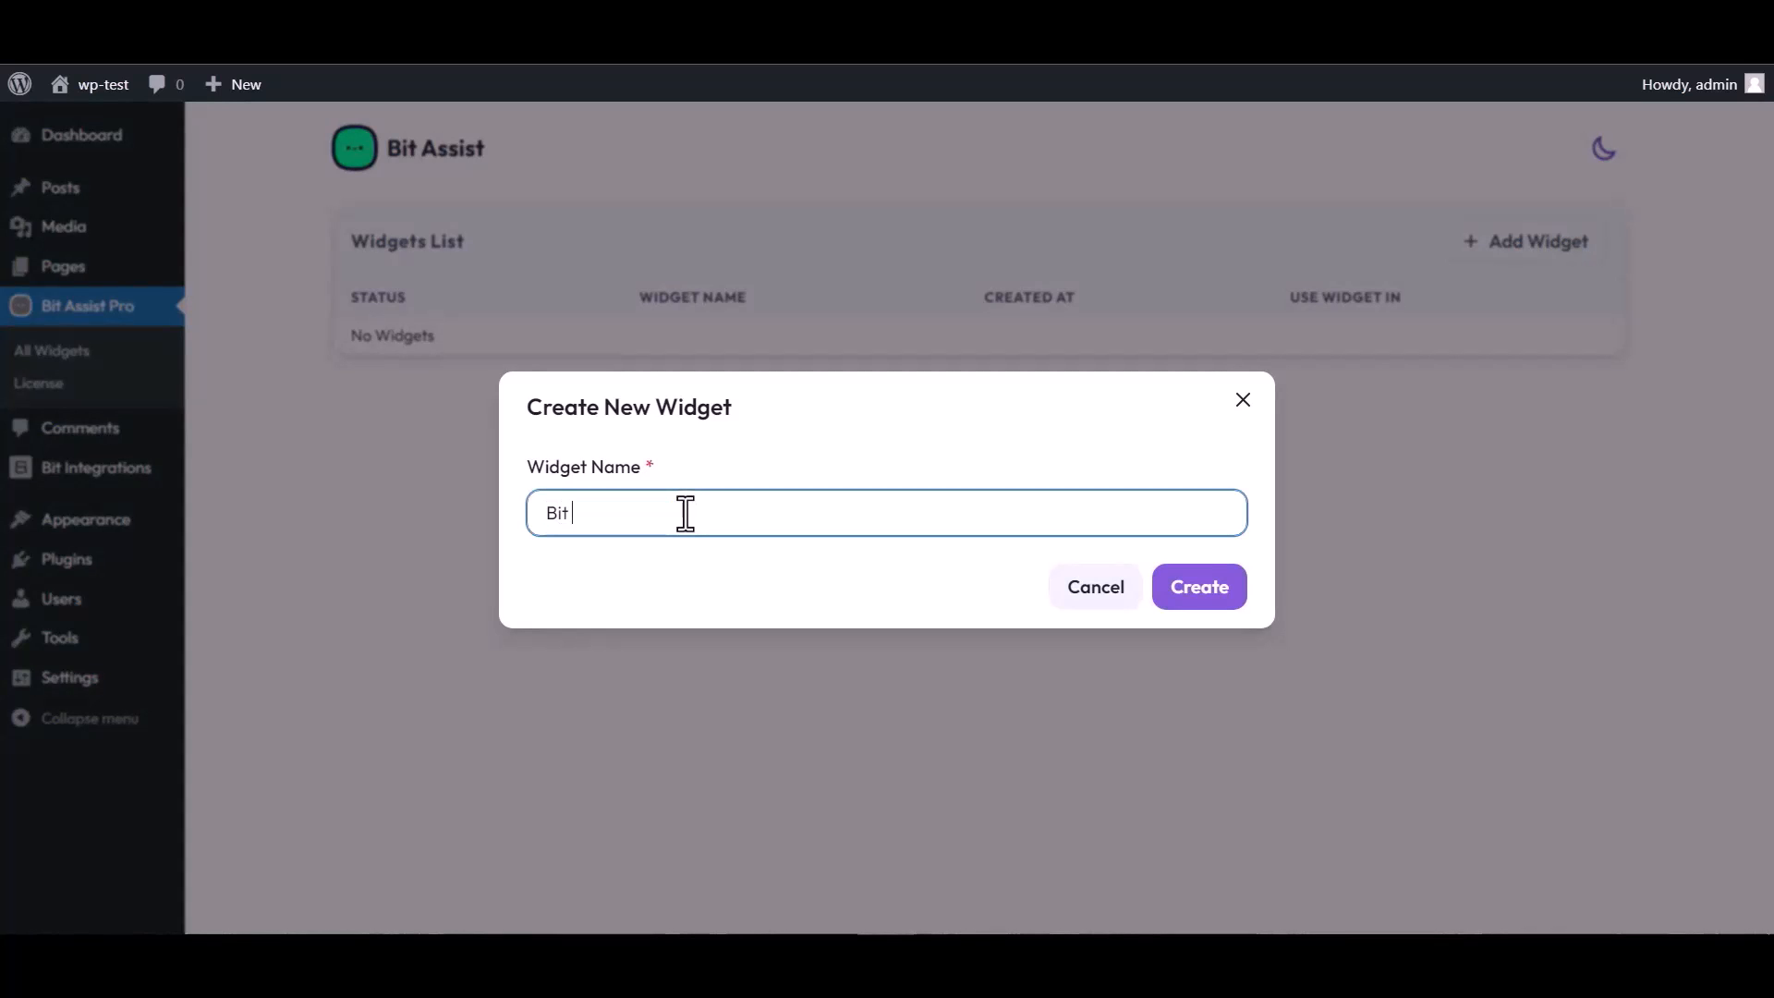
pyautogui.write(' Inte')
pyautogui.click(1212, 600)
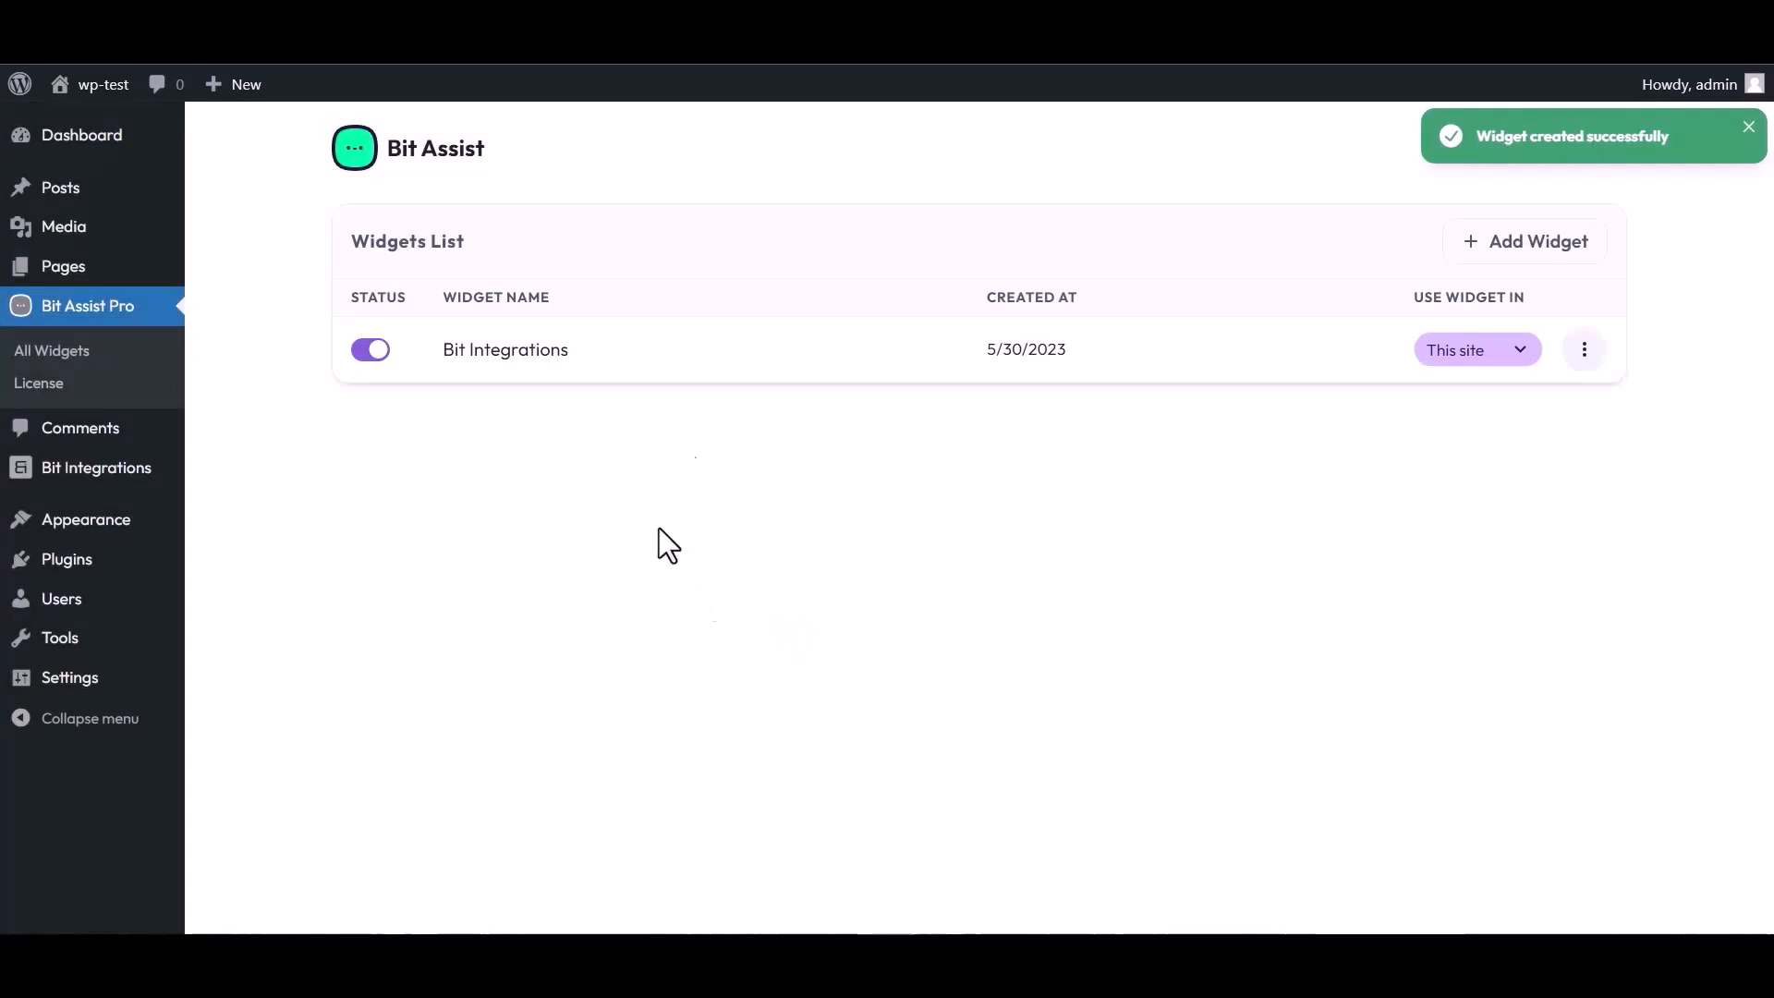
pyautogui.click(1585, 349)
# Add a Custom Form channel to the widget and title it 'Bit Integrations'
pyautogui.click(1403, 411)
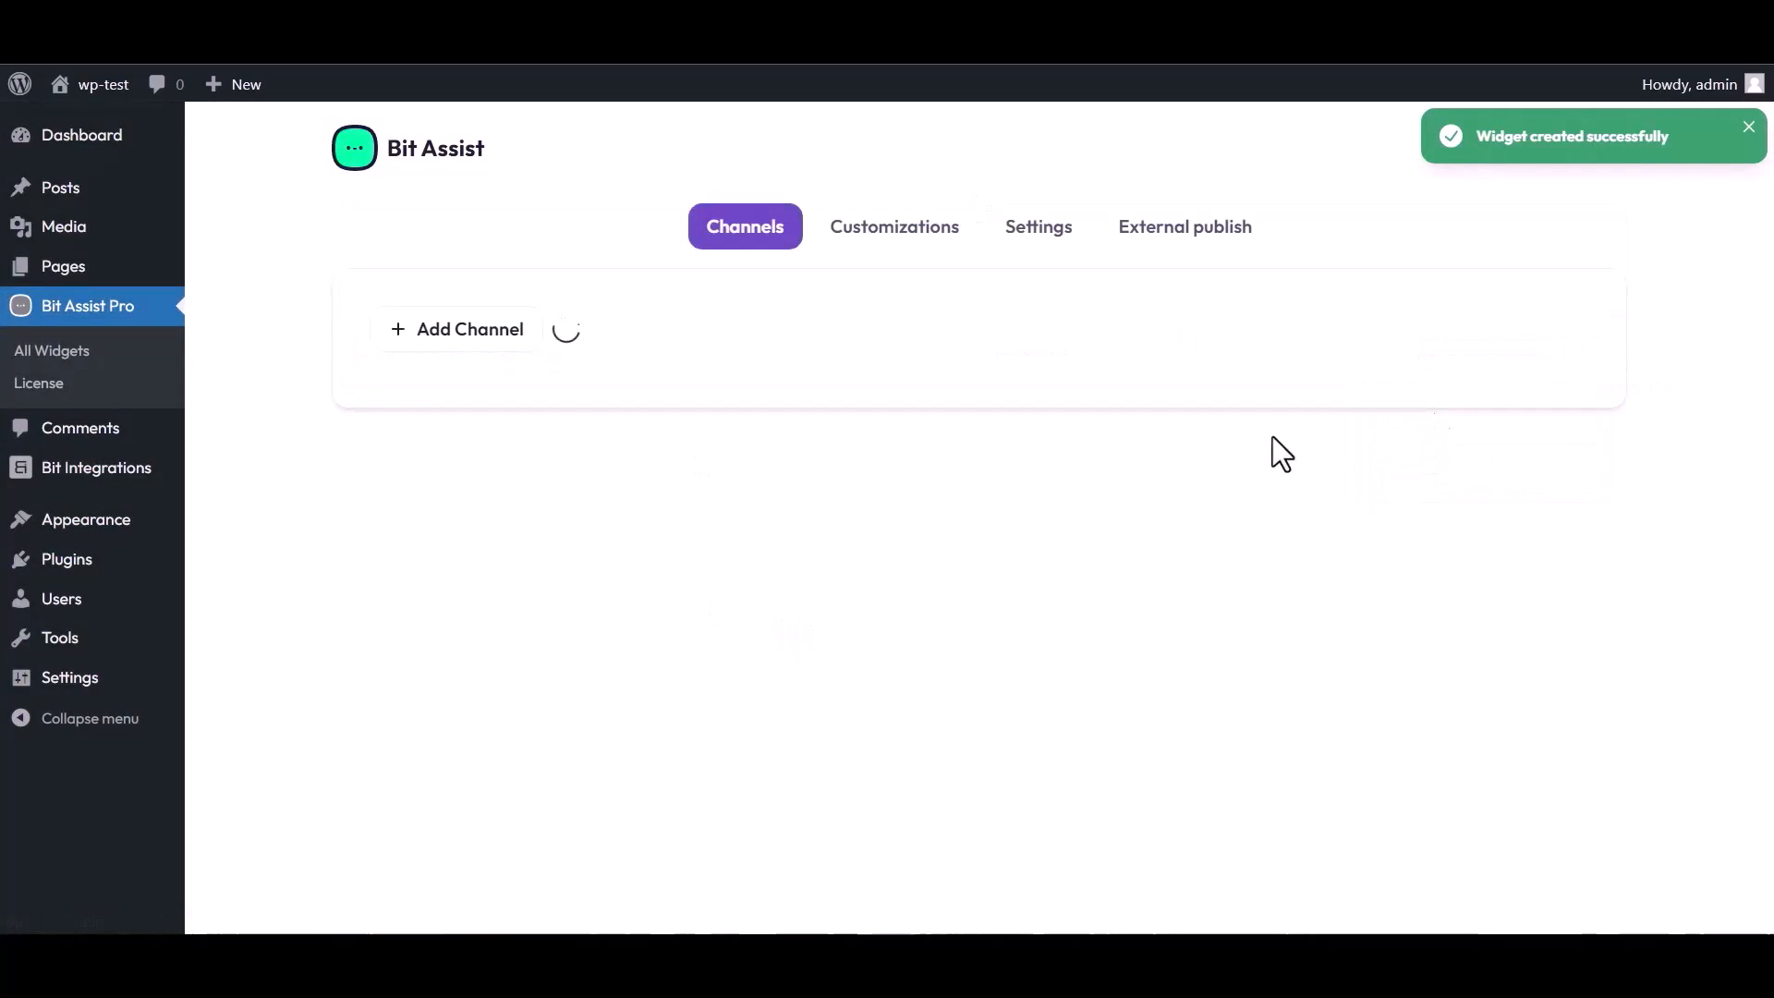
pyautogui.click(482, 351)
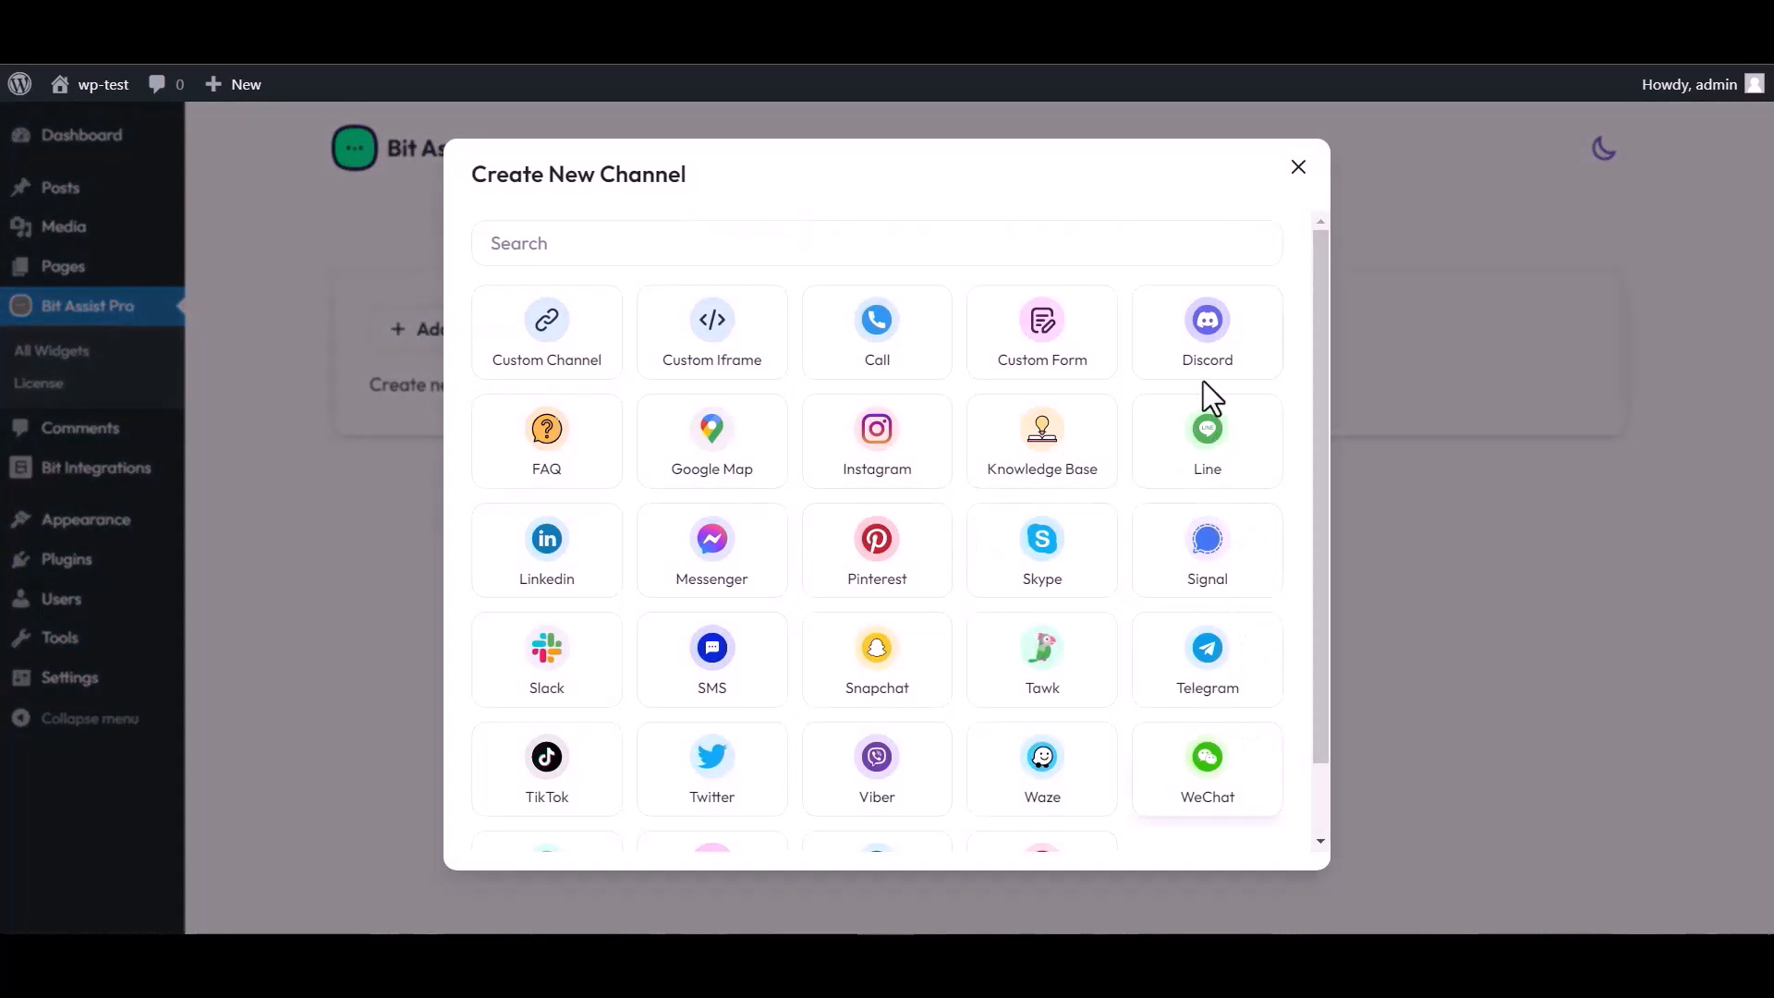
pyautogui.click(1047, 352)
pyautogui.tripleClick(621, 292)
pyautogui.write('Bit Integrations')
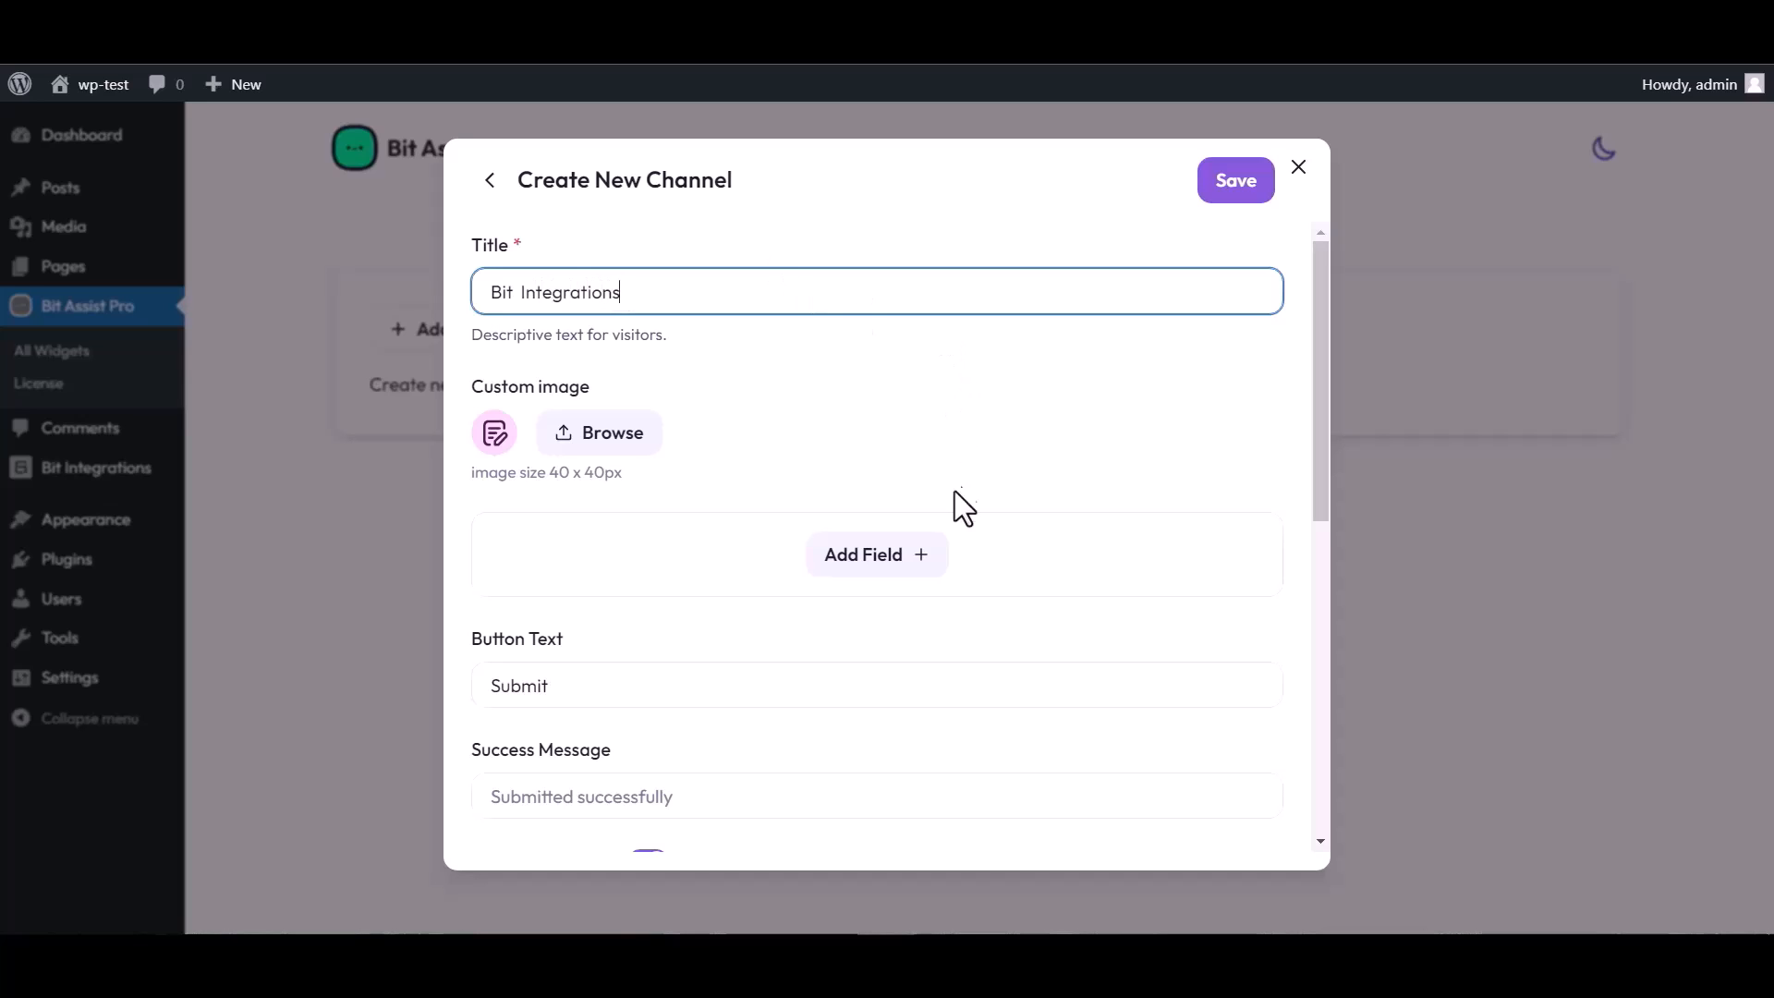
# Add Text, Email and Number fields to the form, renaming the Text field to 'Name'
pyautogui.click(881, 561)
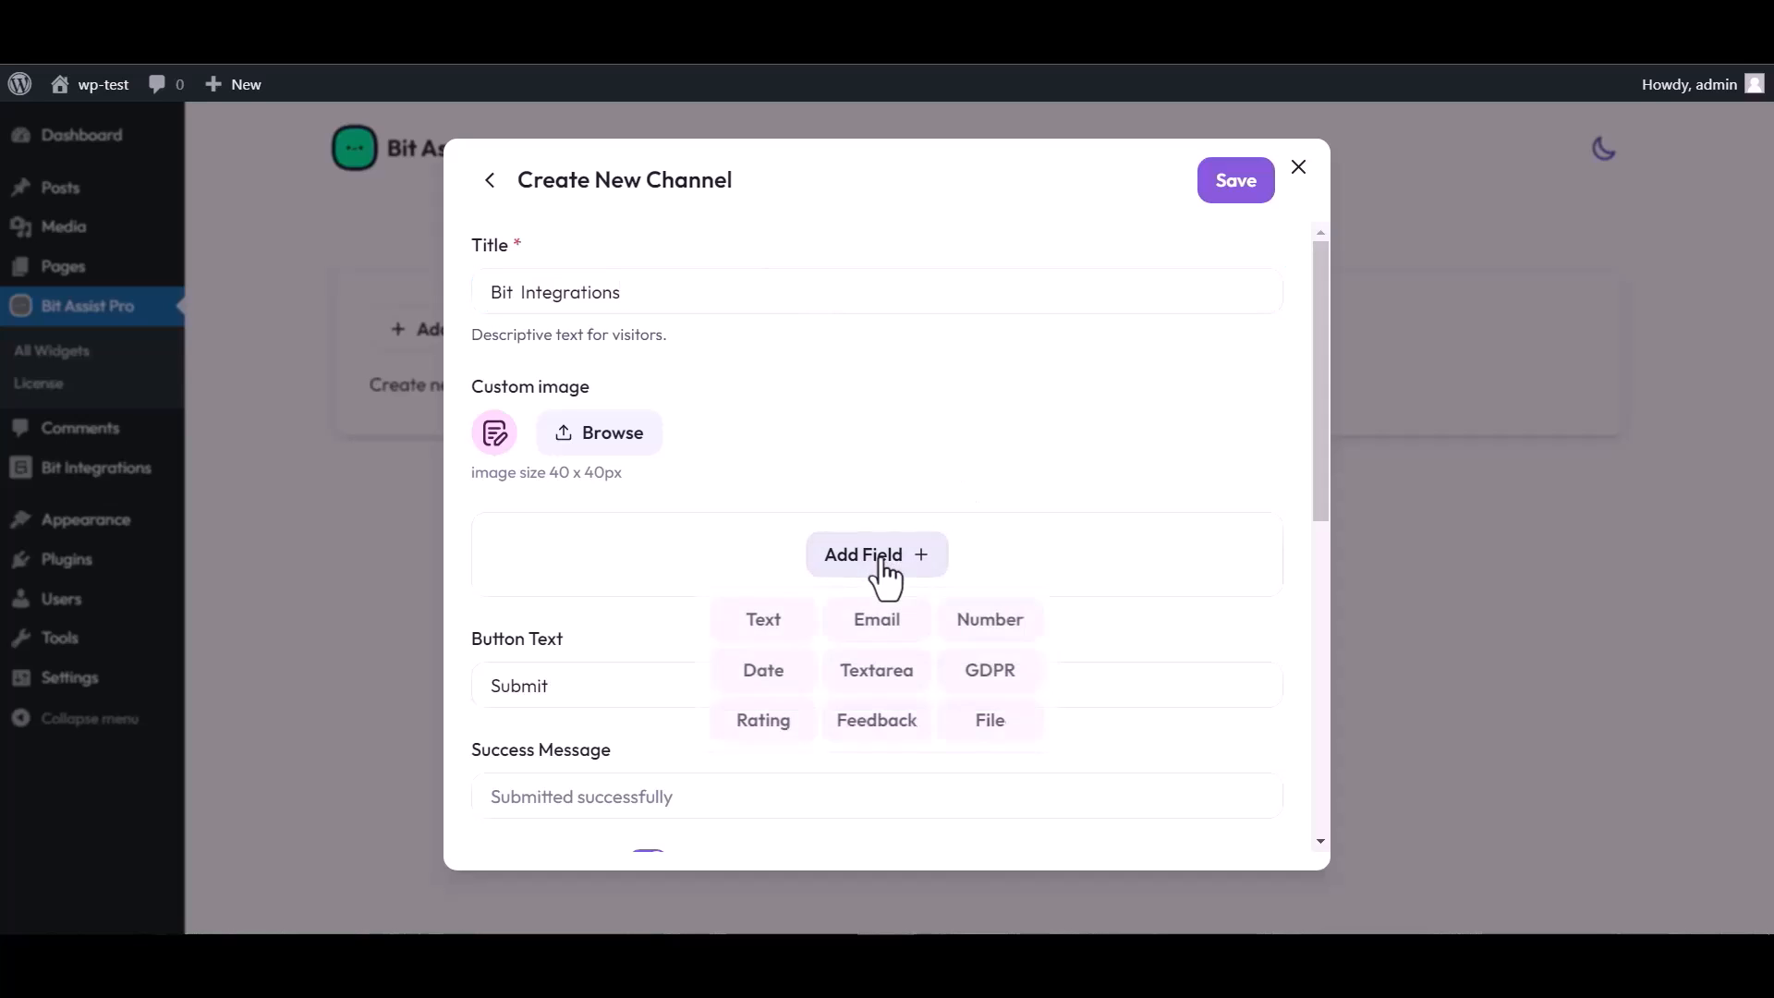
pyautogui.click(763, 621)
pyautogui.click(877, 679)
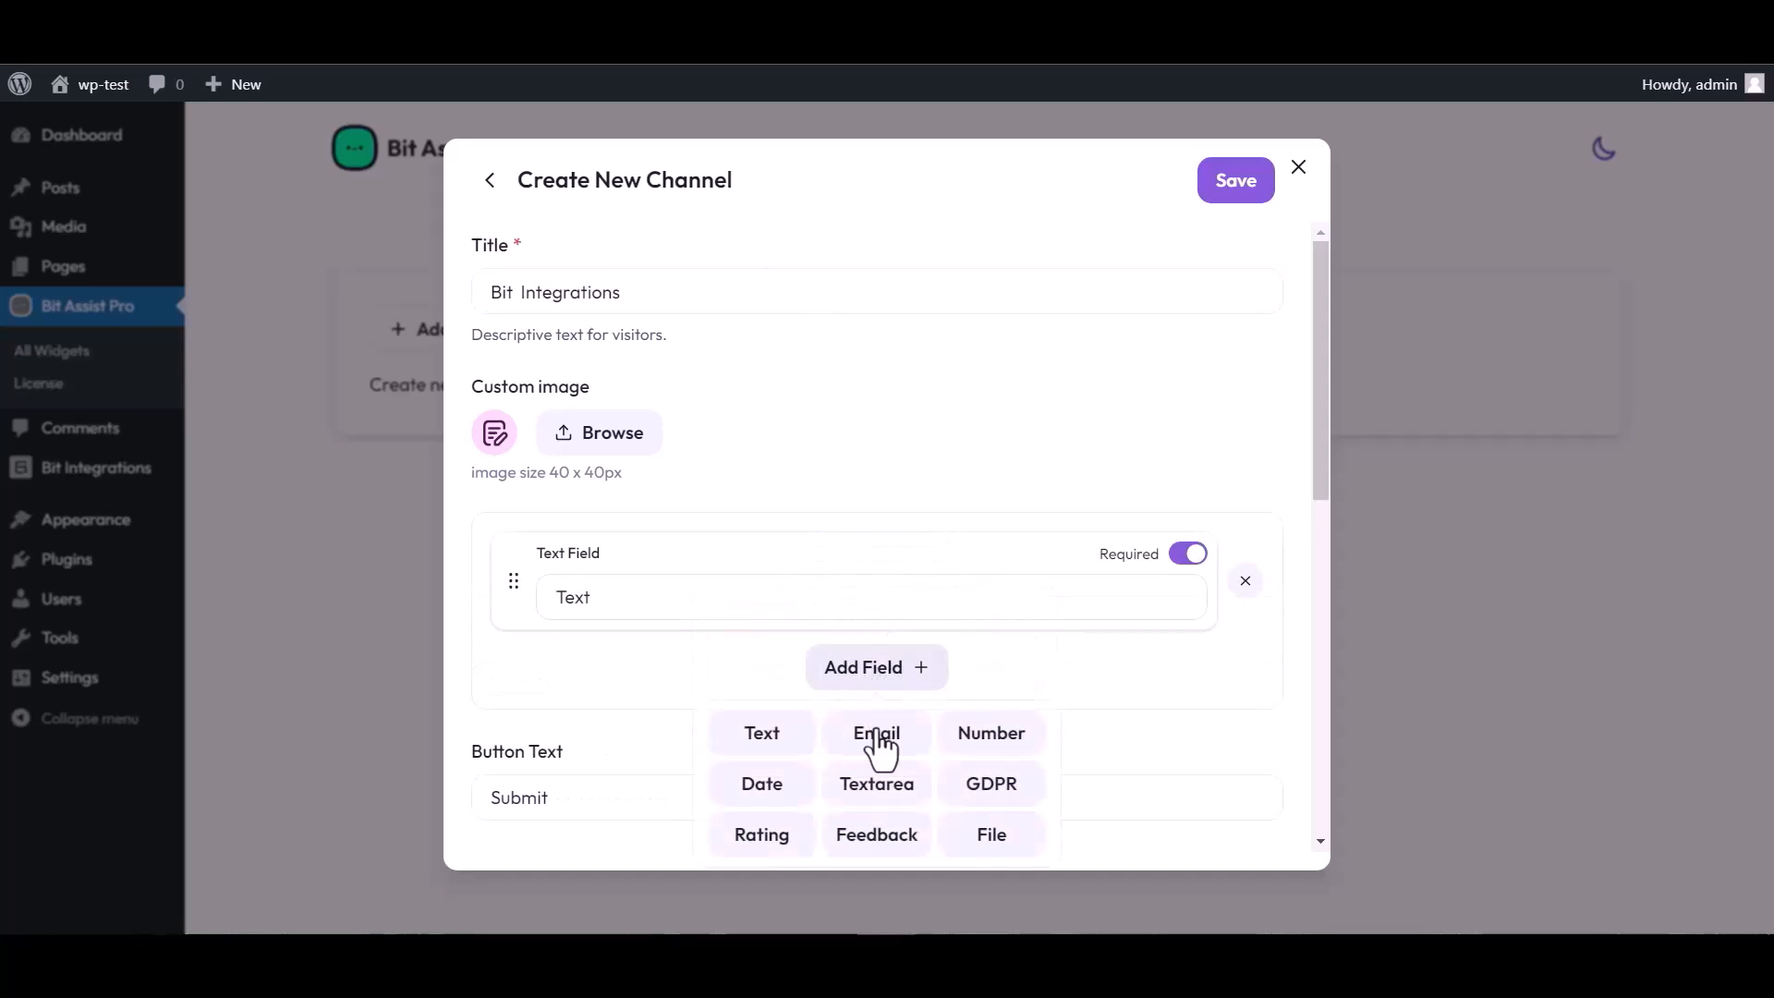
pyautogui.click(877, 732)
pyautogui.click(884, 781)
pyautogui.click(987, 617)
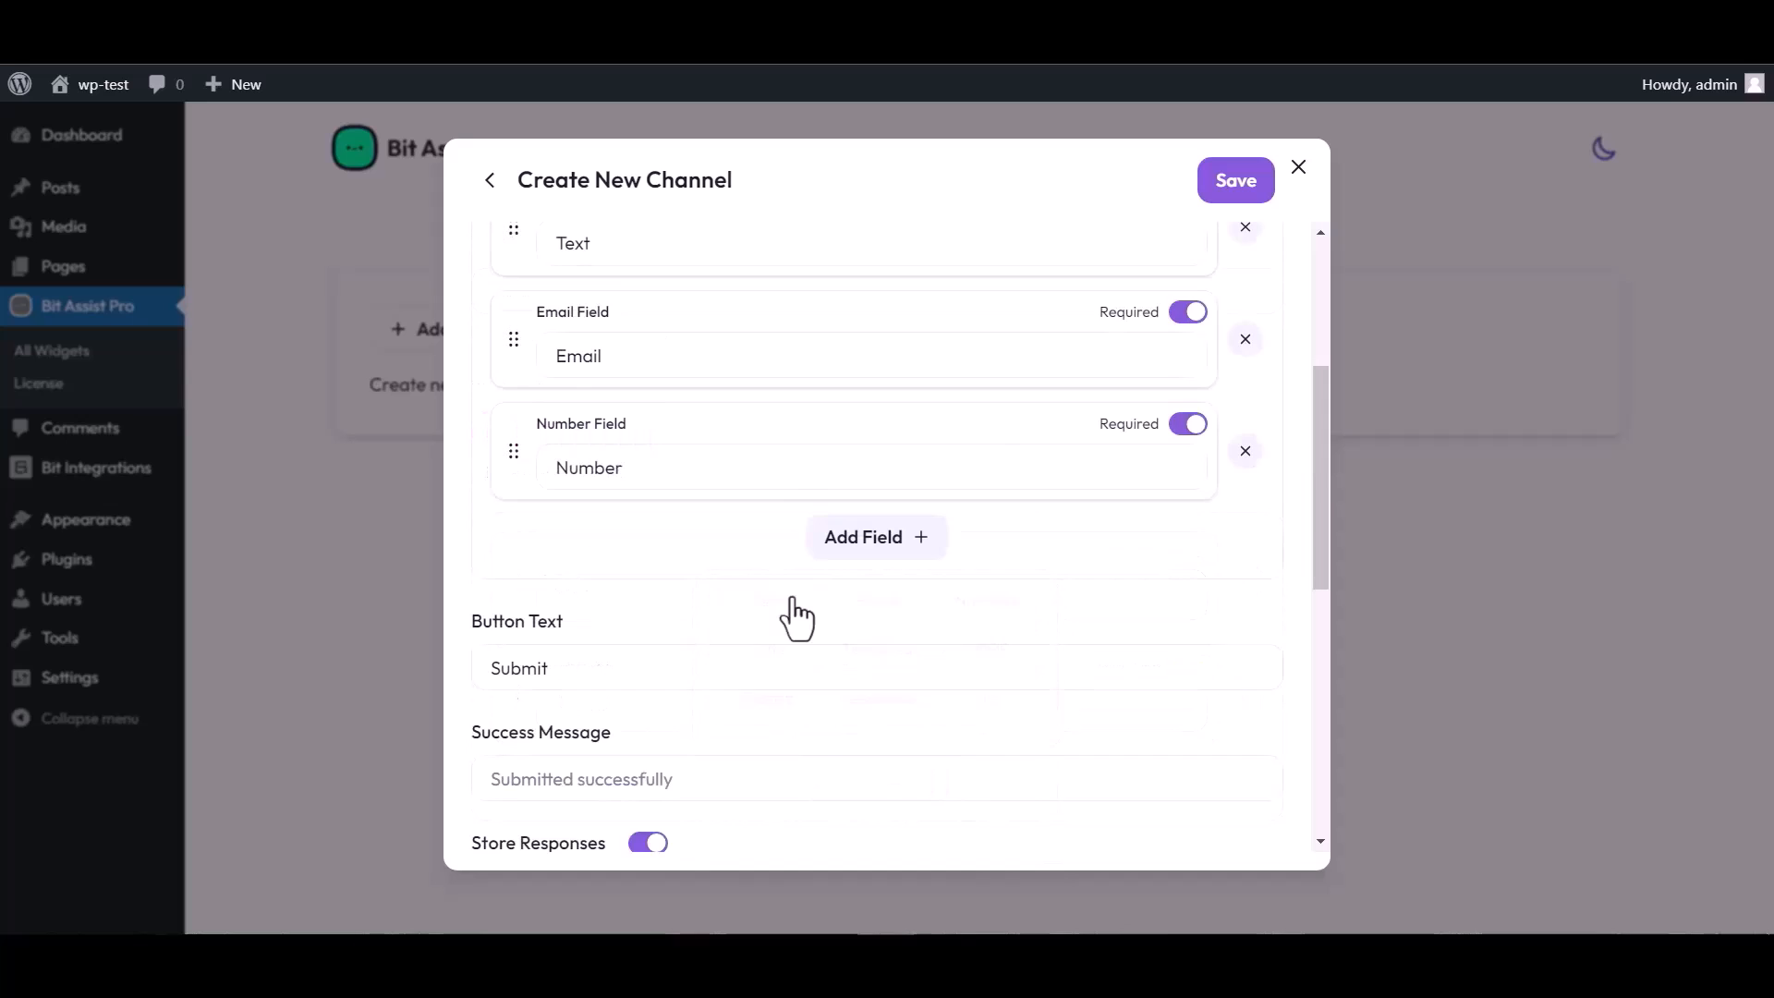
pyautogui.scroll(5, 803, 436)
pyautogui.doubleClick(606, 592)
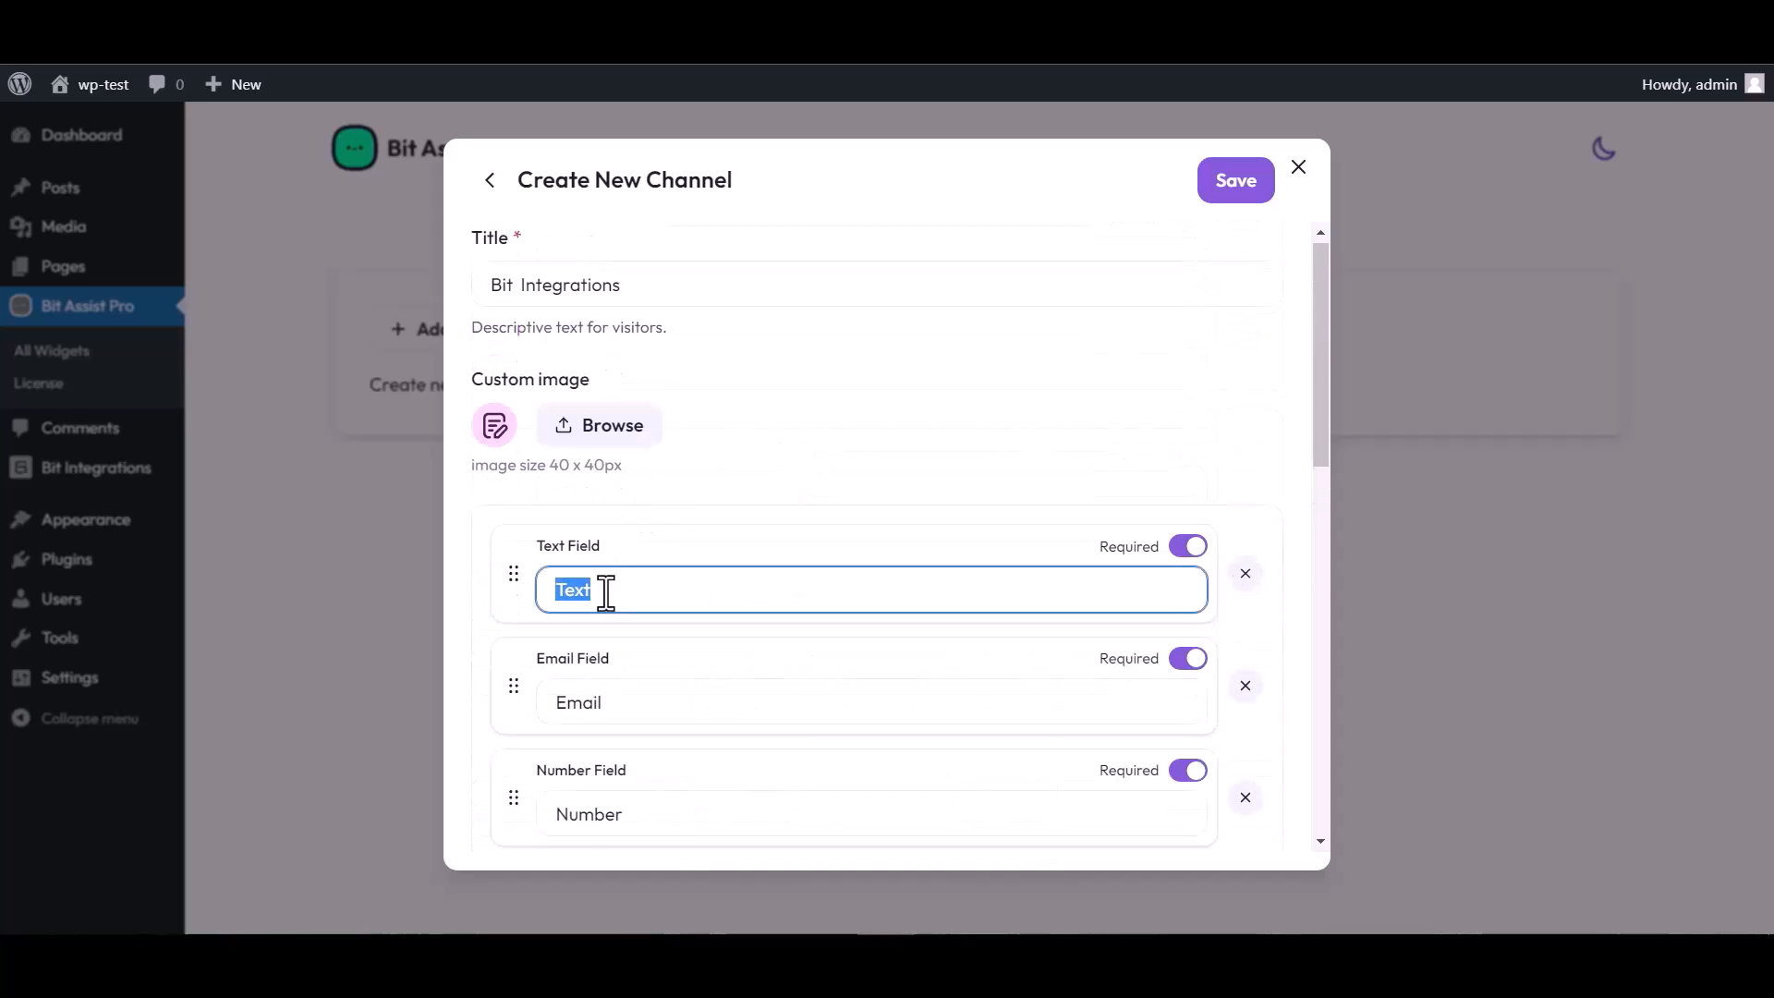
pyautogui.write('Name')
# Paste the Bit Integrations webhook into the Webhook URL box and save the channel
pyautogui.scroll(-3, 863, 534)
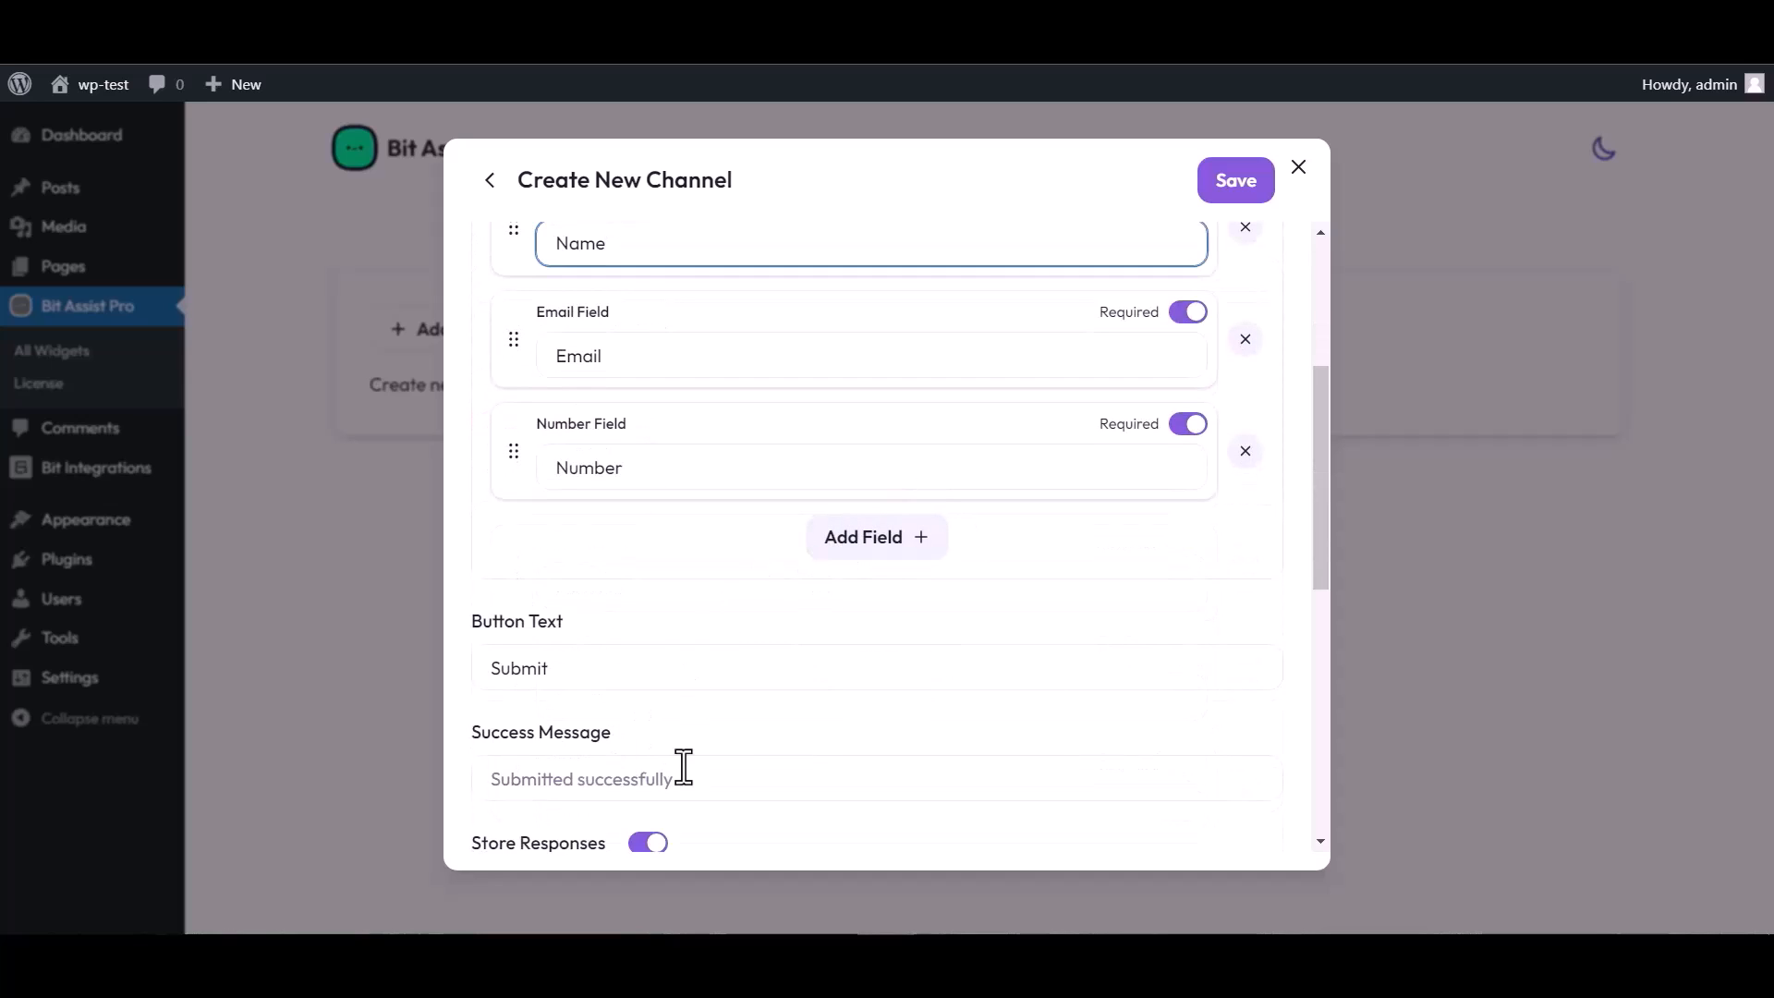
pyautogui.scroll(-3, 684, 765)
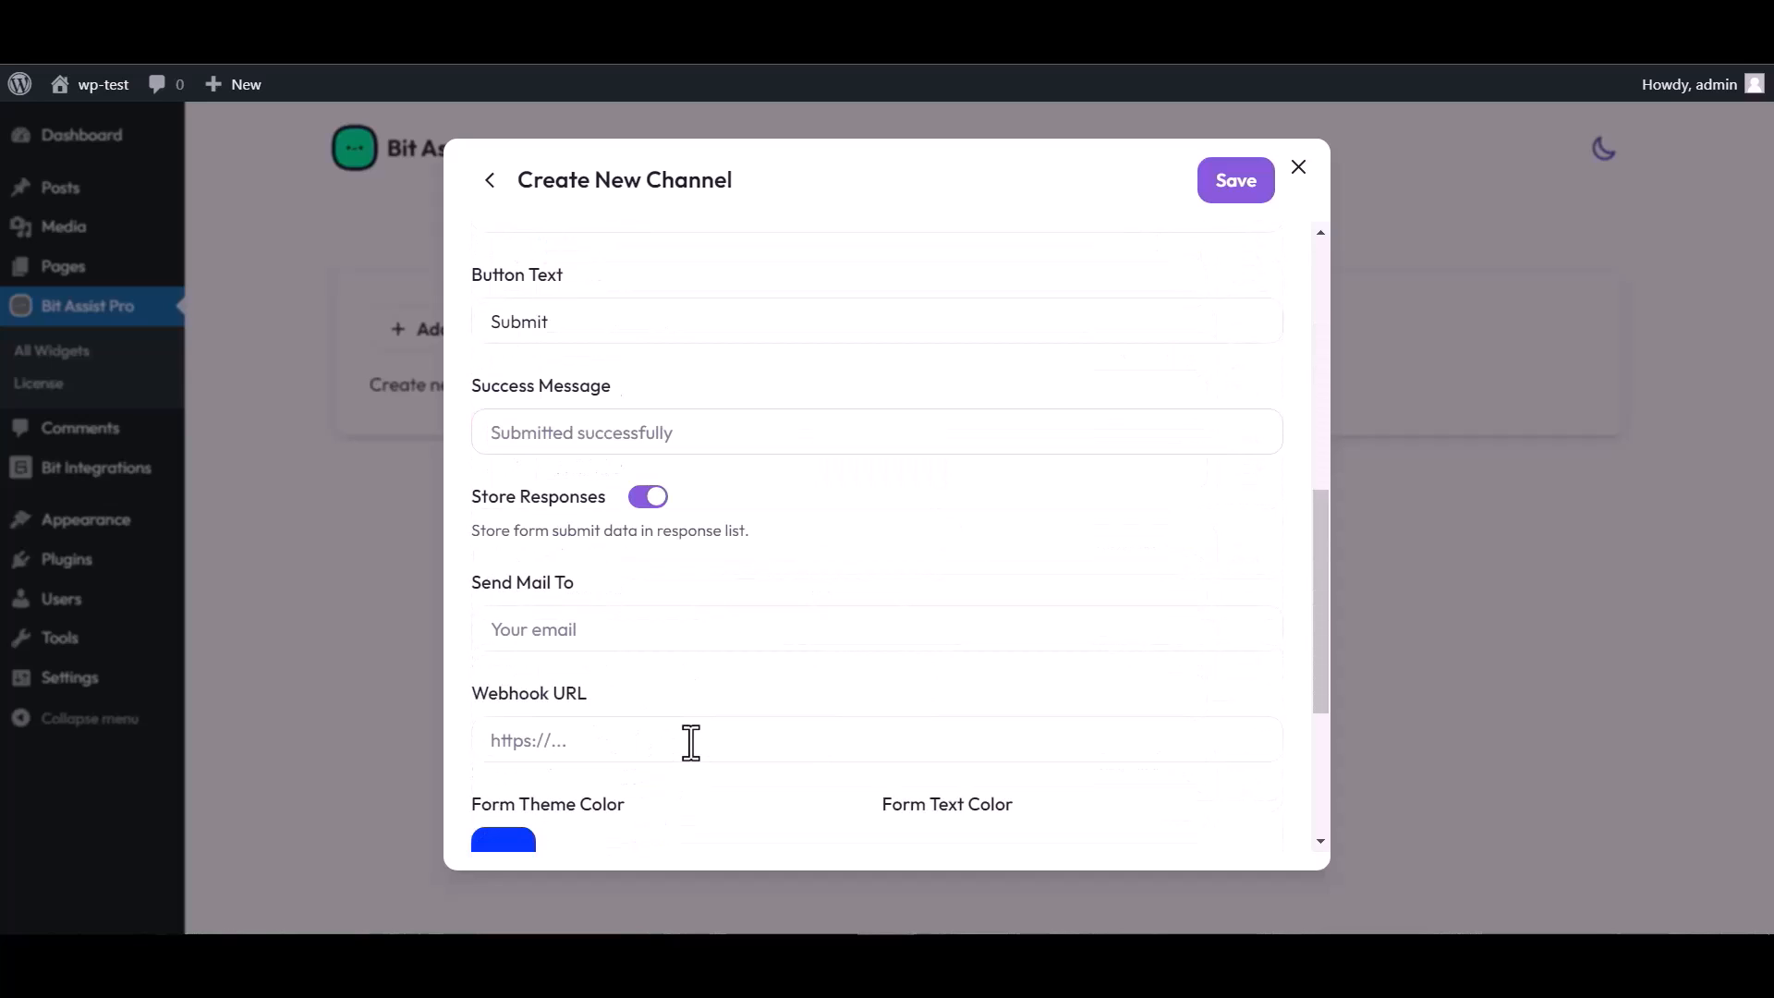
pyautogui.click(565, 745)
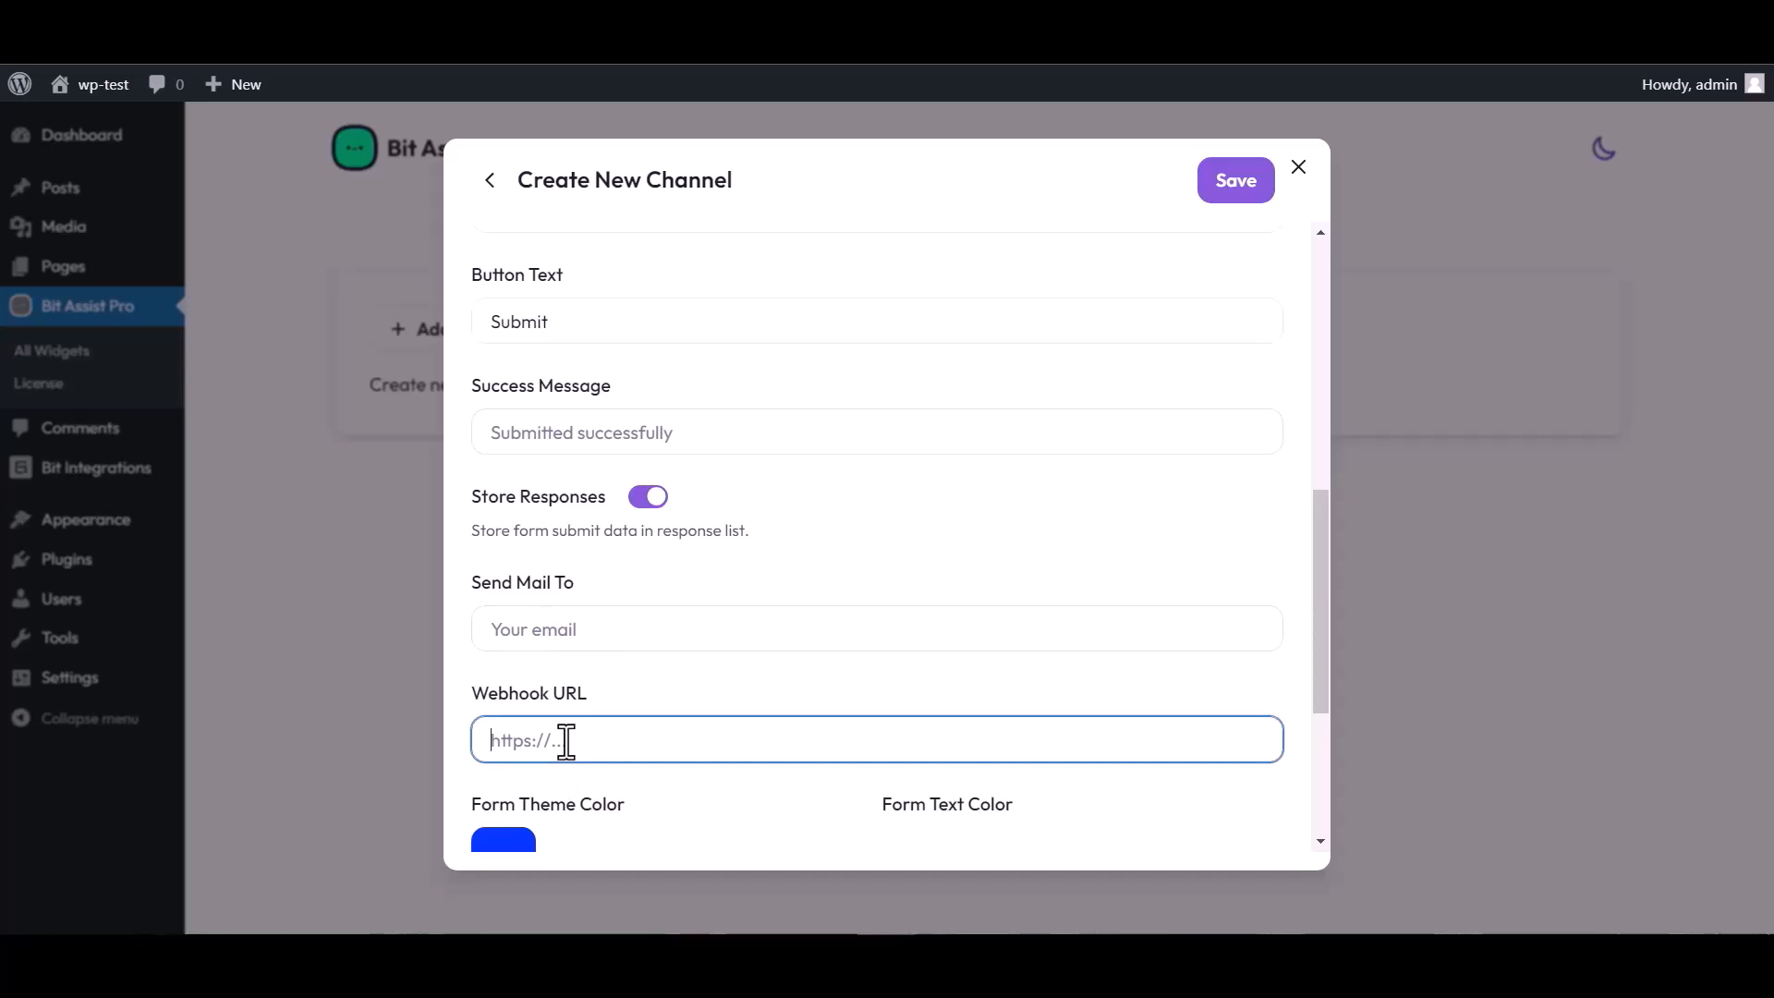
pyautogui.hotkey('ctrl', 'v')
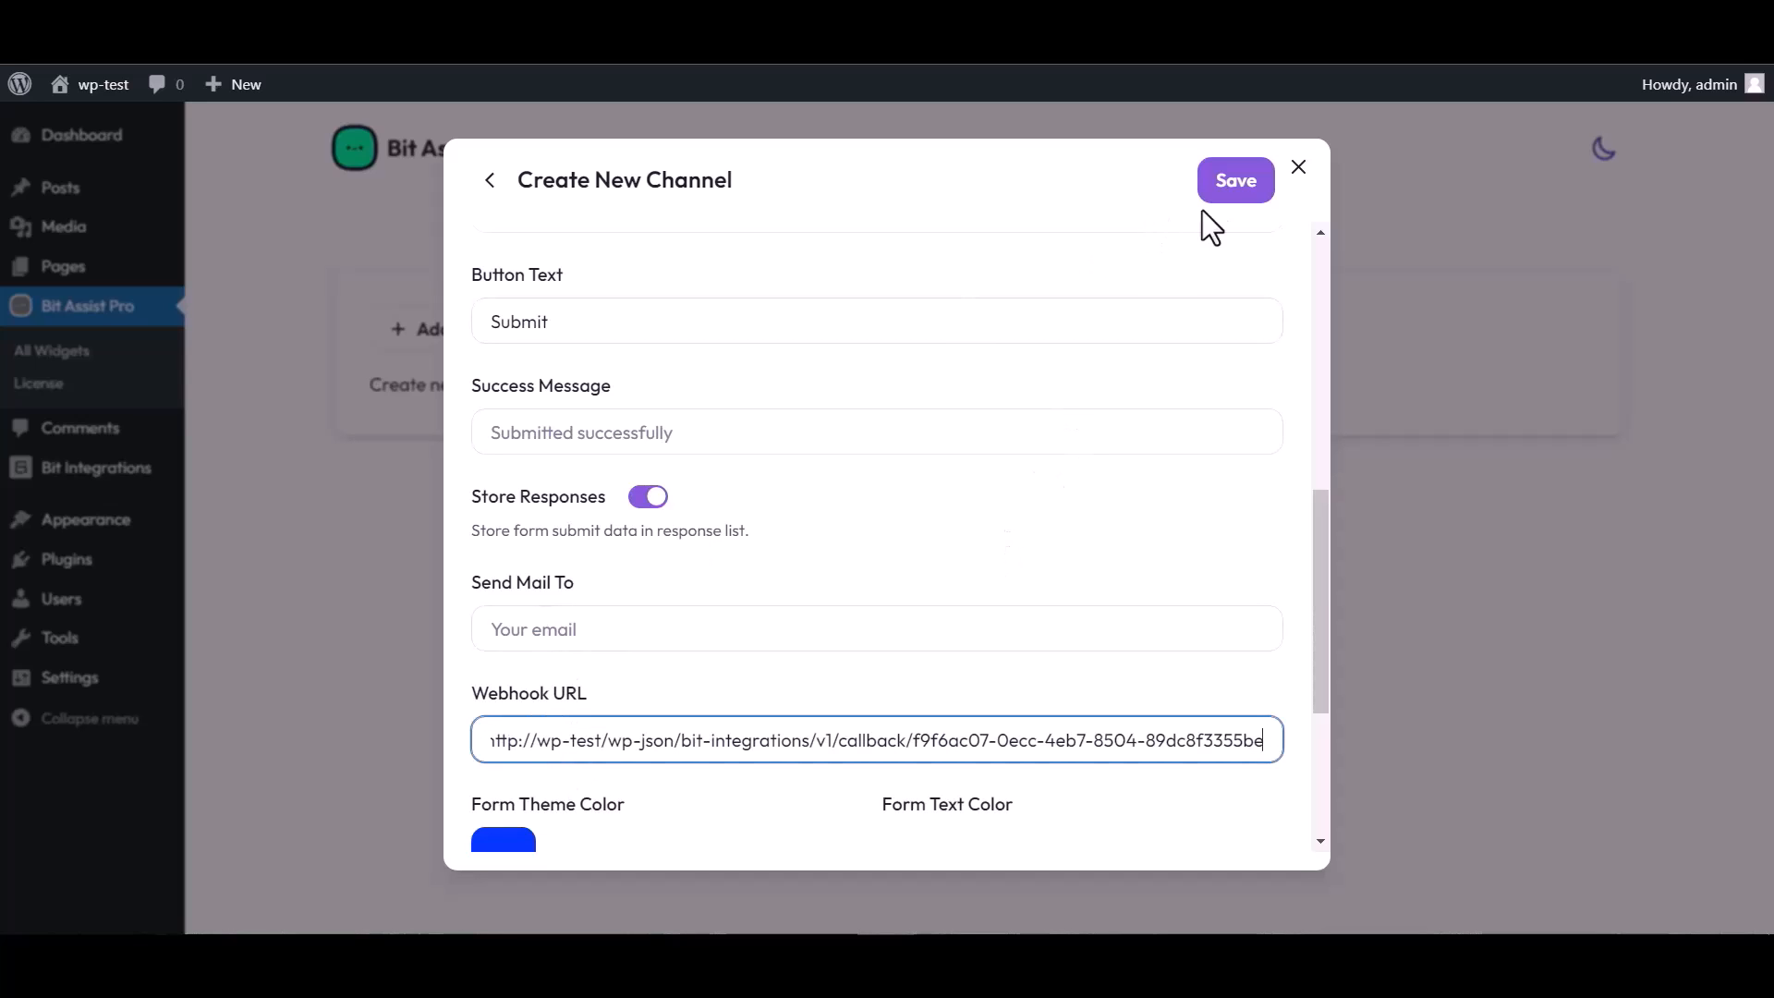
pyautogui.click(1228, 194)
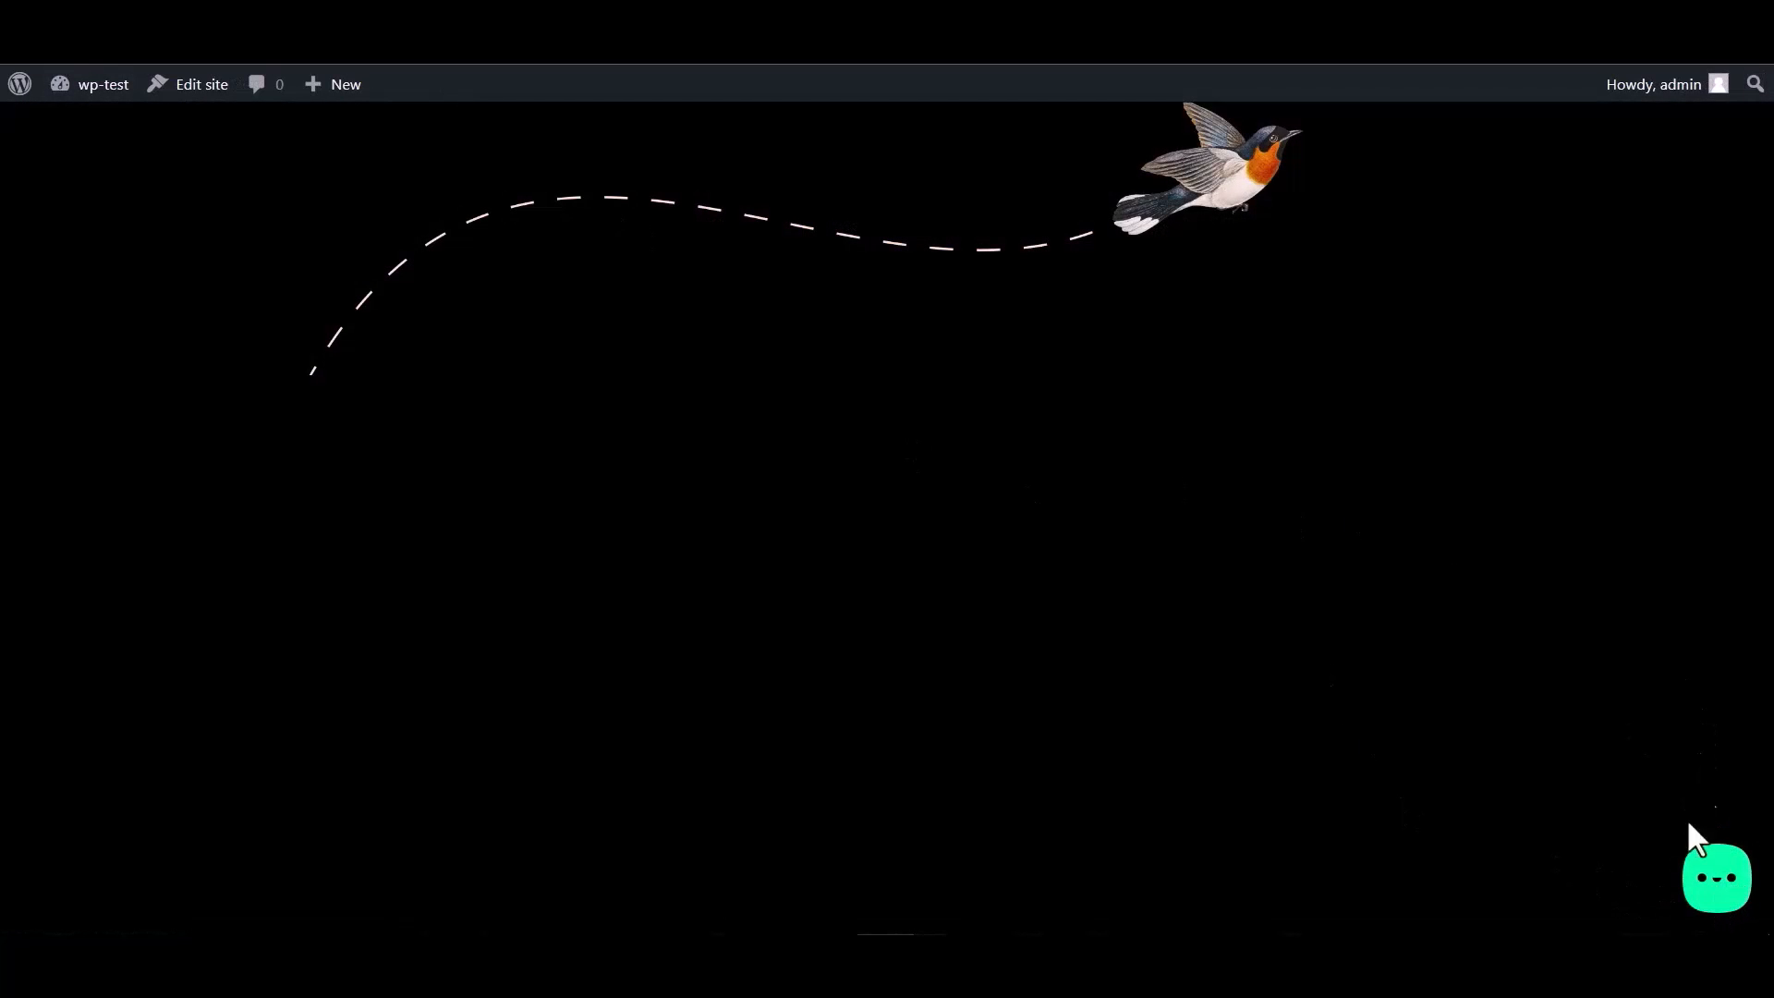
# Open the Bit Integrations form in the site's chat widget and fill in the name and email fields
pyautogui.click(1711, 887)
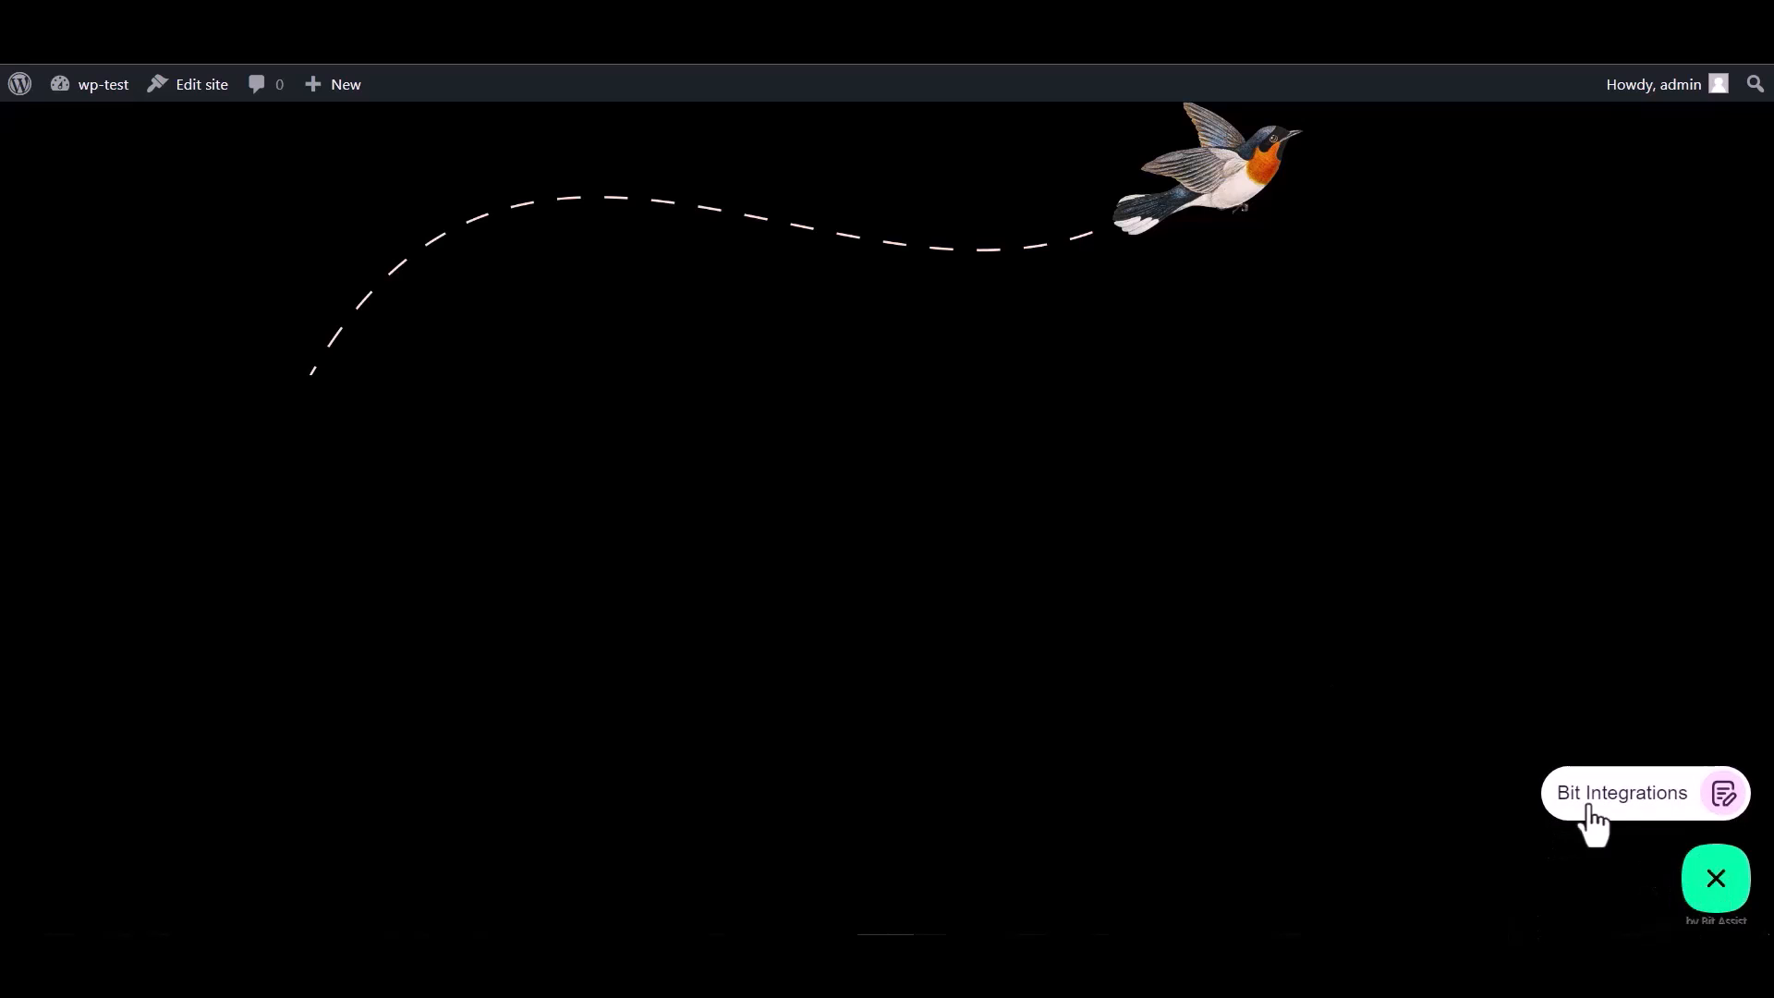
pyautogui.click(1617, 802)
pyautogui.click(1488, 592)
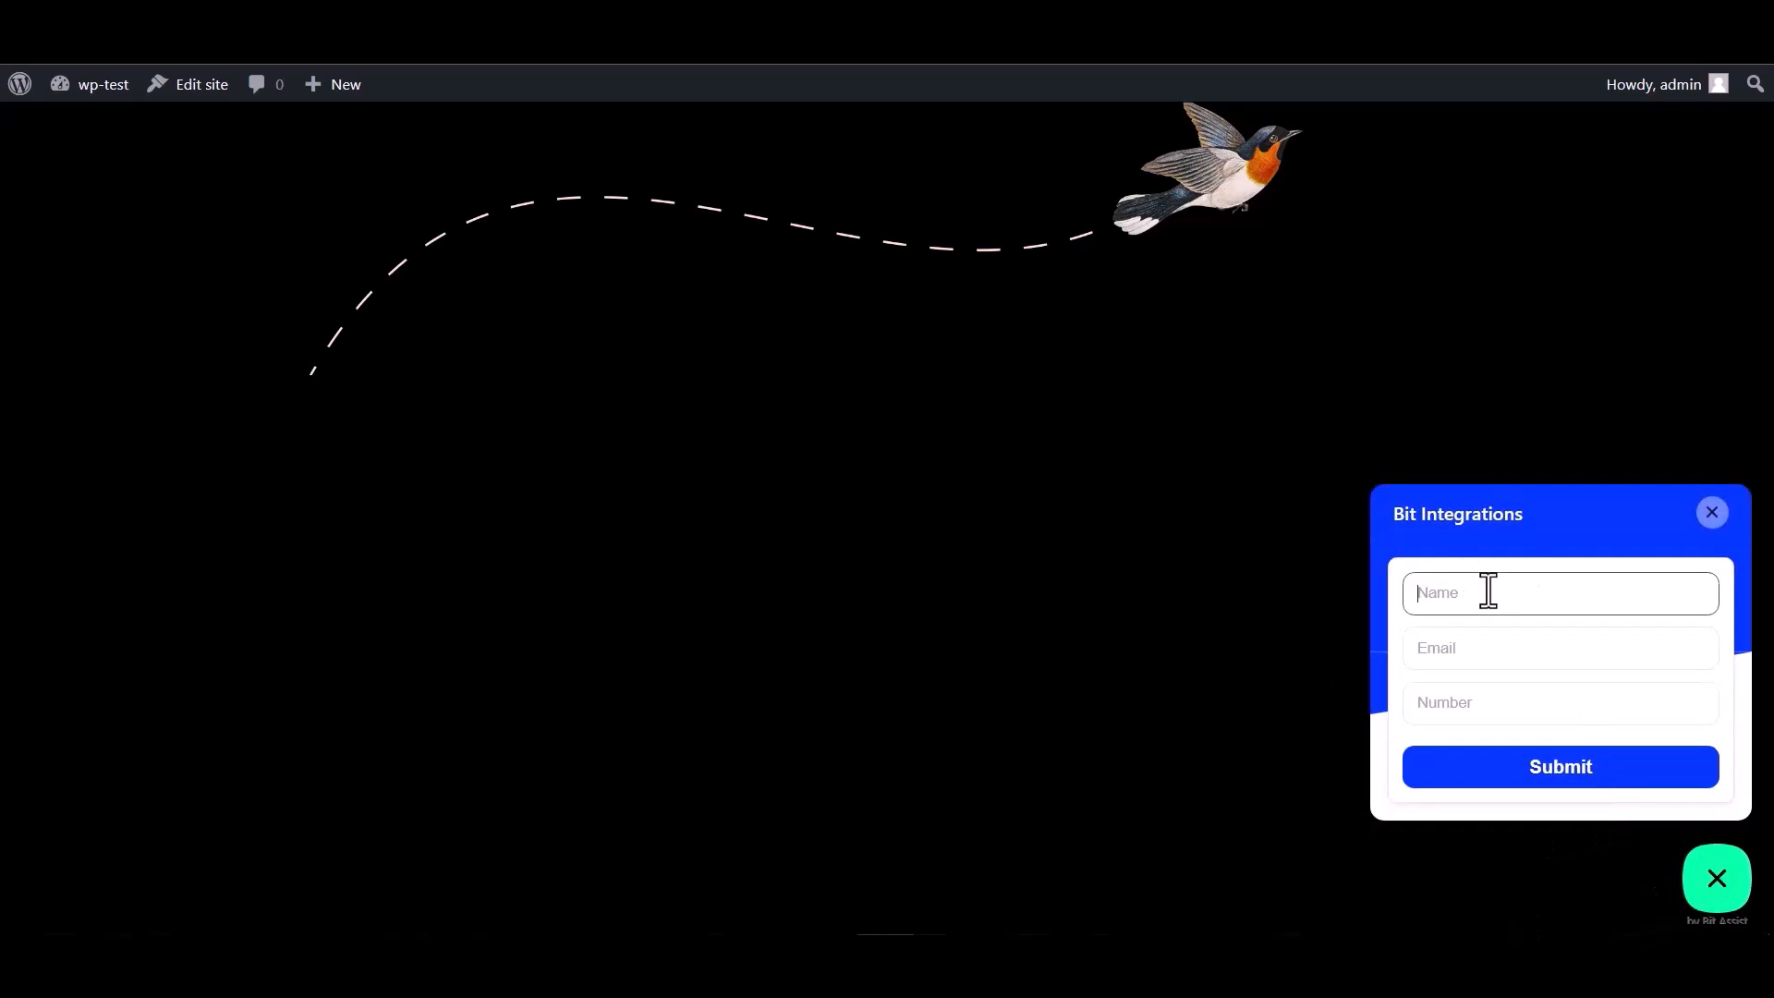
pyautogui.click(1476, 711)
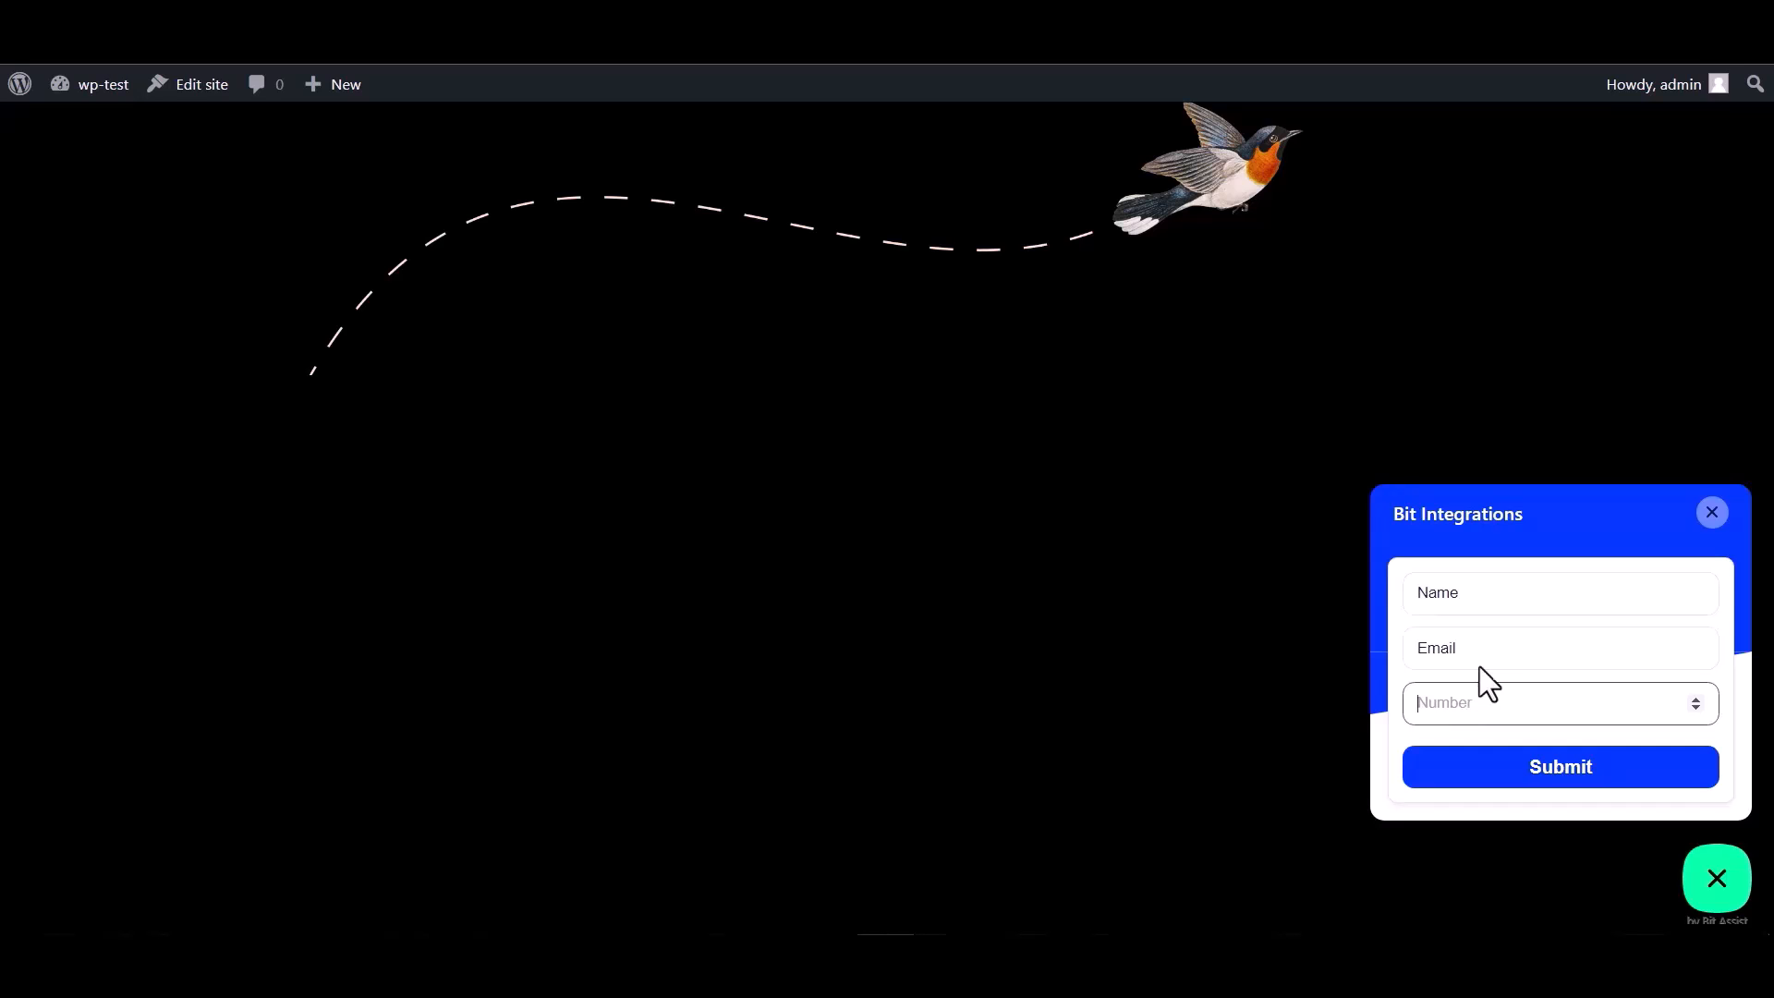
pyautogui.doubleClick(1460, 592)
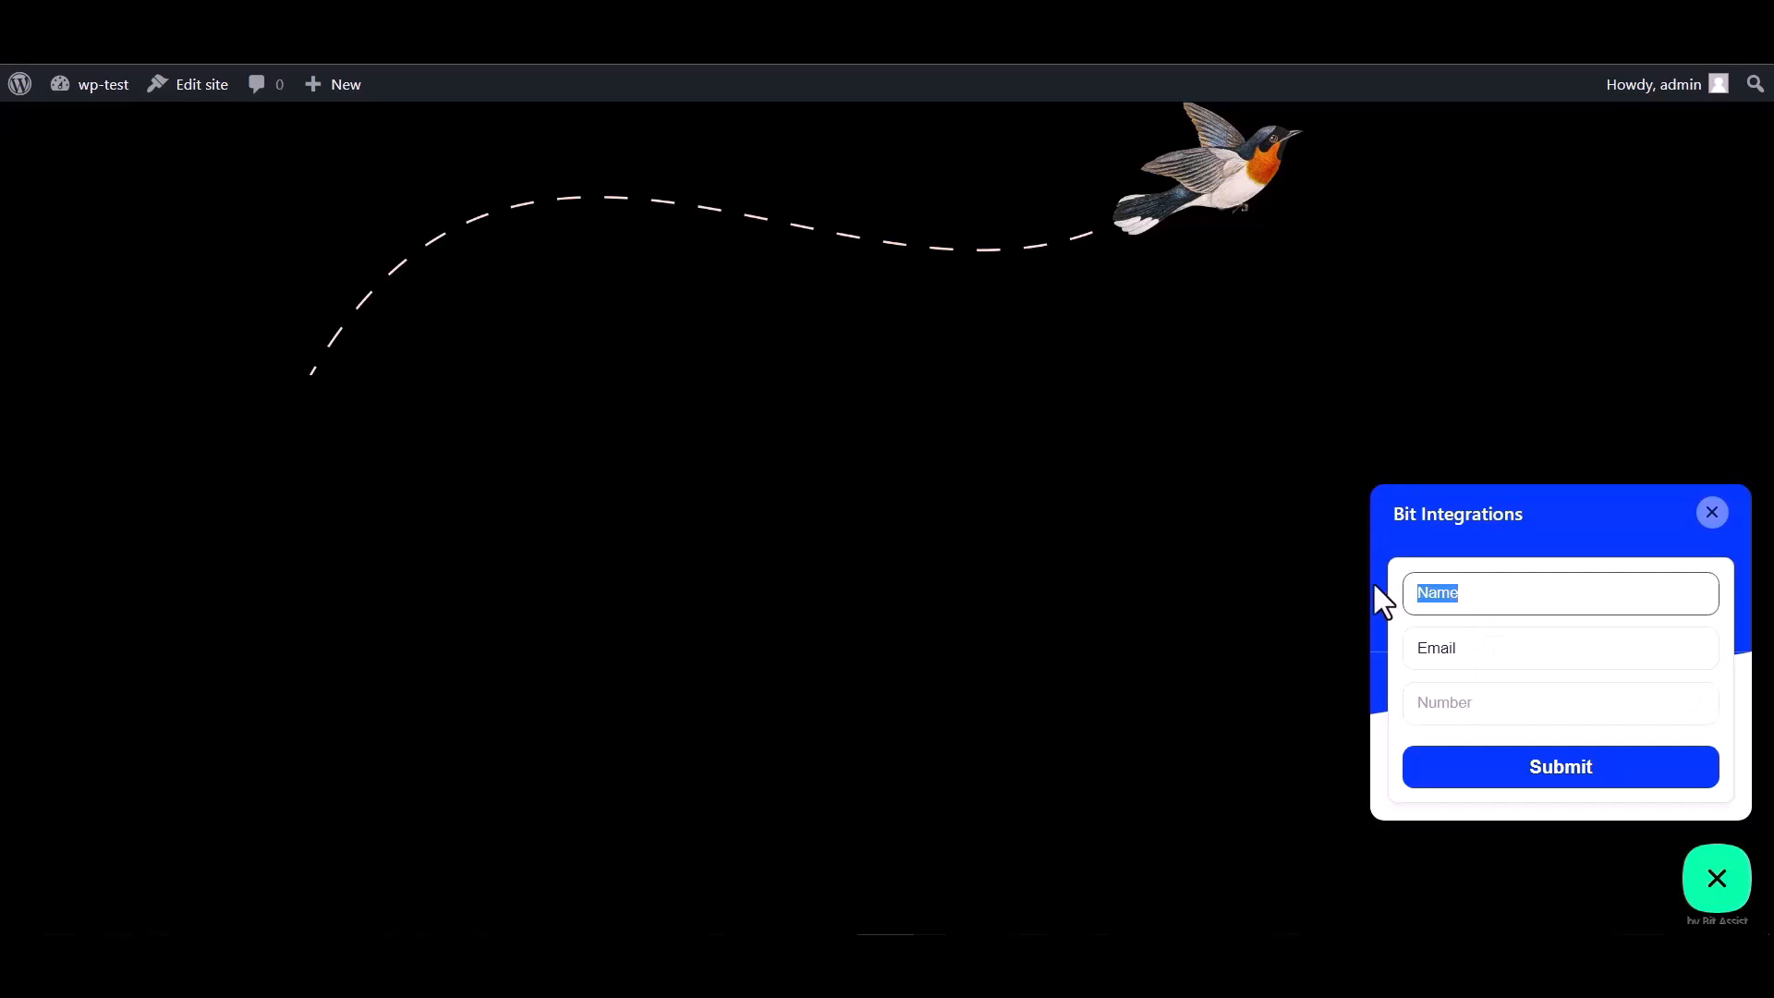
pyautogui.click(1477, 644)
pyautogui.moveTo(1479, 650); pyautogui.dragTo(1346, 645)
pyautogui.click(1471, 654)
pyautogui.click(1483, 646)
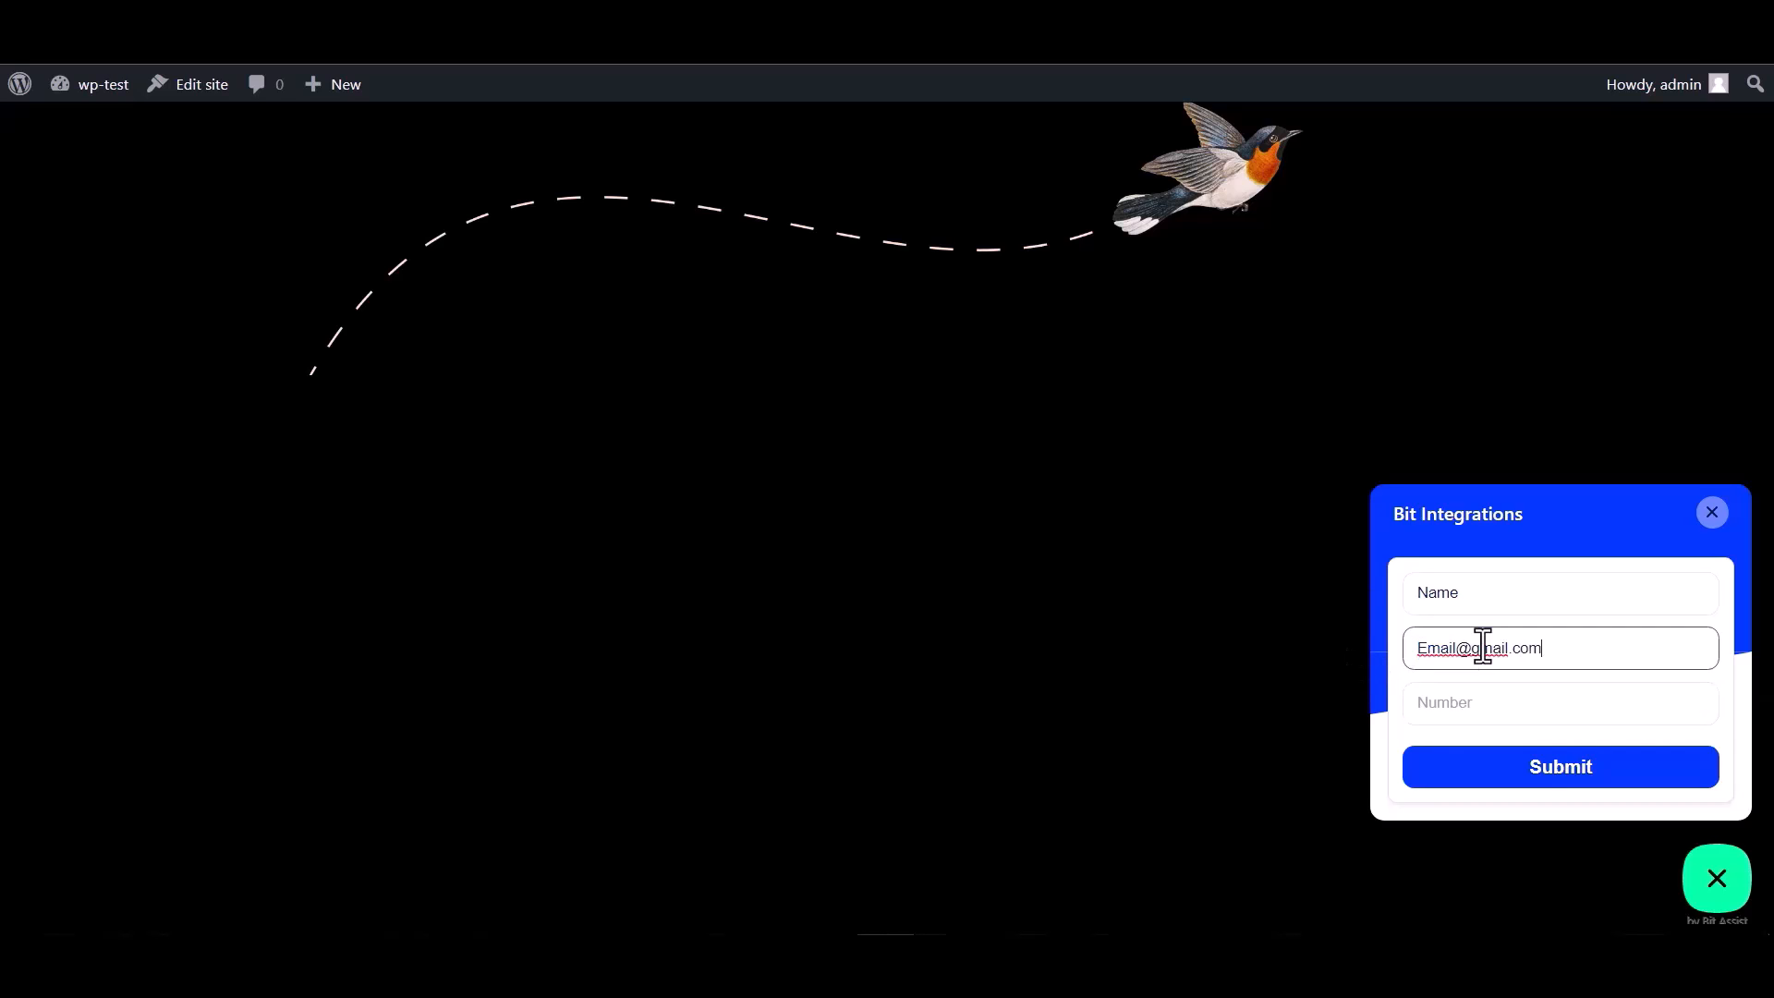
pyautogui.click(1443, 702)
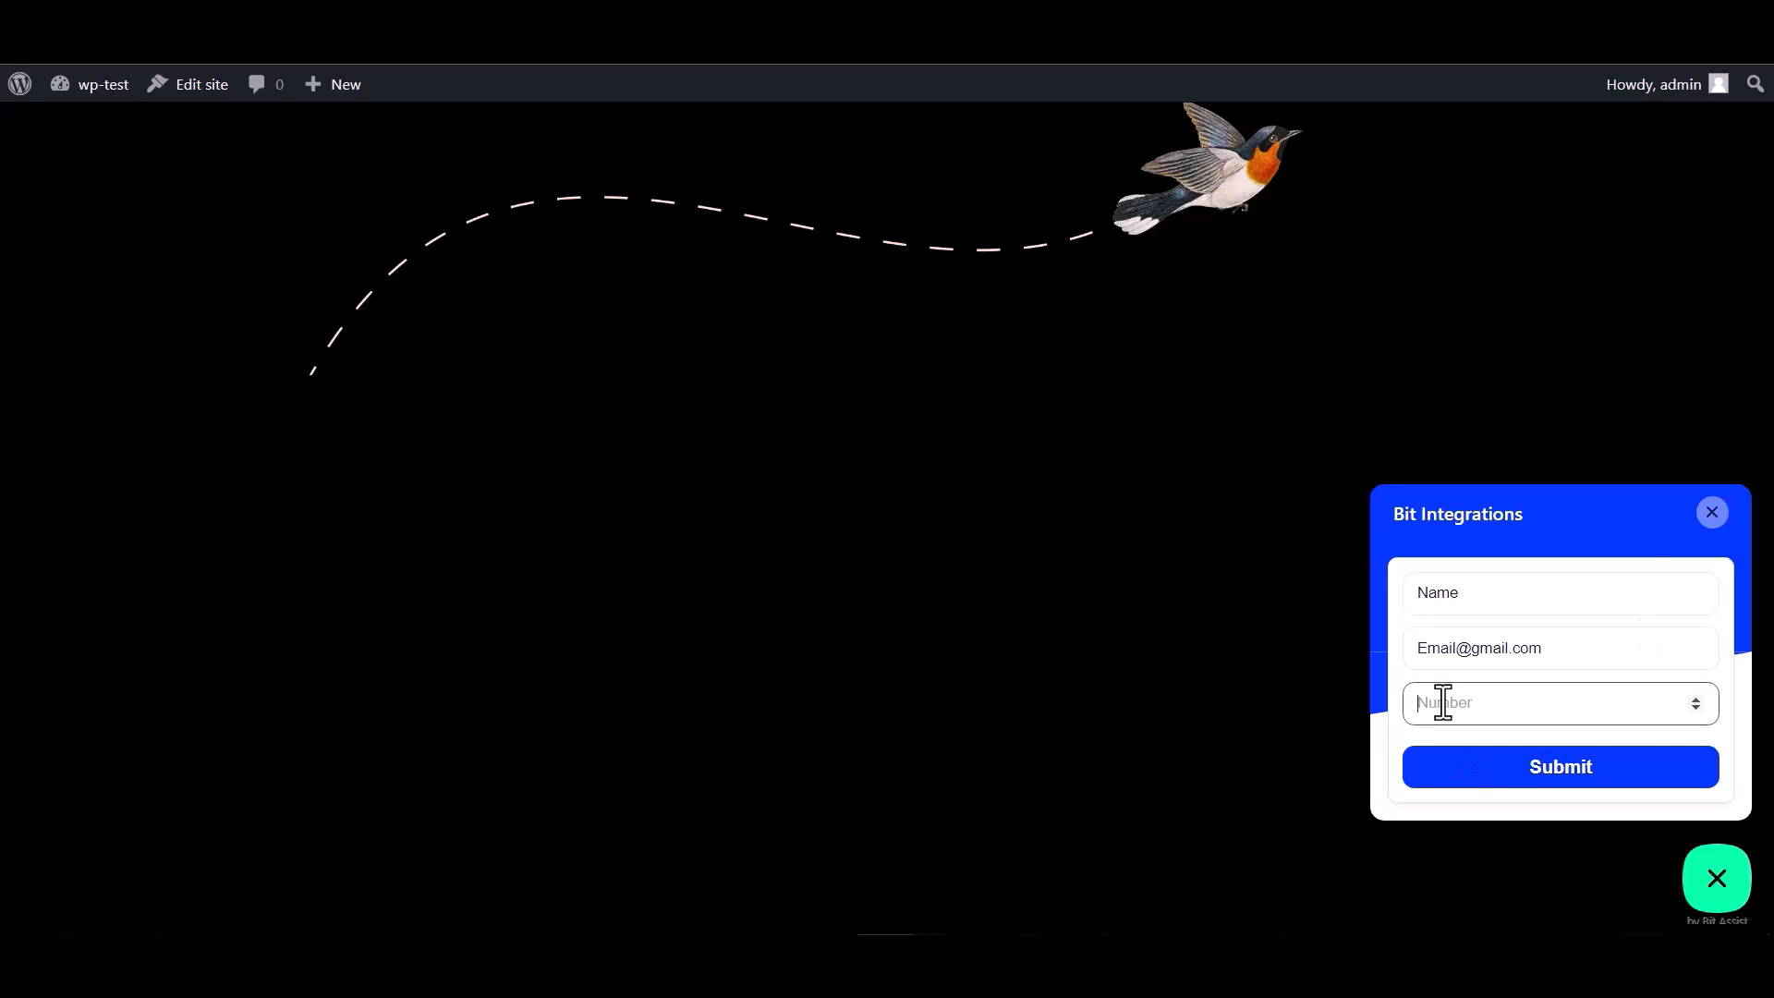
# Enter 0 as the number, submit the form, and review the fetched response fields
pyautogui.write('000000')
pyautogui.click(1552, 779)
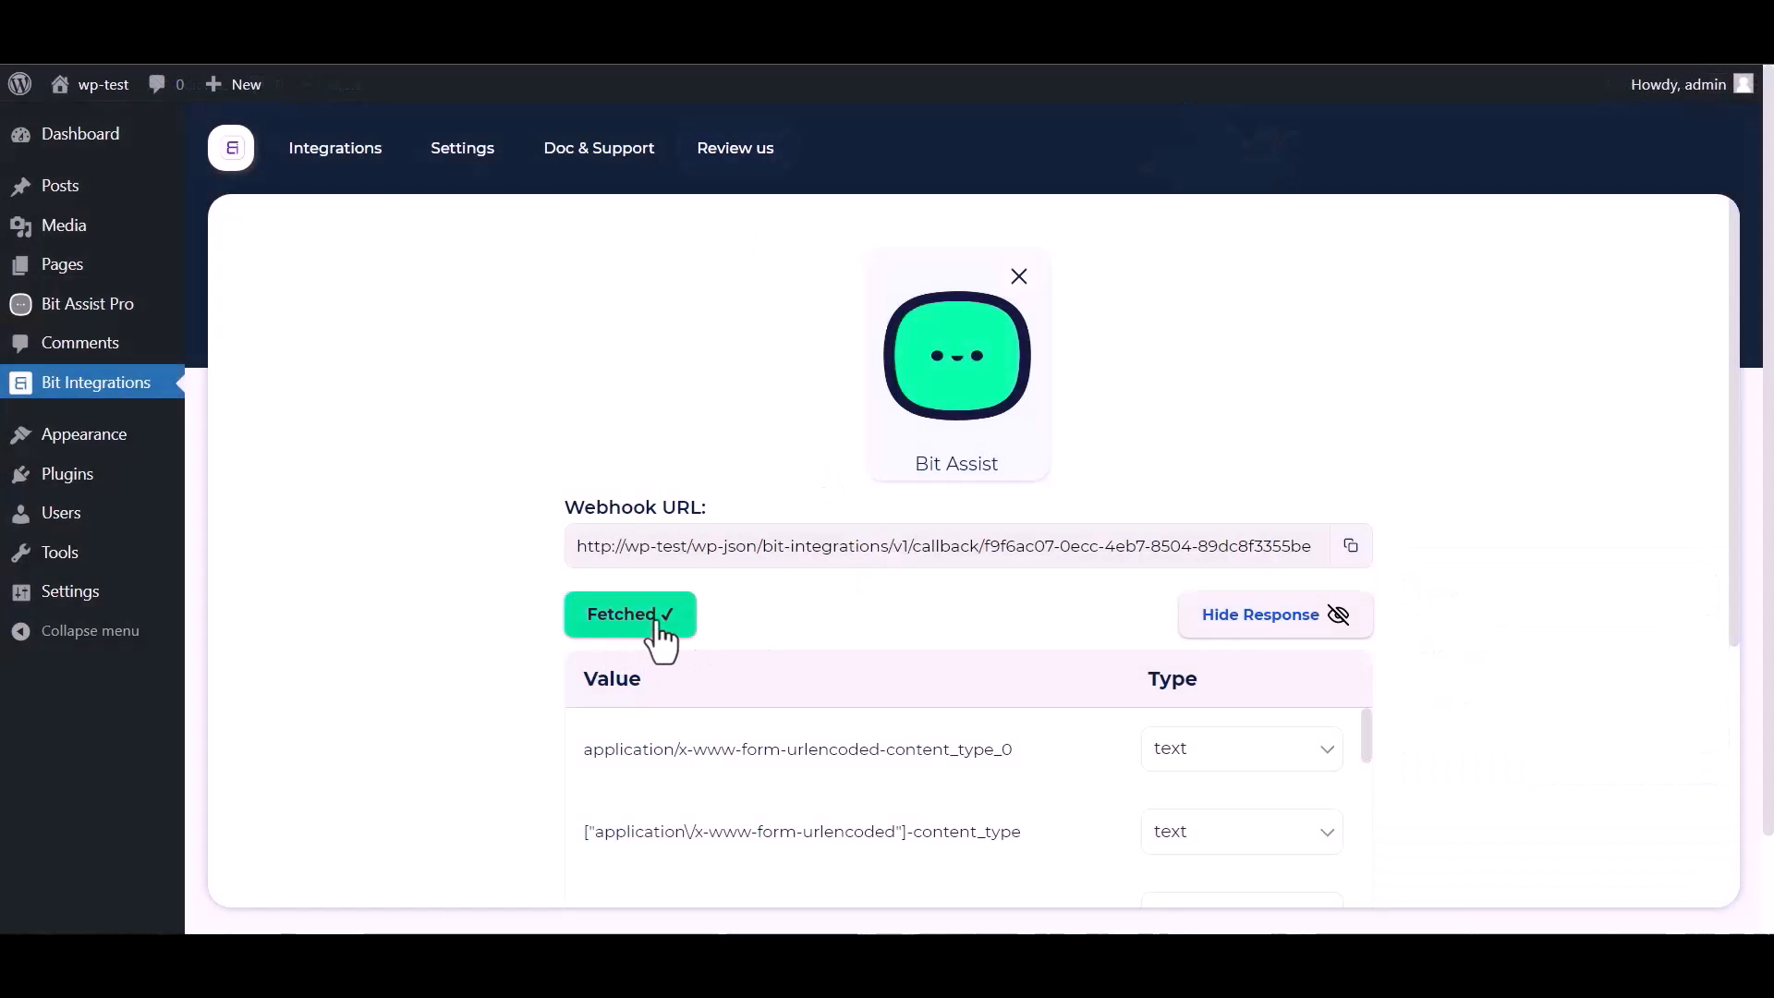
pyautogui.scroll(-1, 970, 584)
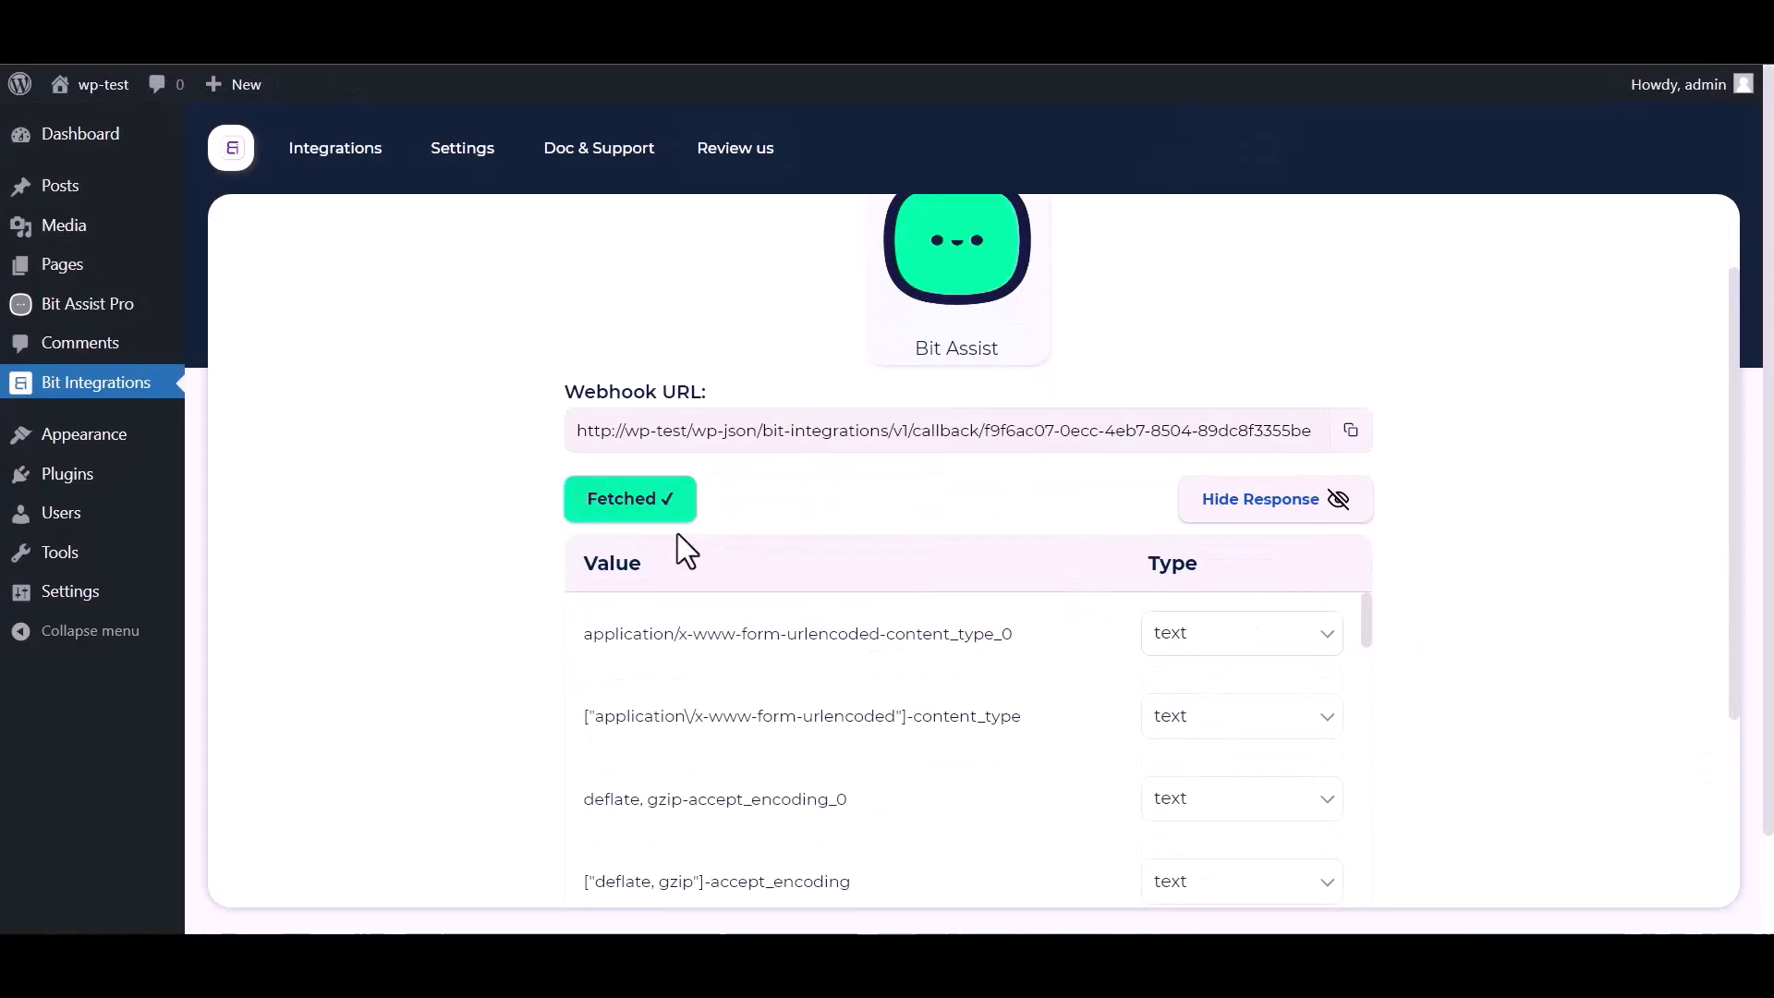
pyautogui.scroll(-15, 831, 707)
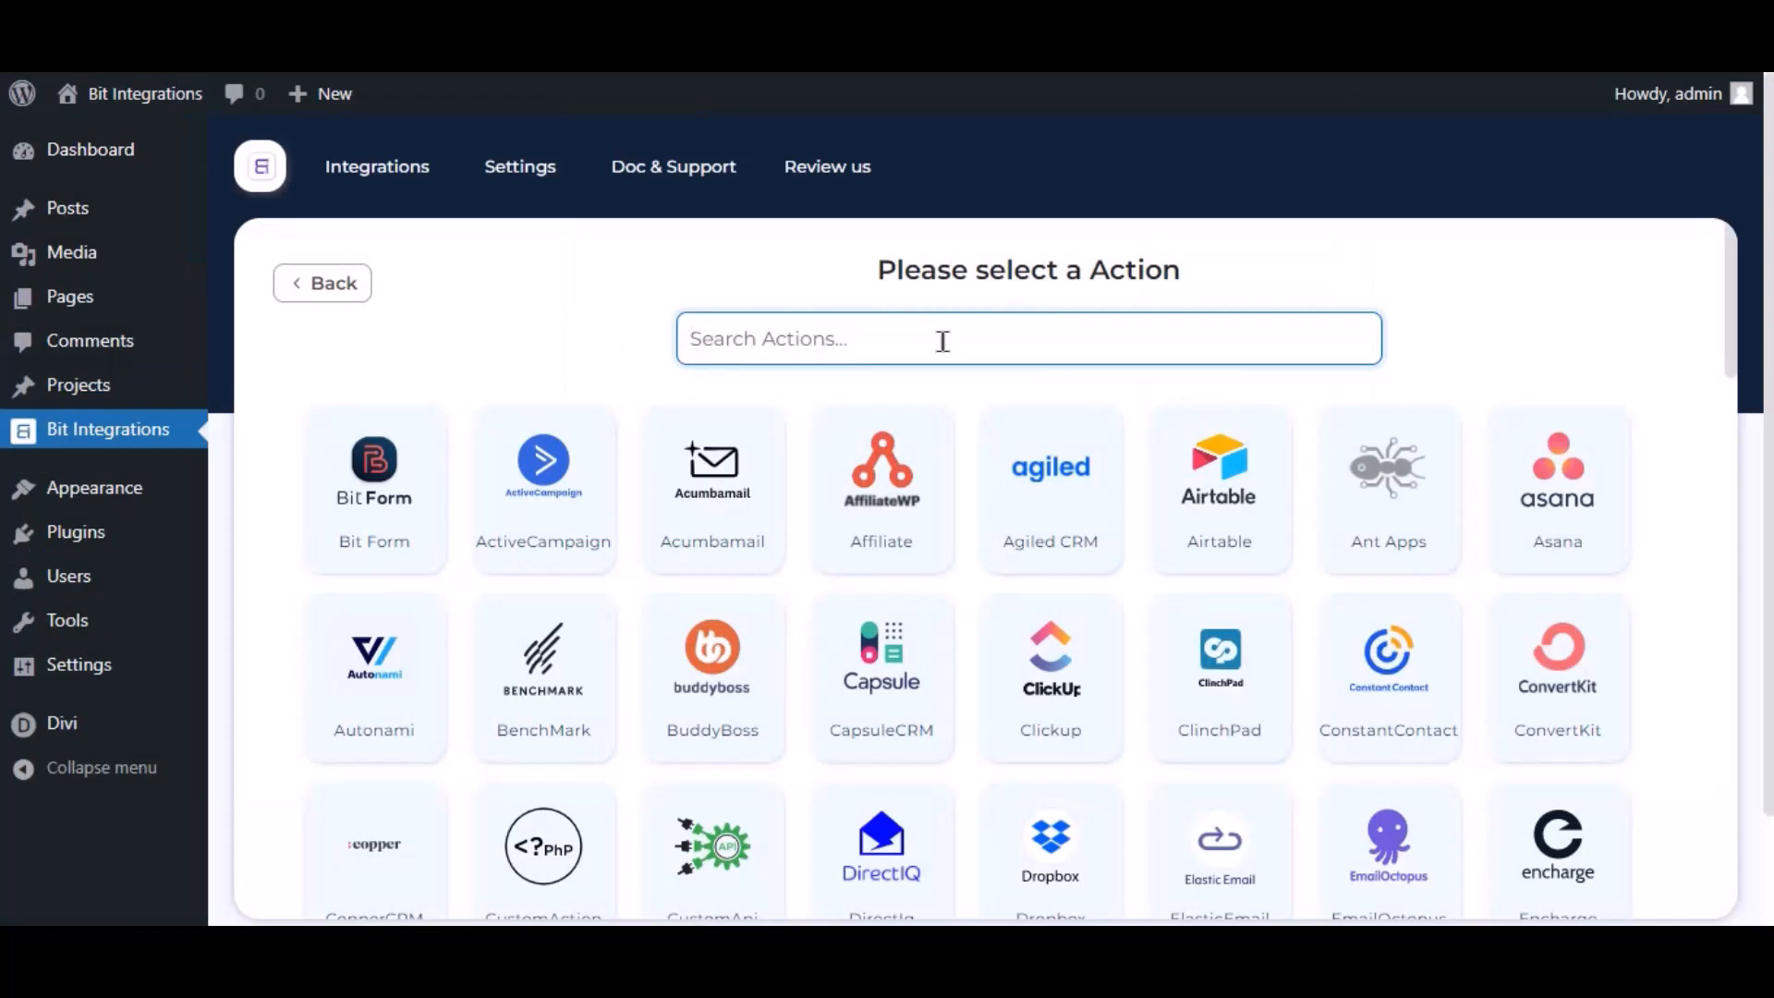
# Pick Mautic as the action and review its integration name and client-credentials help text
pyautogui.write('mautic')
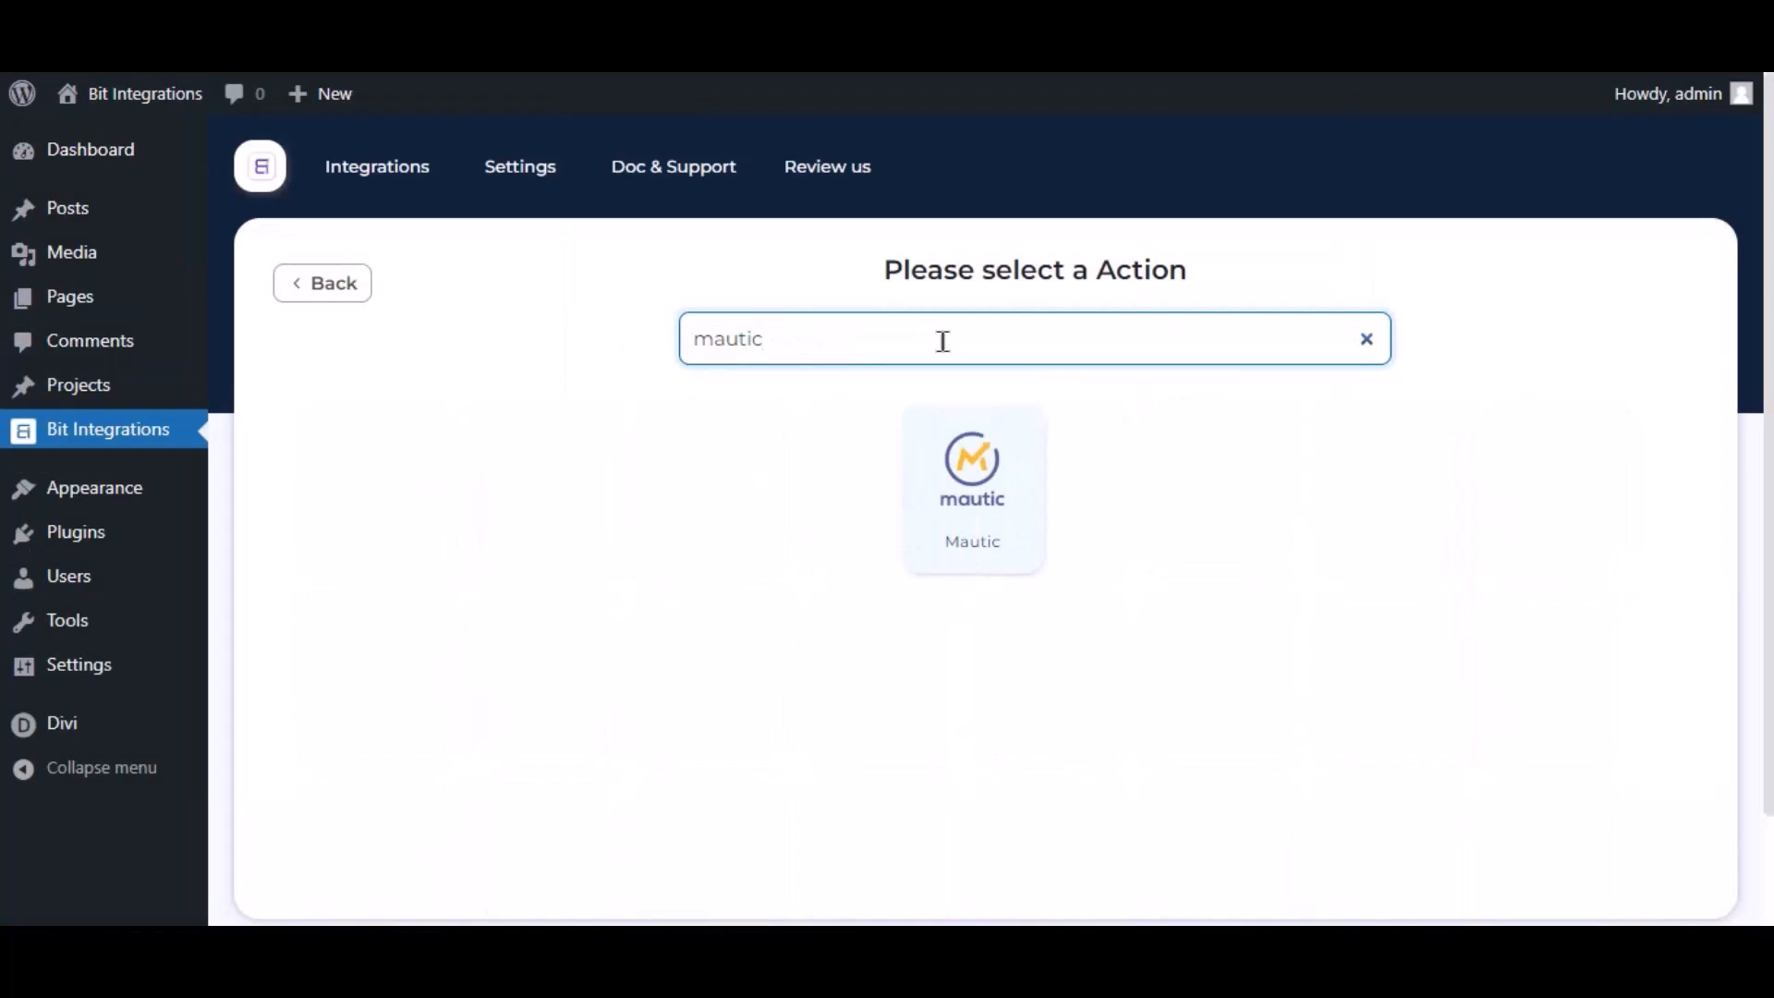
pyautogui.click(917, 532)
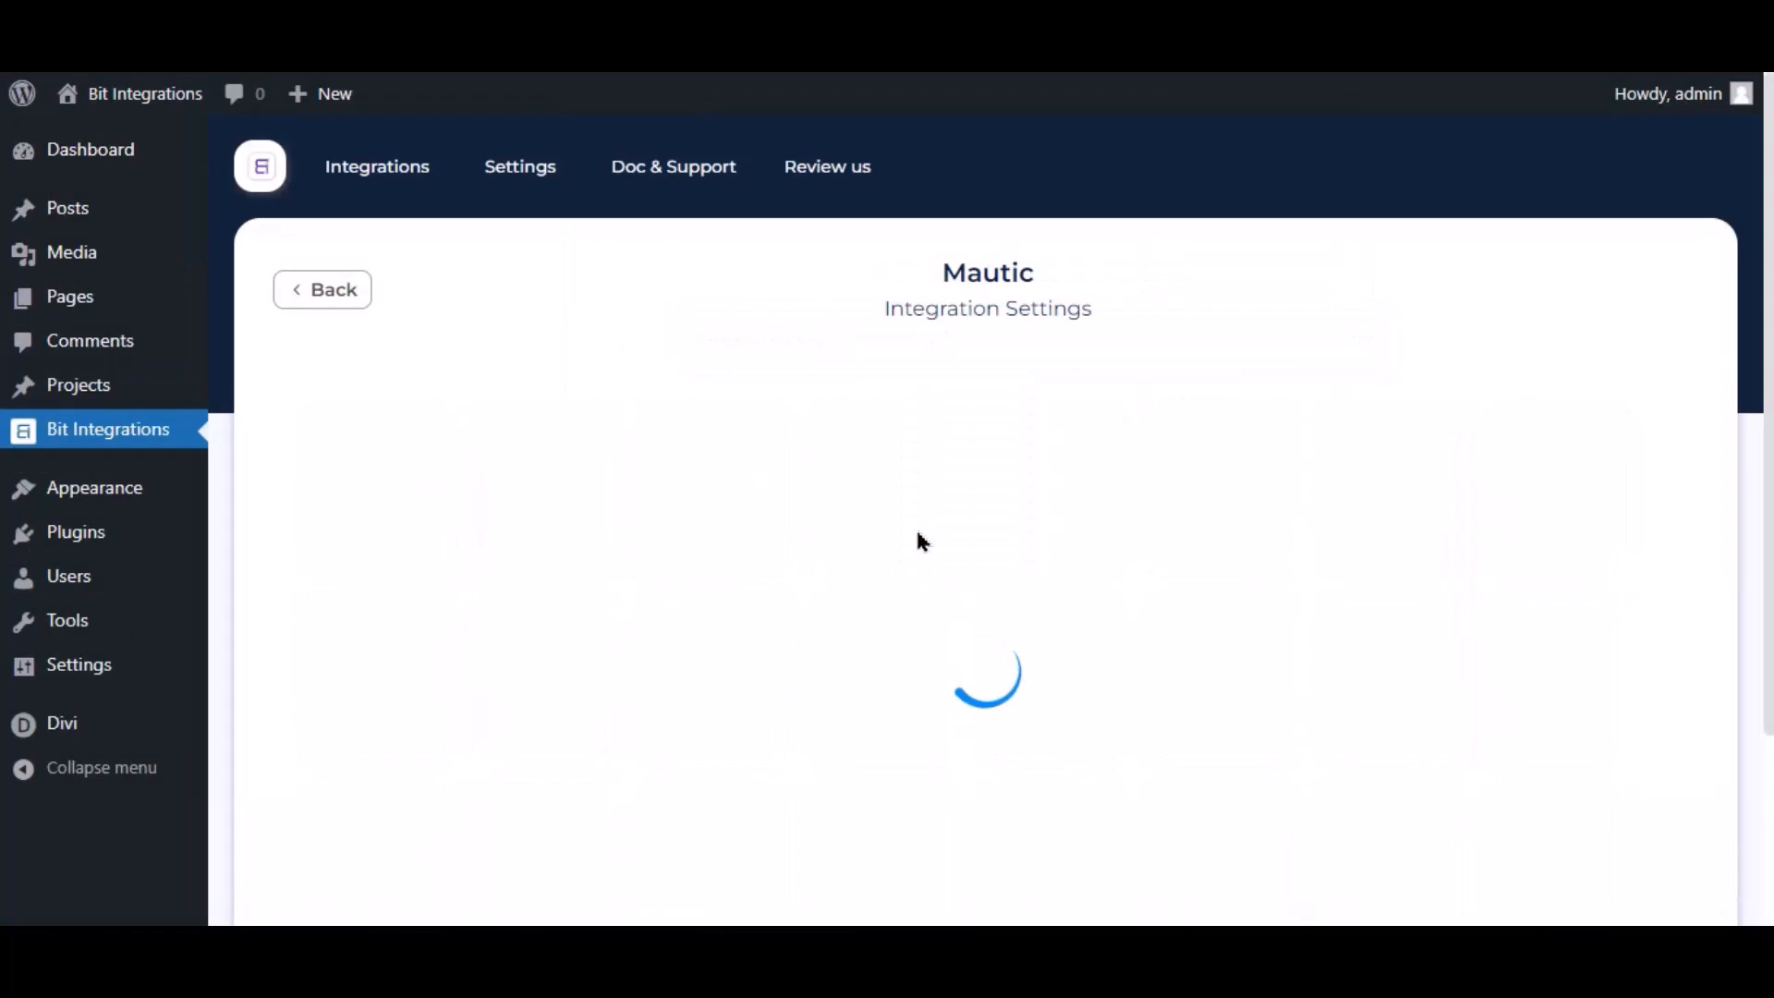
pyautogui.click(365, 473)
pyautogui.moveTo(414, 481); pyautogui.dragTo(308, 508)
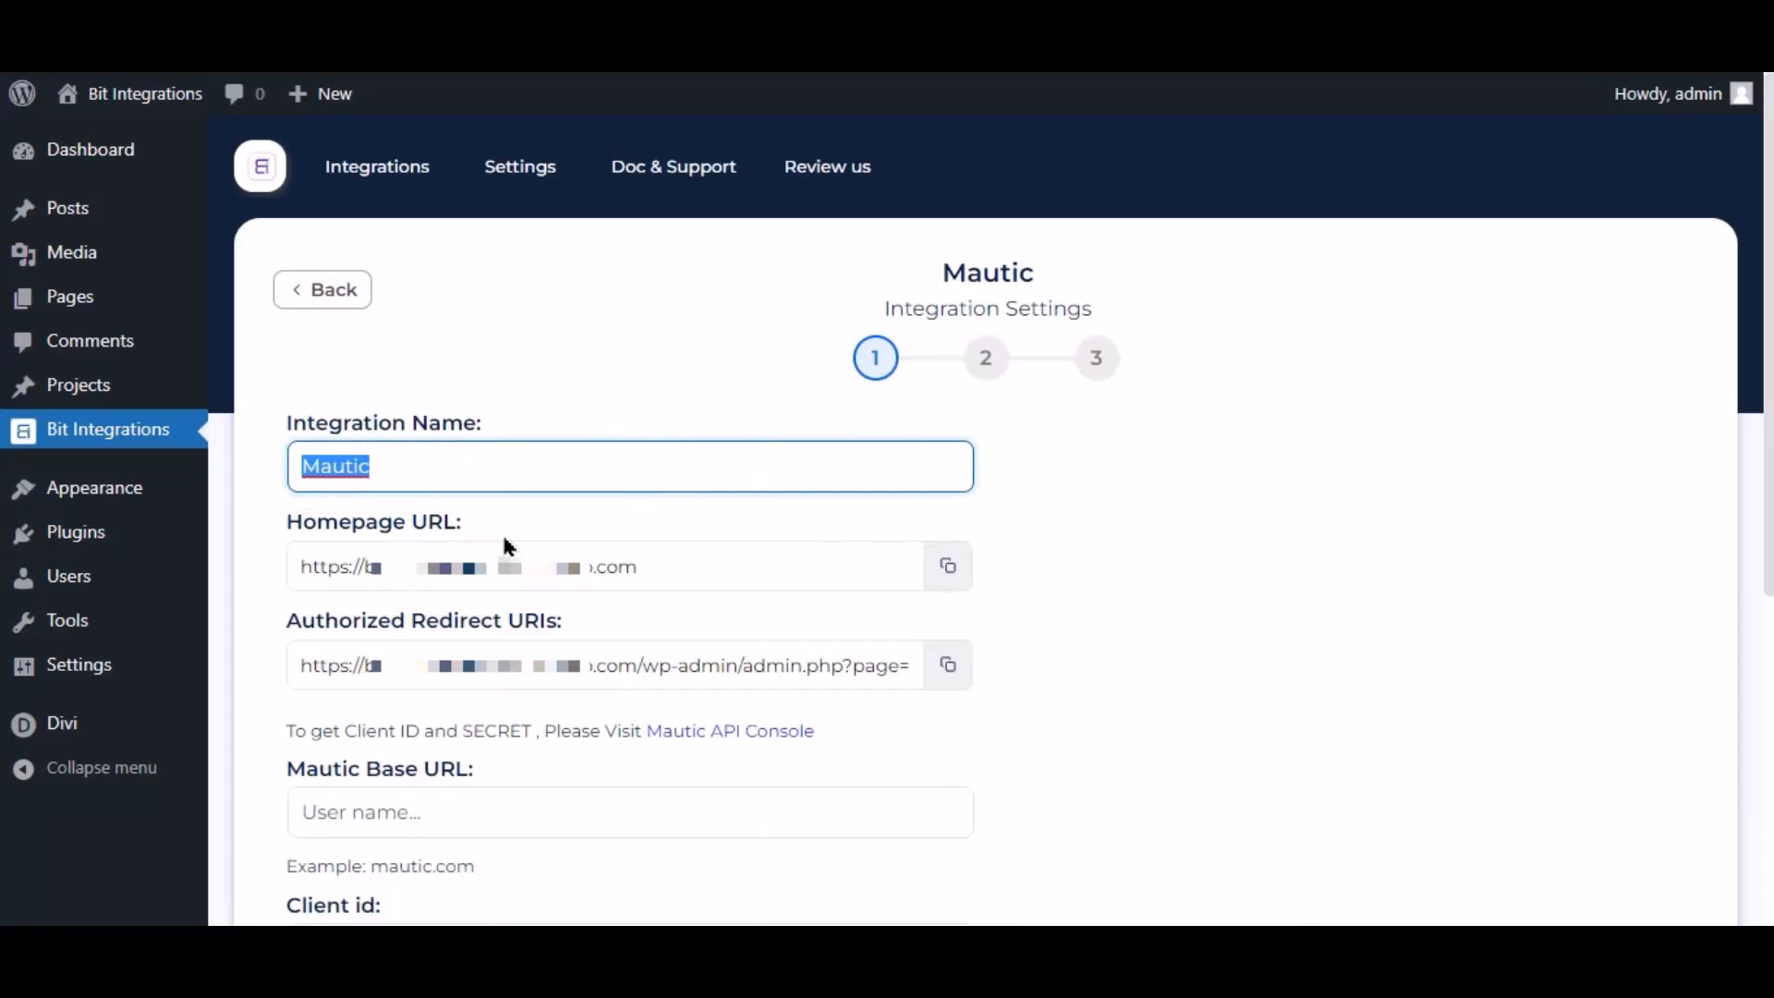
pyautogui.scroll(-4, 506, 545)
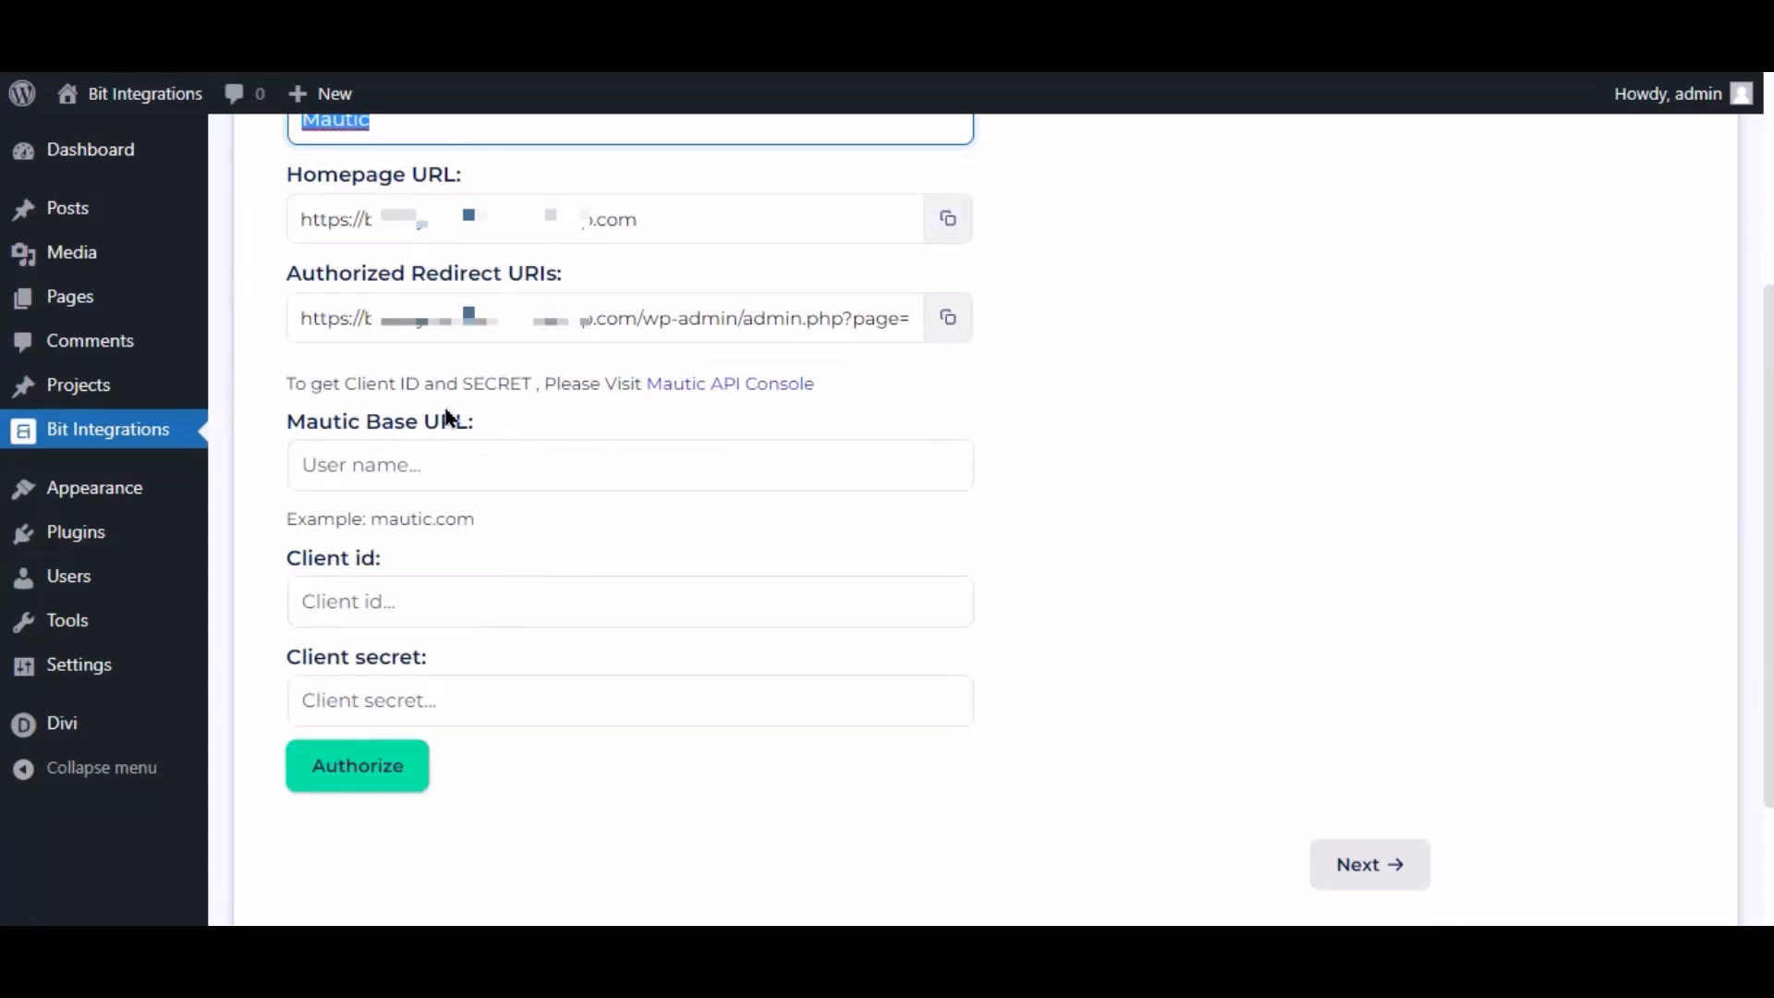
pyautogui.moveTo(279, 384); pyautogui.dragTo(551, 428)
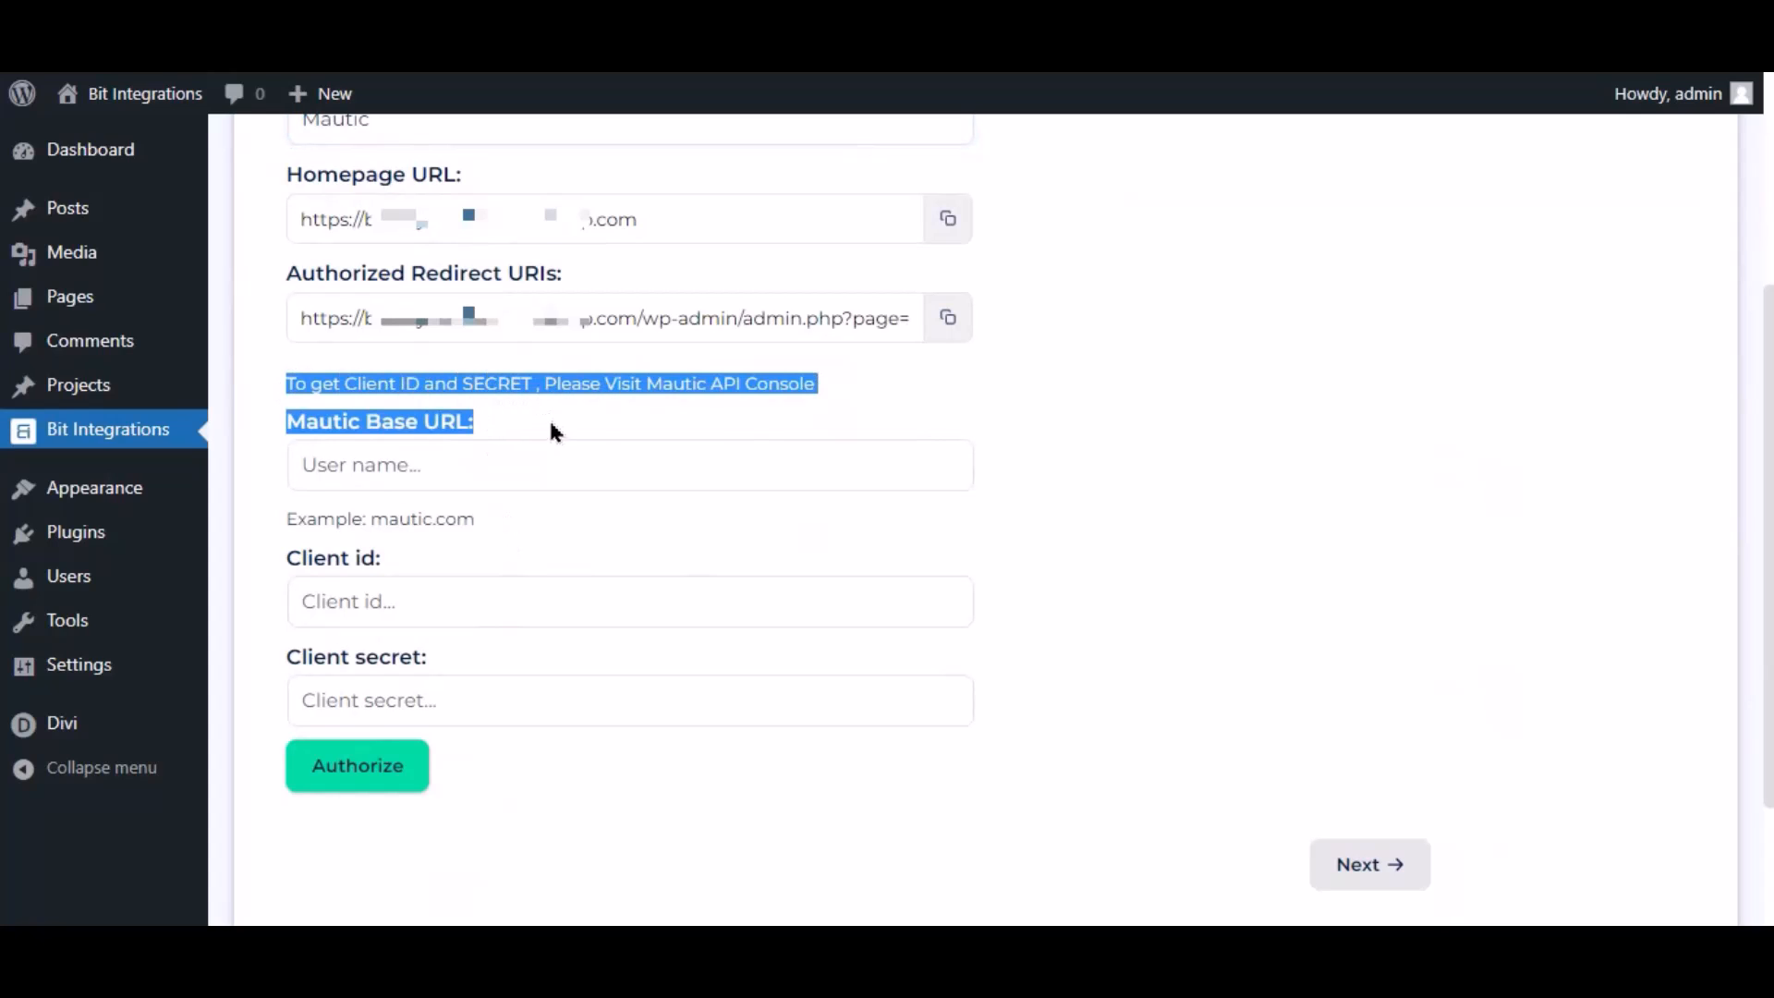
pyautogui.click(637, 442)
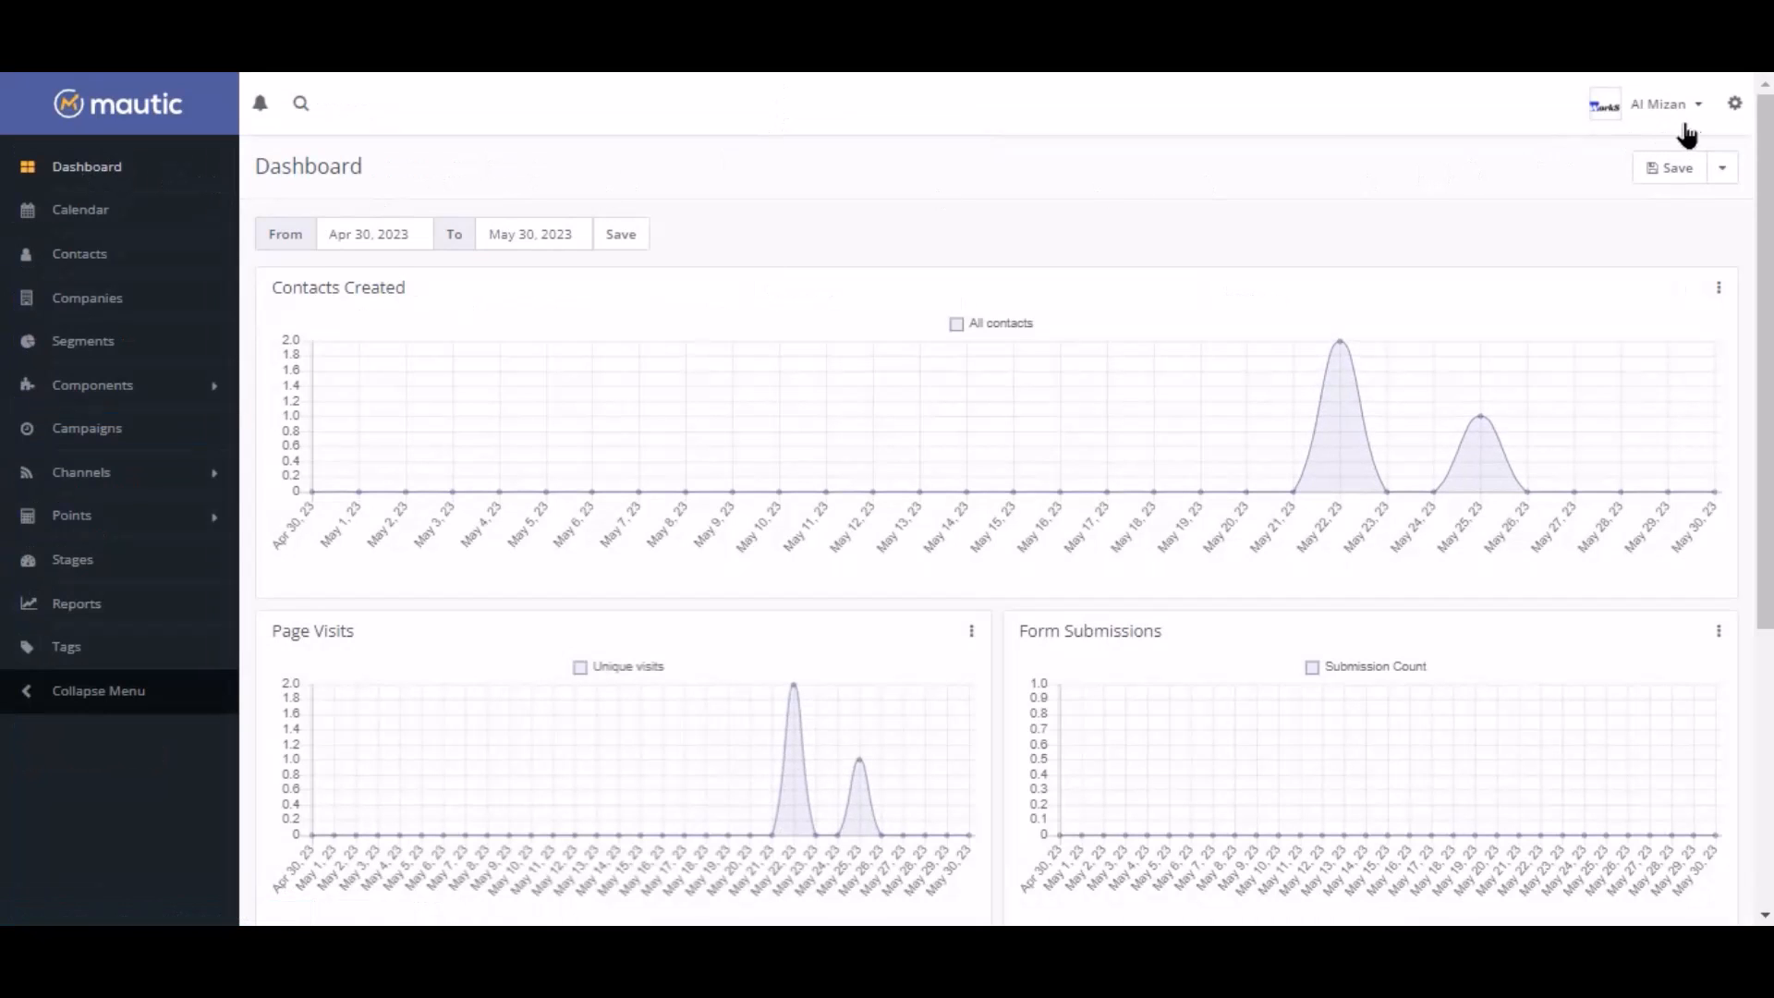
# Start a new OAuth 2 API credential in Mautic and copy the Bit Integrations redirect URI for it
pyautogui.click(1733, 107)
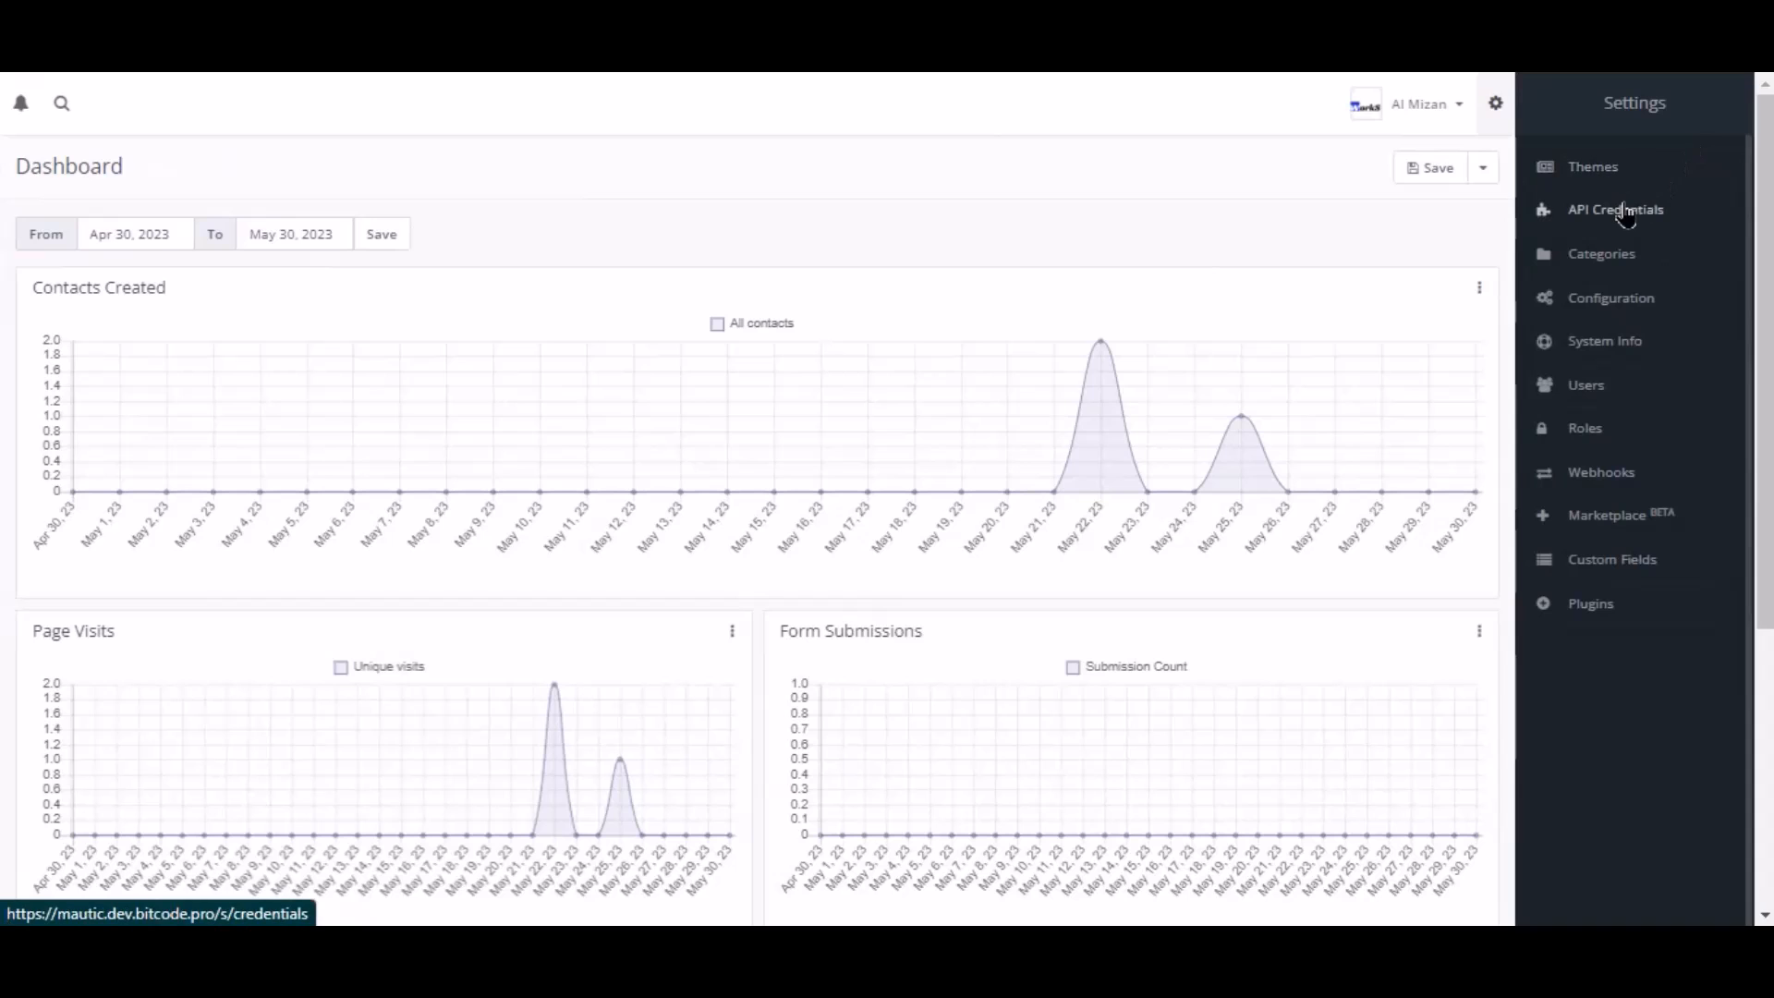
pyautogui.click(1626, 212)
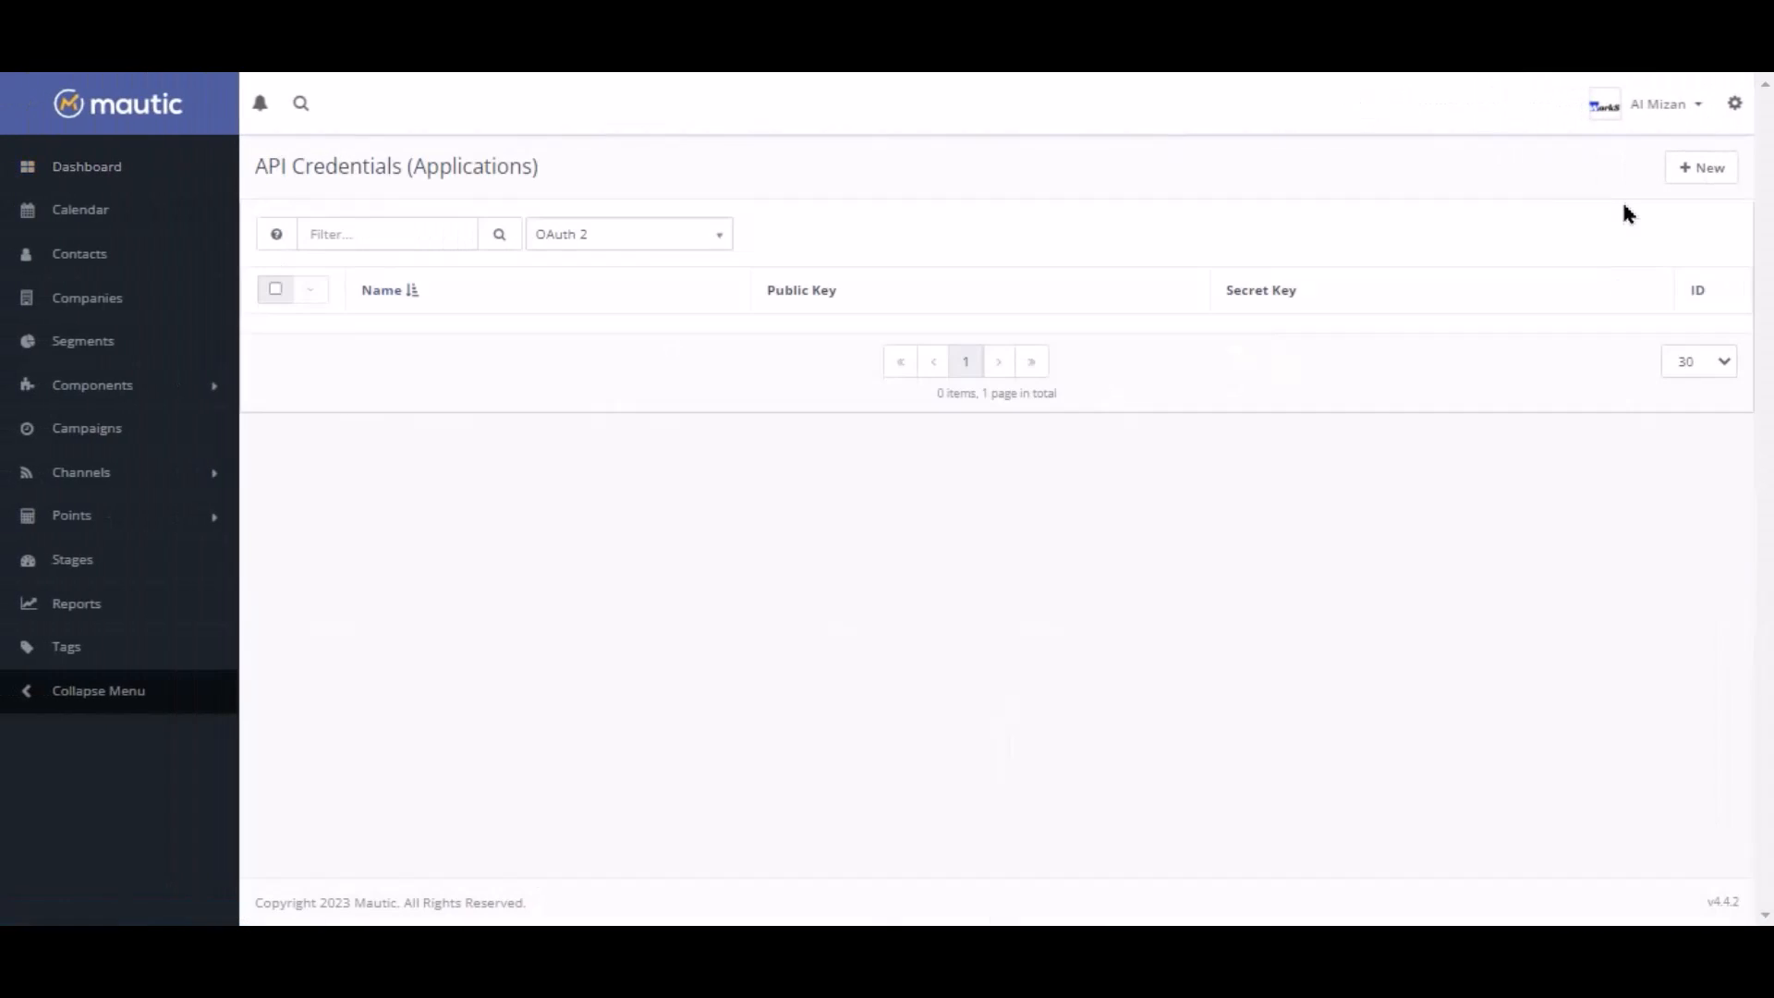
pyautogui.click(1695, 171)
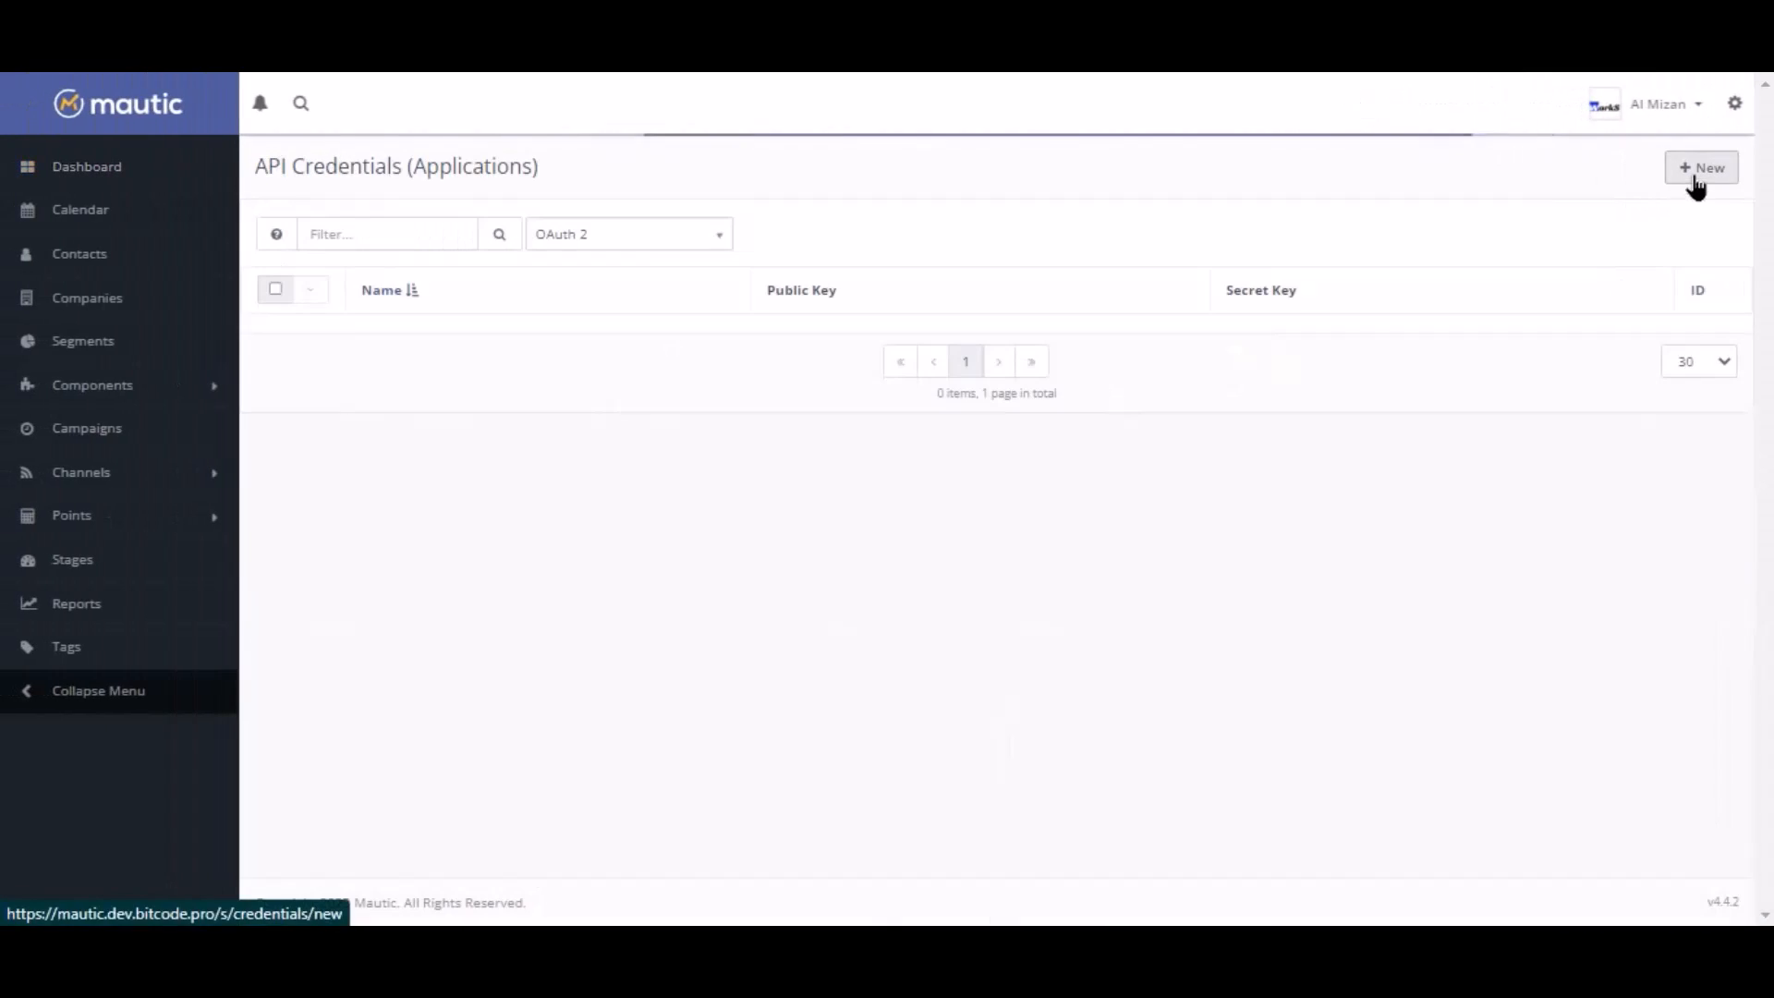
pyautogui.click(316, 261)
pyautogui.click(322, 335)
pyautogui.click(335, 329)
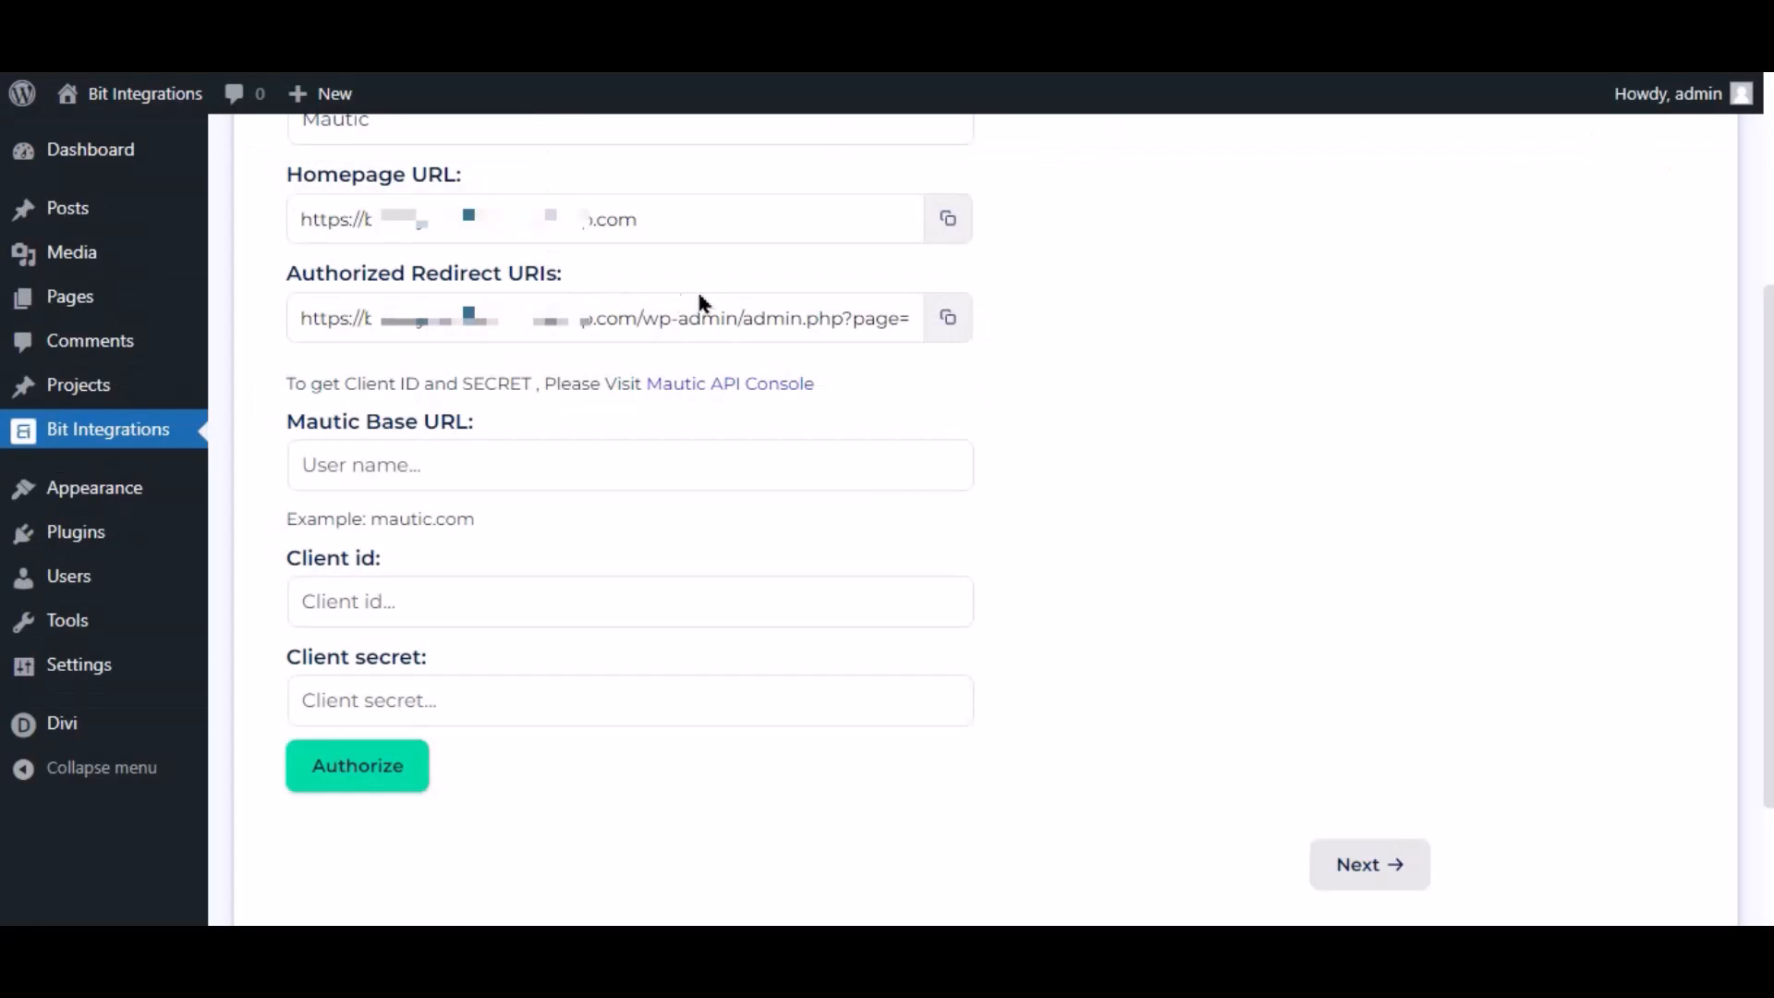
pyautogui.click(960, 333)
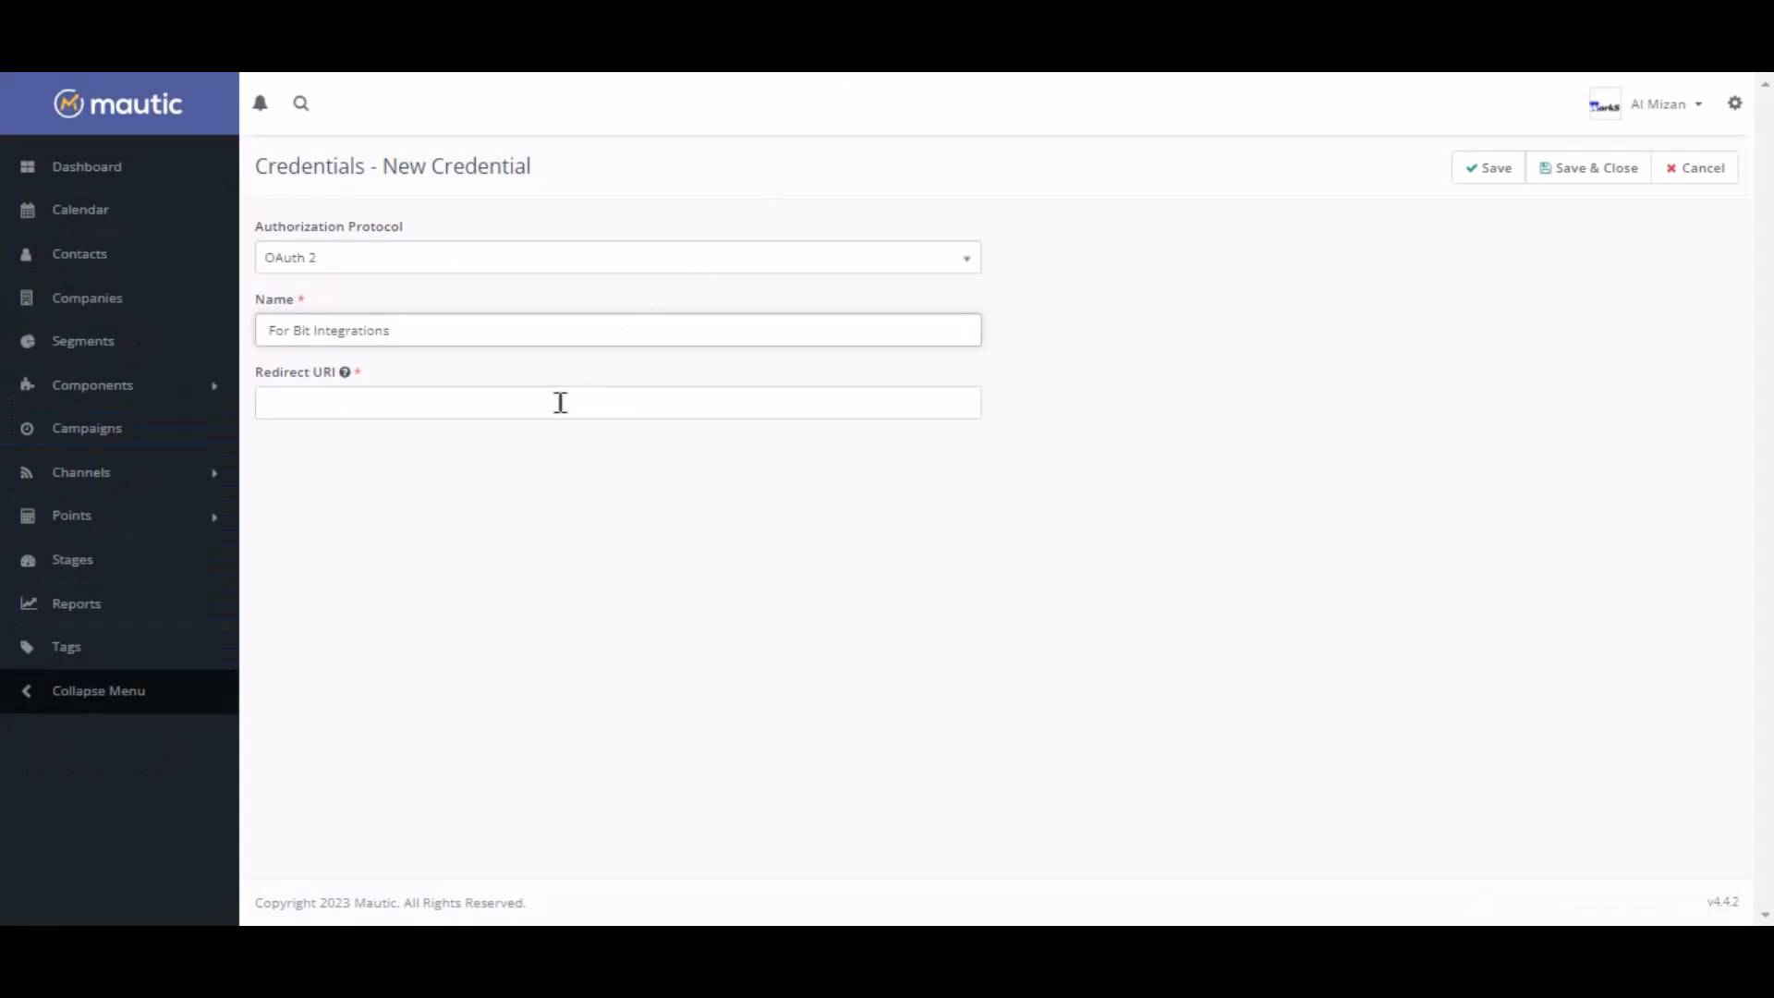
pyautogui.click(559, 402)
# Paste the redirect URI, save the credential, and copy its Client ID into Bit Integrations
pyautogui.hotkey('ctrl', 'v')
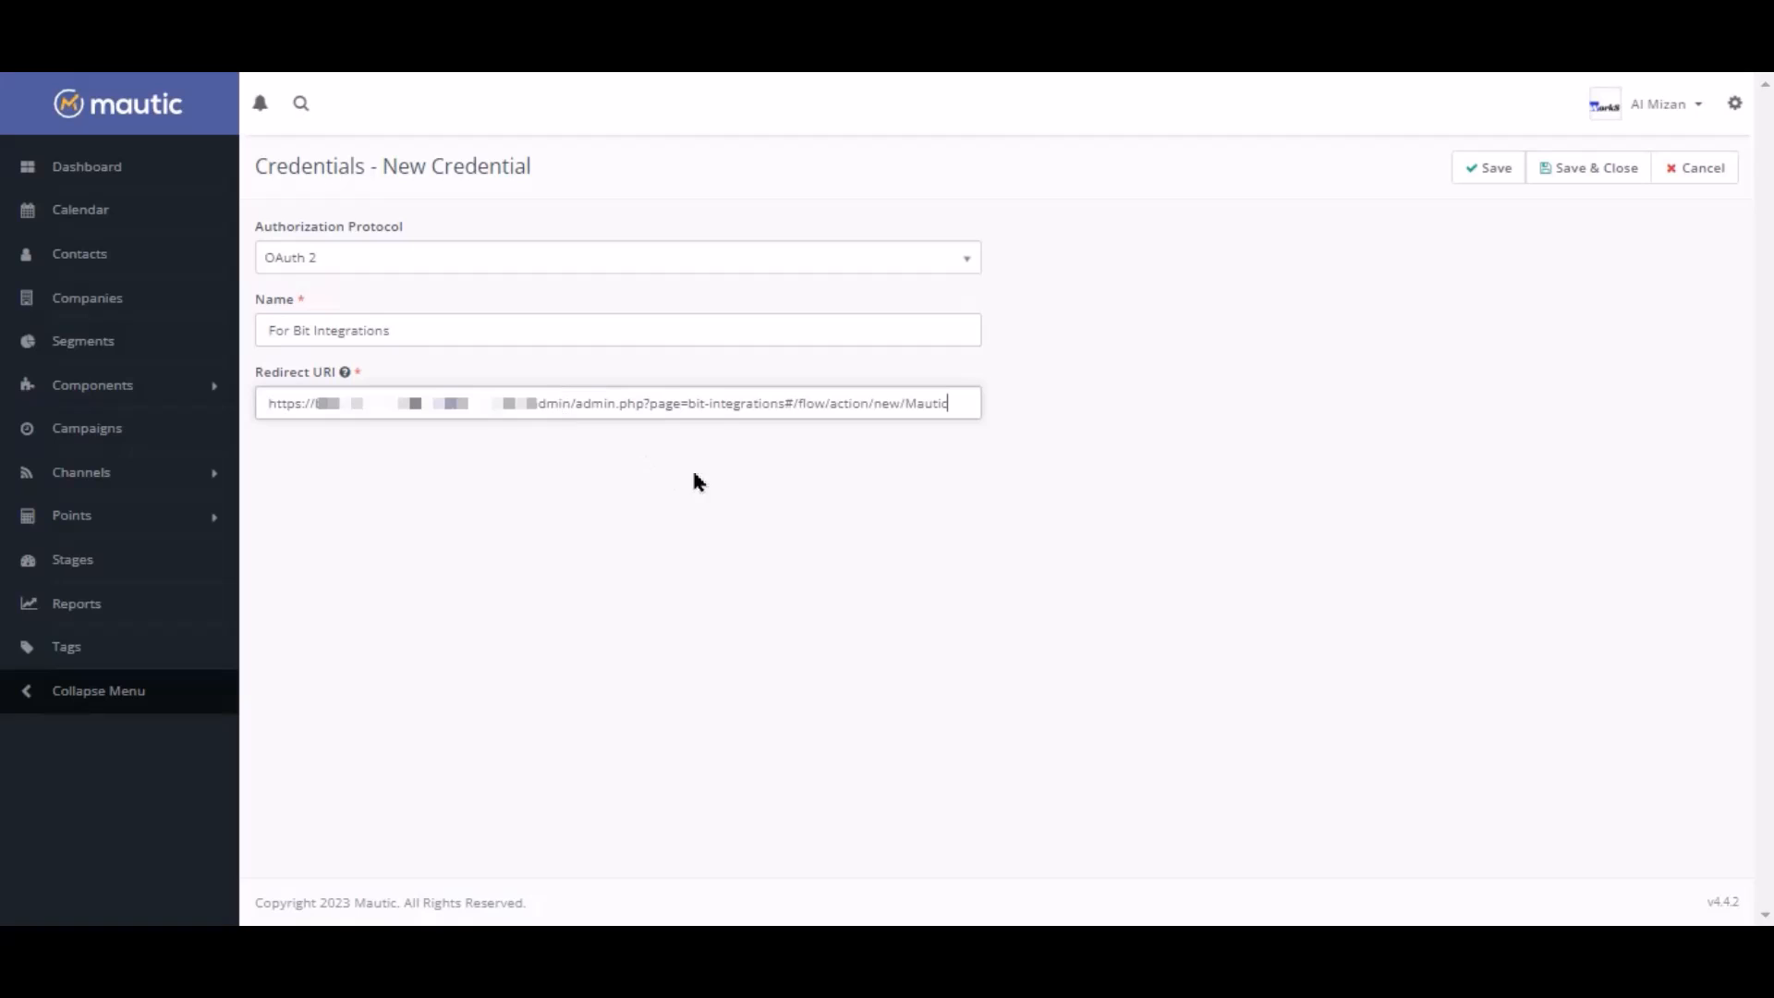
pyautogui.click(1490, 169)
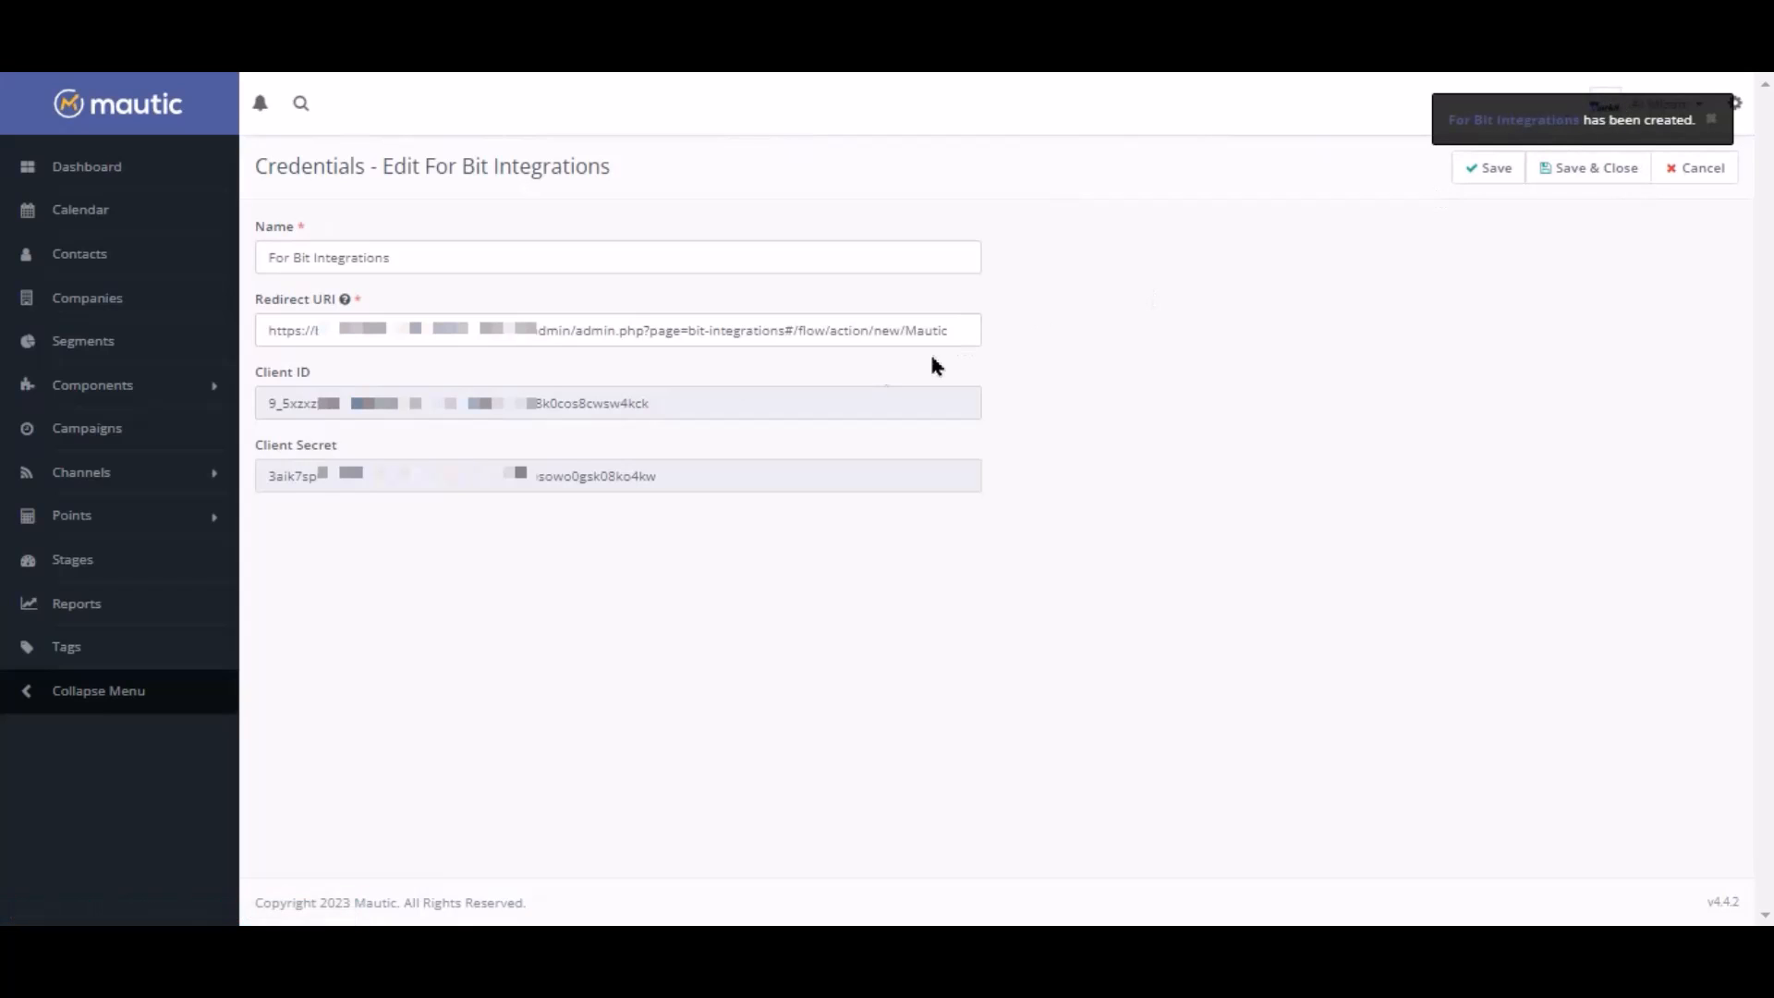
pyautogui.doubleClick(575, 408)
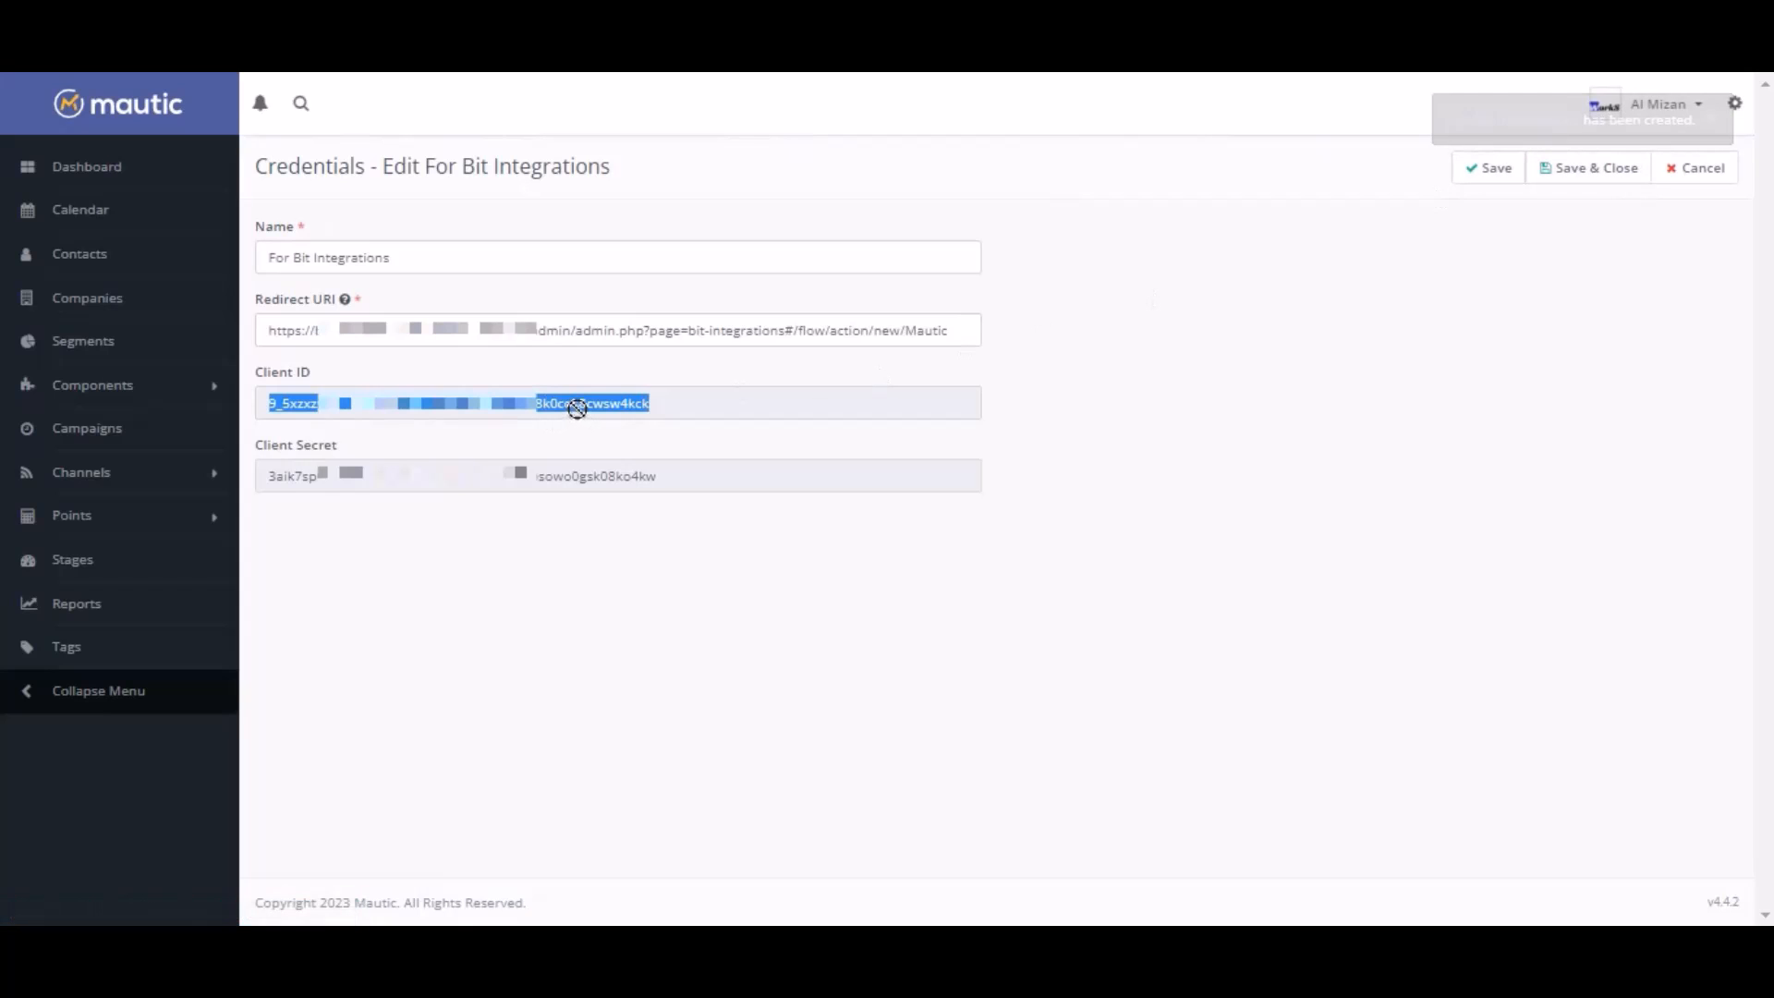
pyautogui.rightClick(577, 407)
pyautogui.click(658, 433)
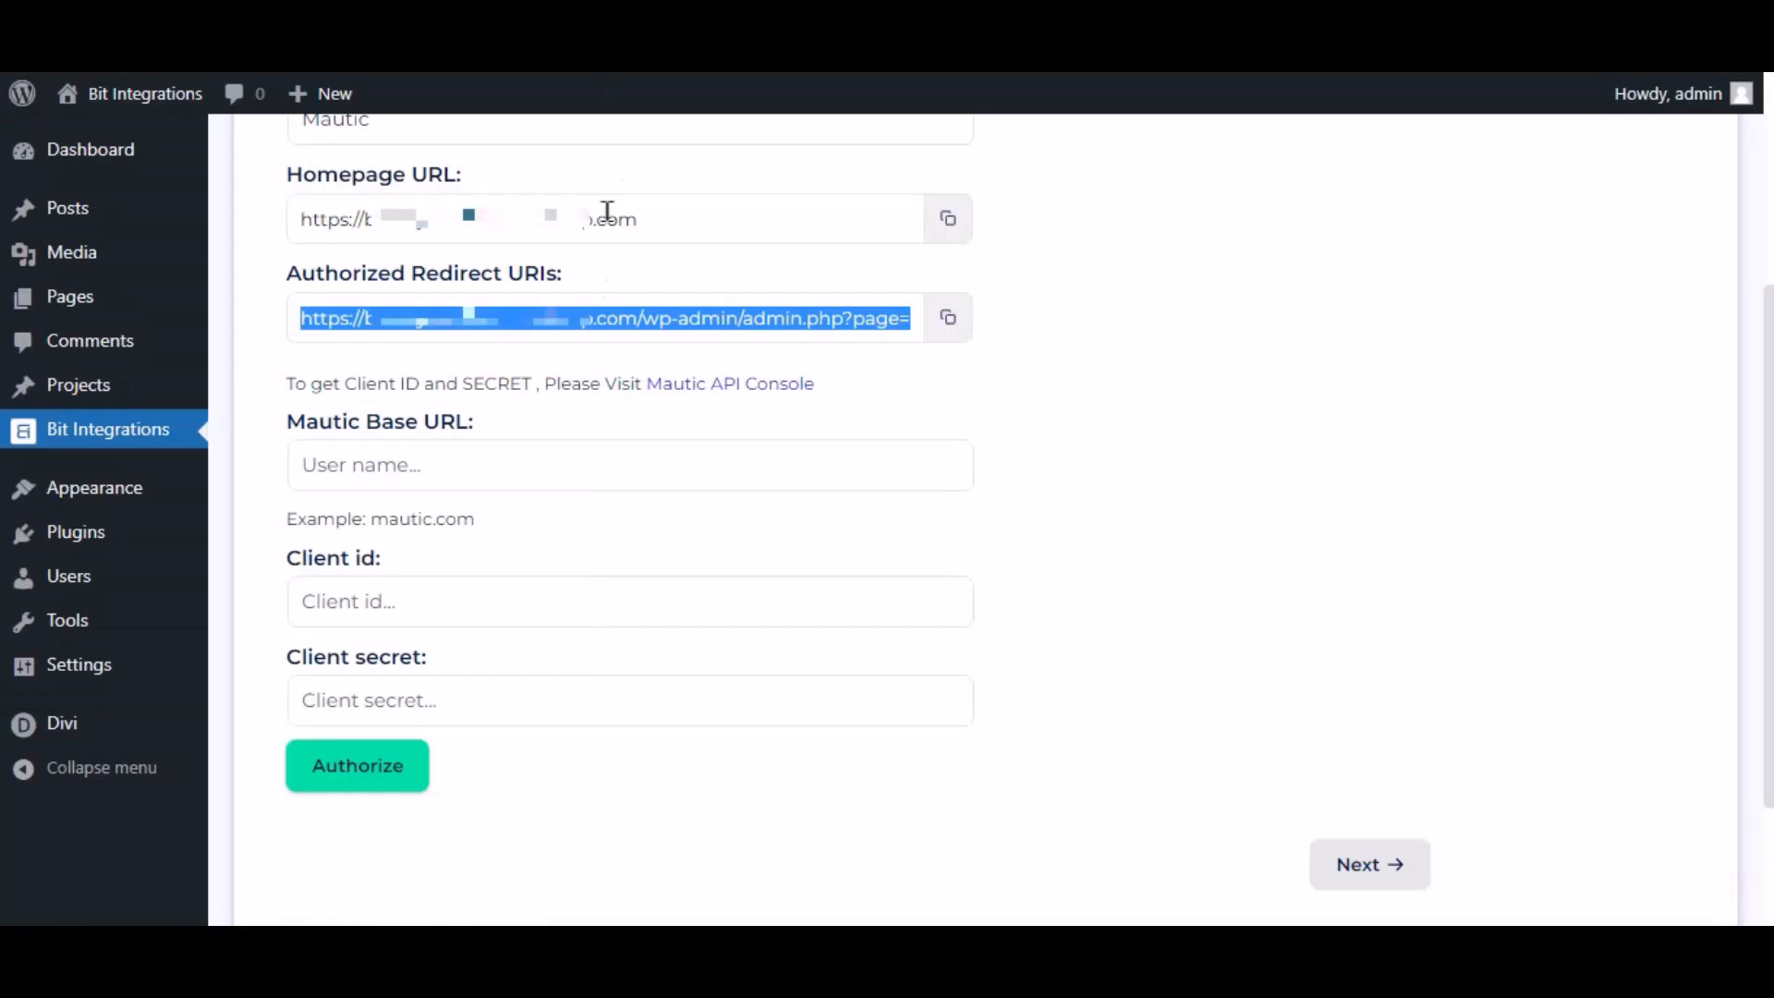
pyautogui.click(475, 598)
pyautogui.hotkey('ctrl', 'v')
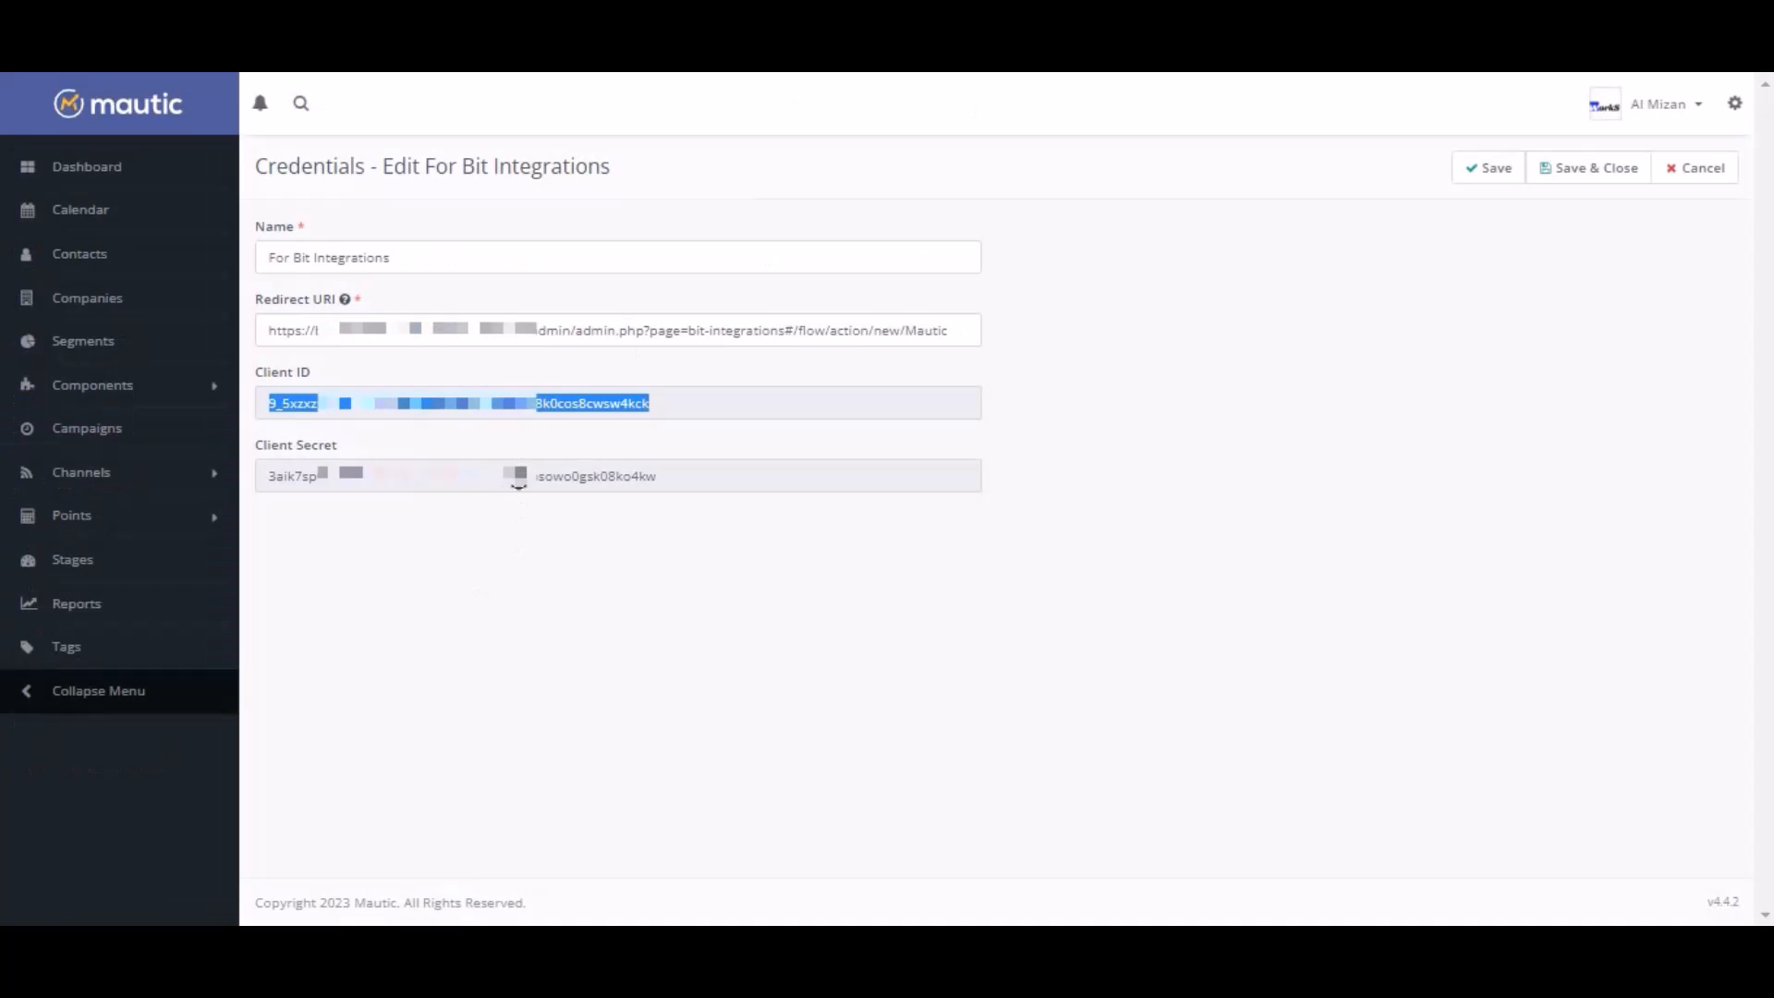
pyautogui.doubleClick(518, 477)
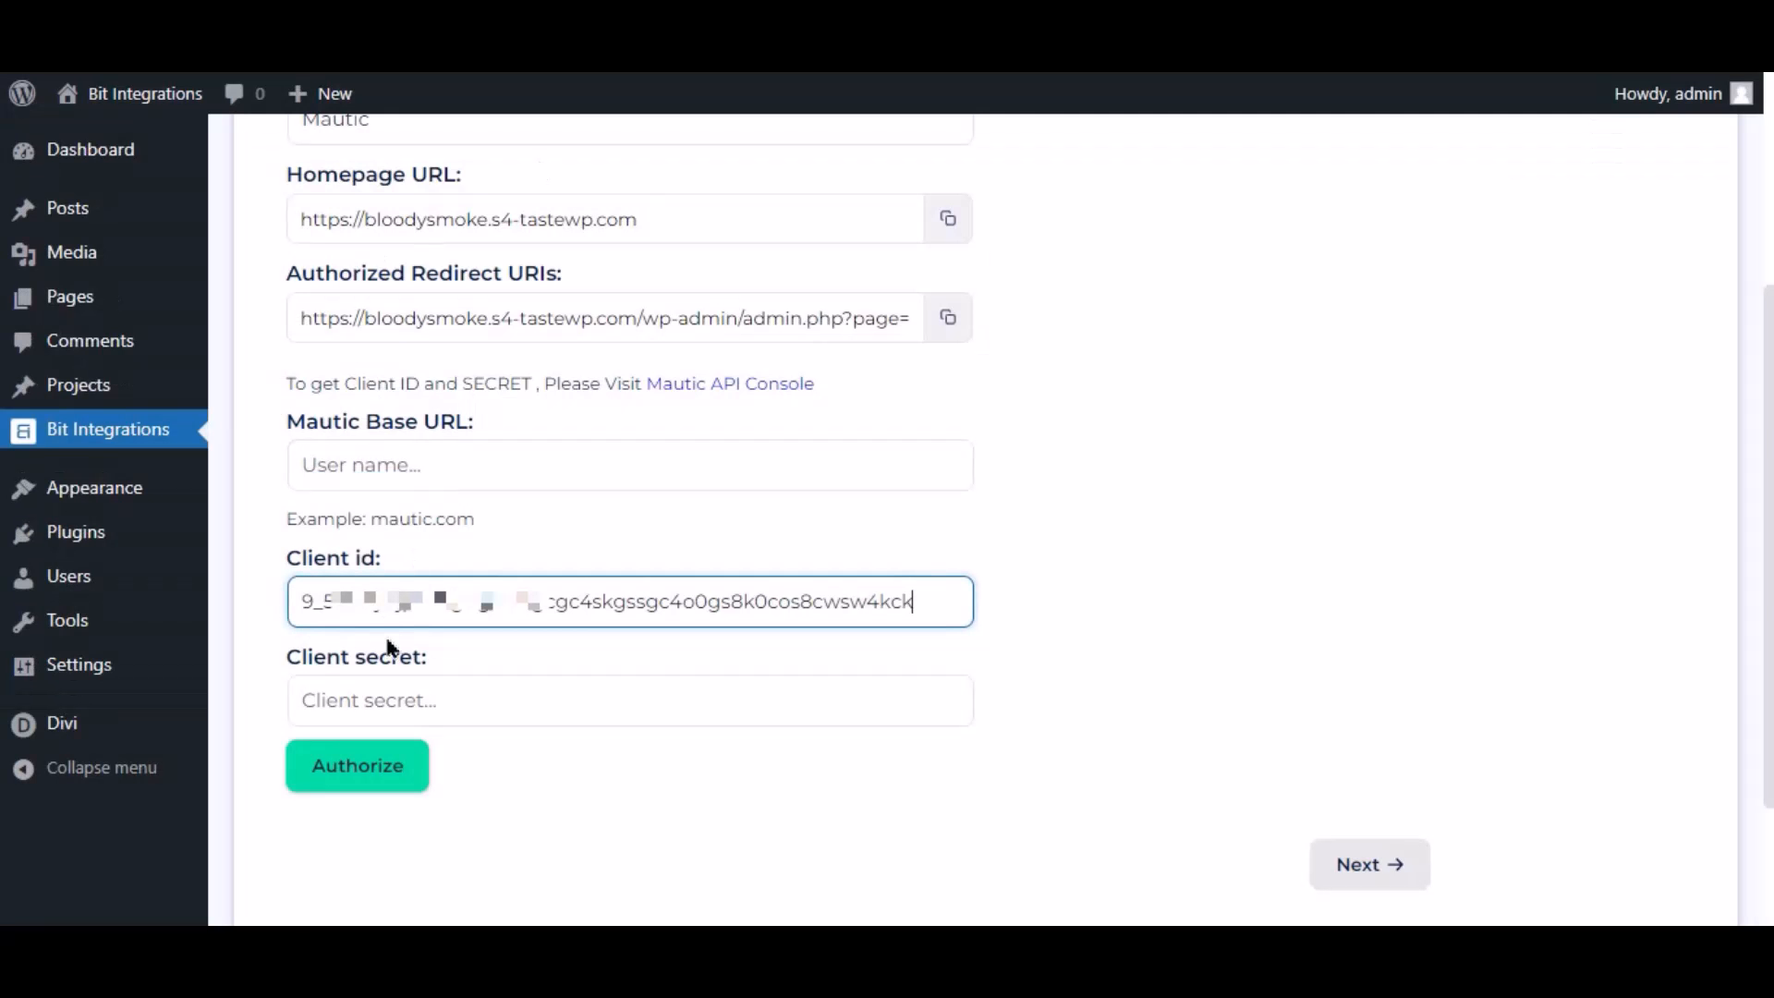
# Paste the Client Secret and Mautic Base URL into Bit Integrations, then start authorization
pyautogui.click(396, 715)
pyautogui.hotkey('ctrl', 'v')
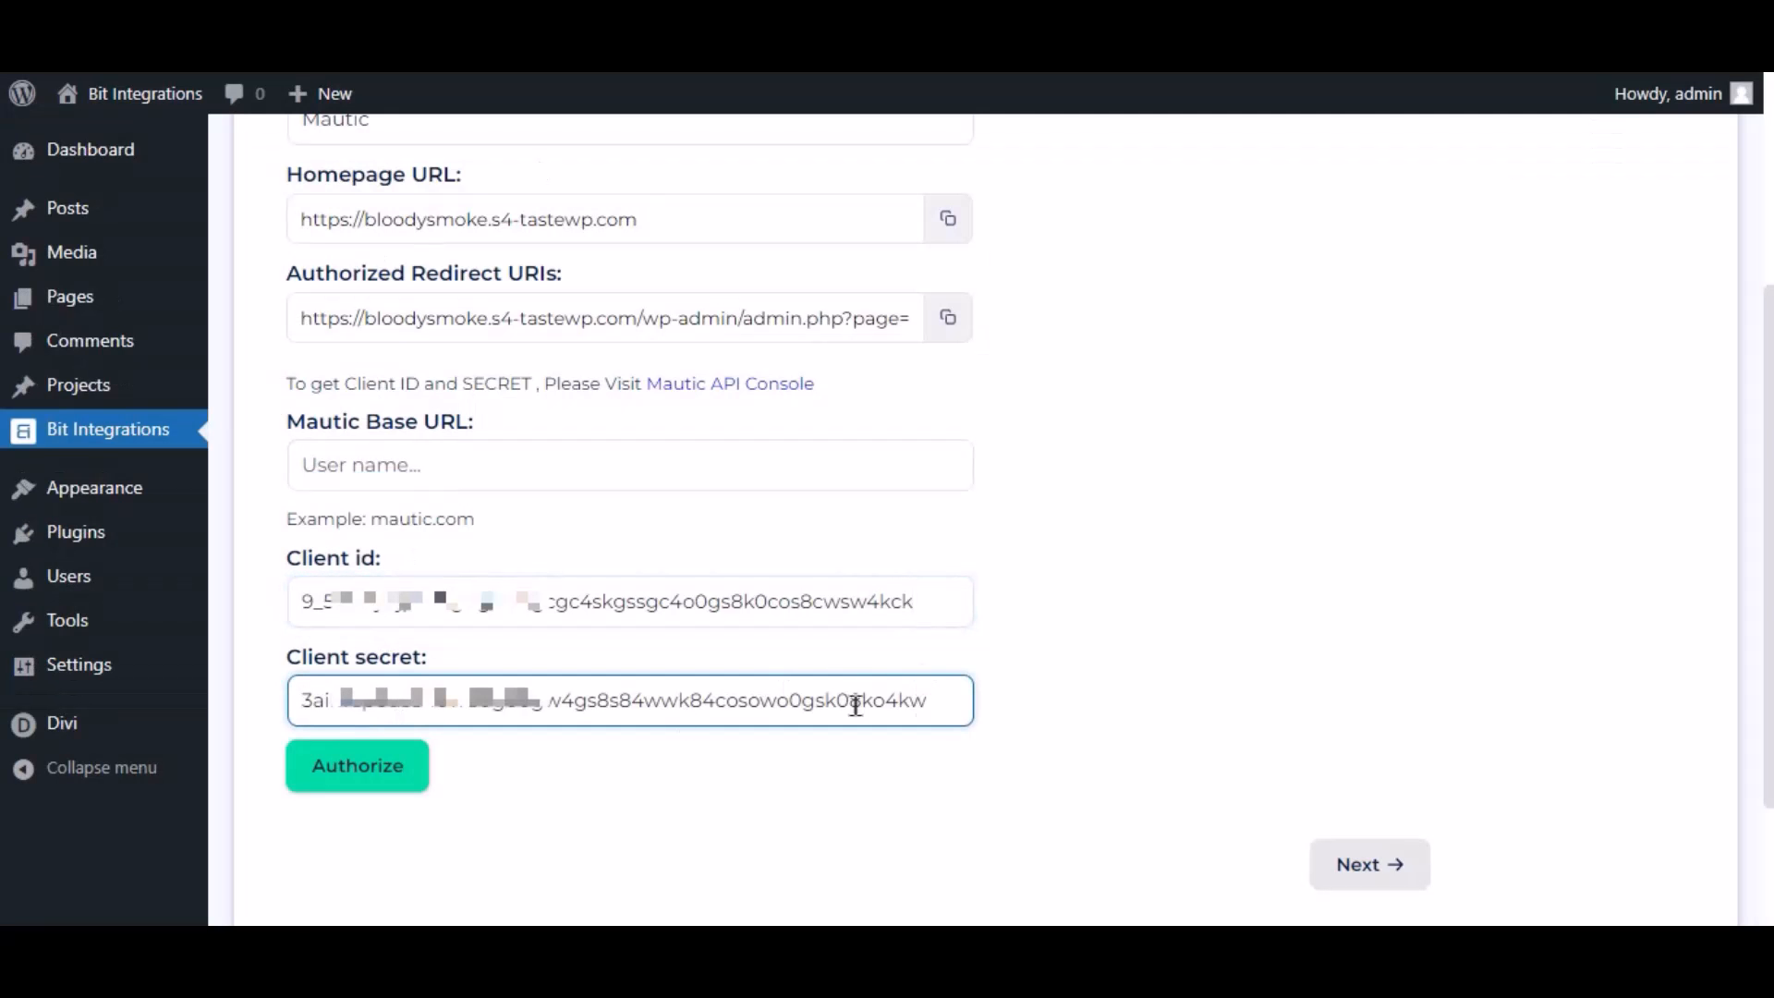
pyautogui.click(432, 475)
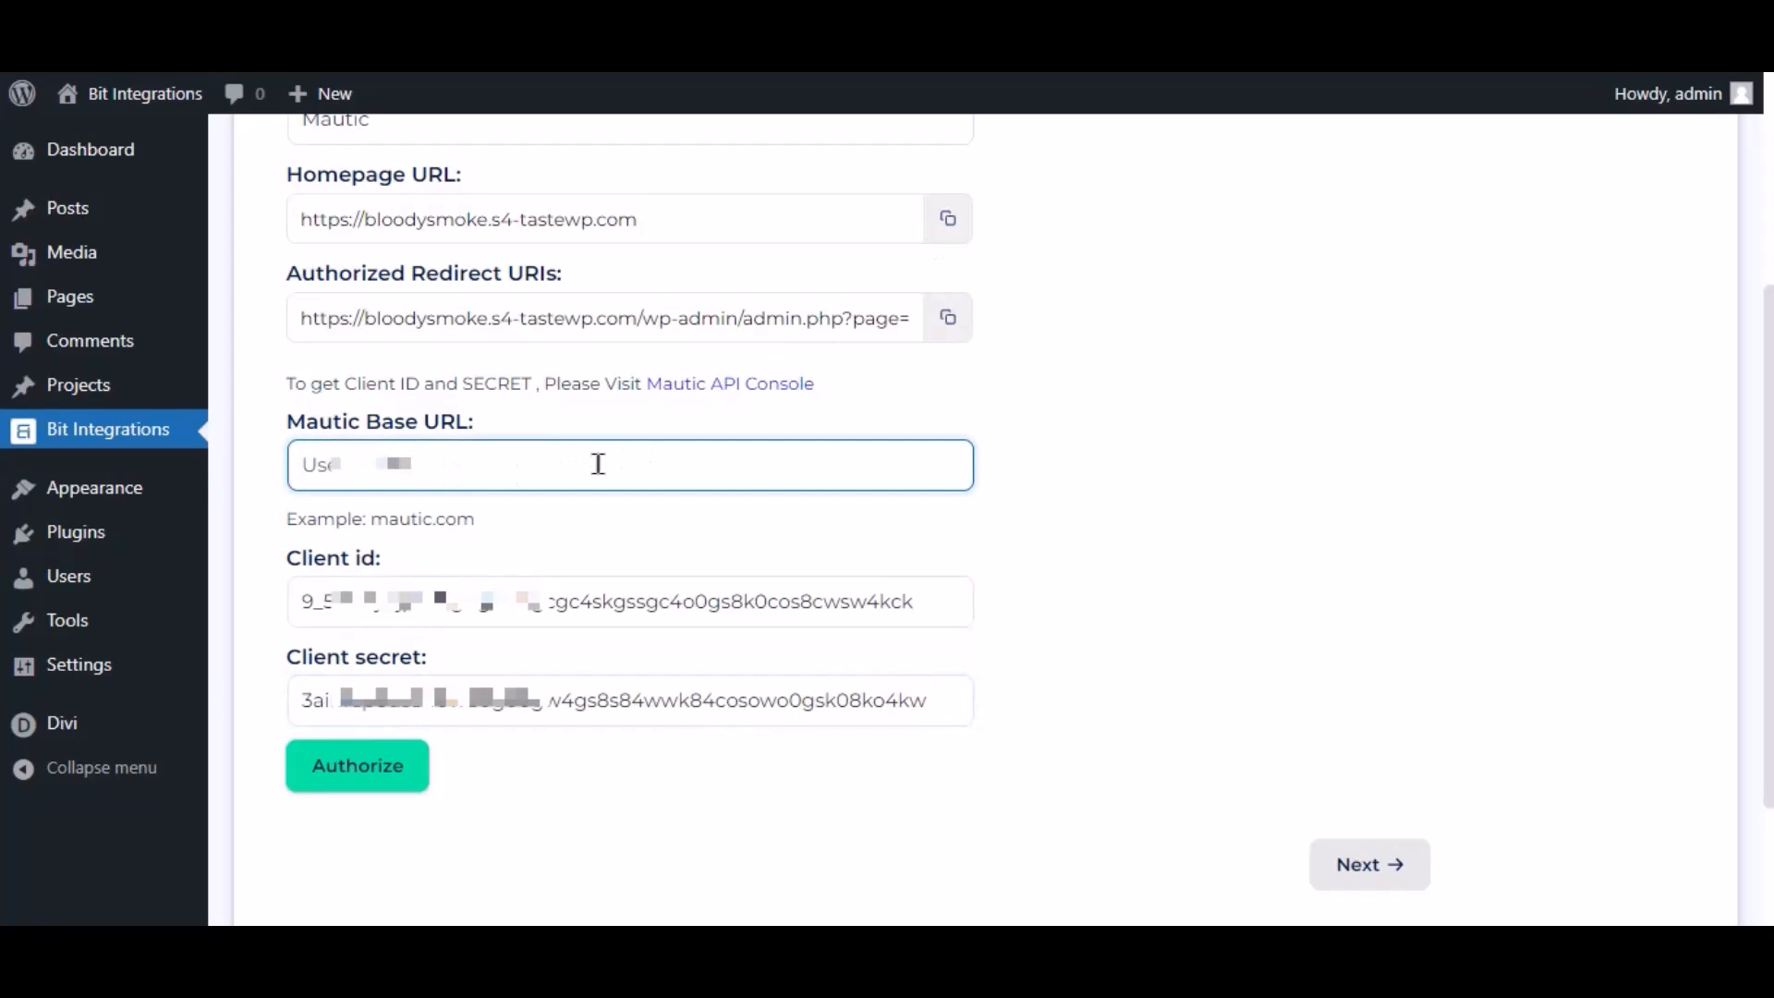
pyautogui.hotkey('ctrl', 'v')
pyautogui.moveTo(624, 460); pyautogui.dragTo(275, 467)
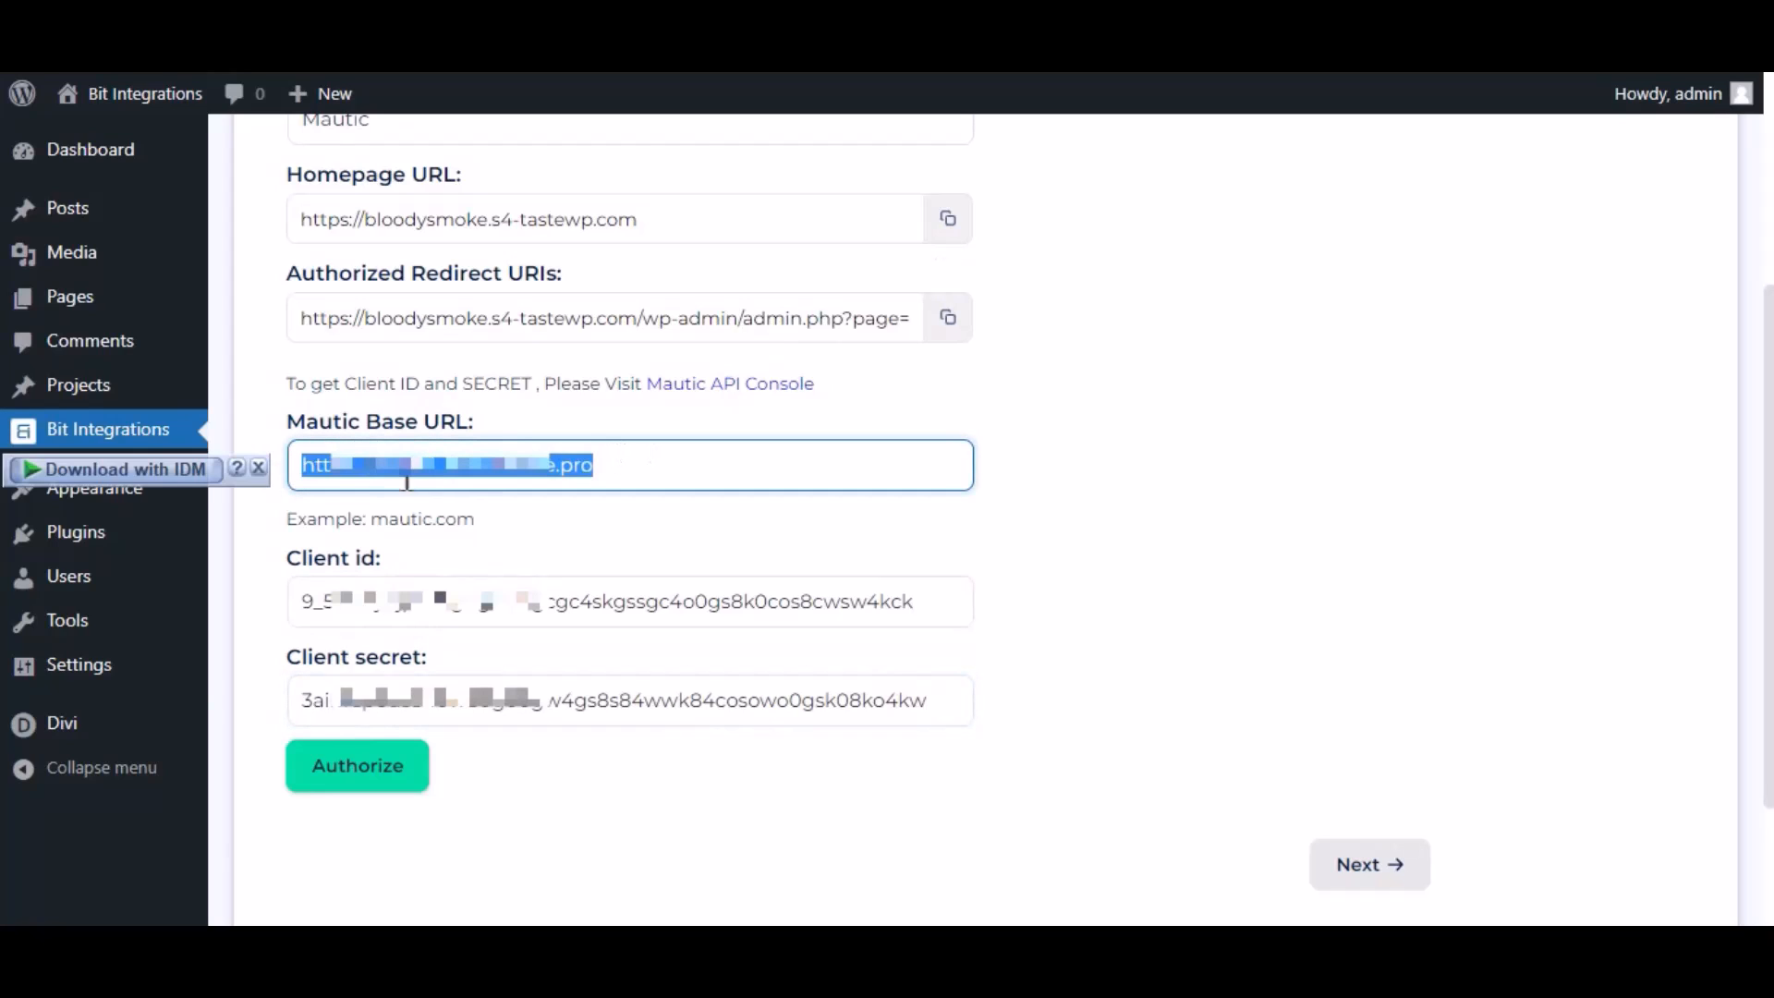
pyautogui.click(501, 508)
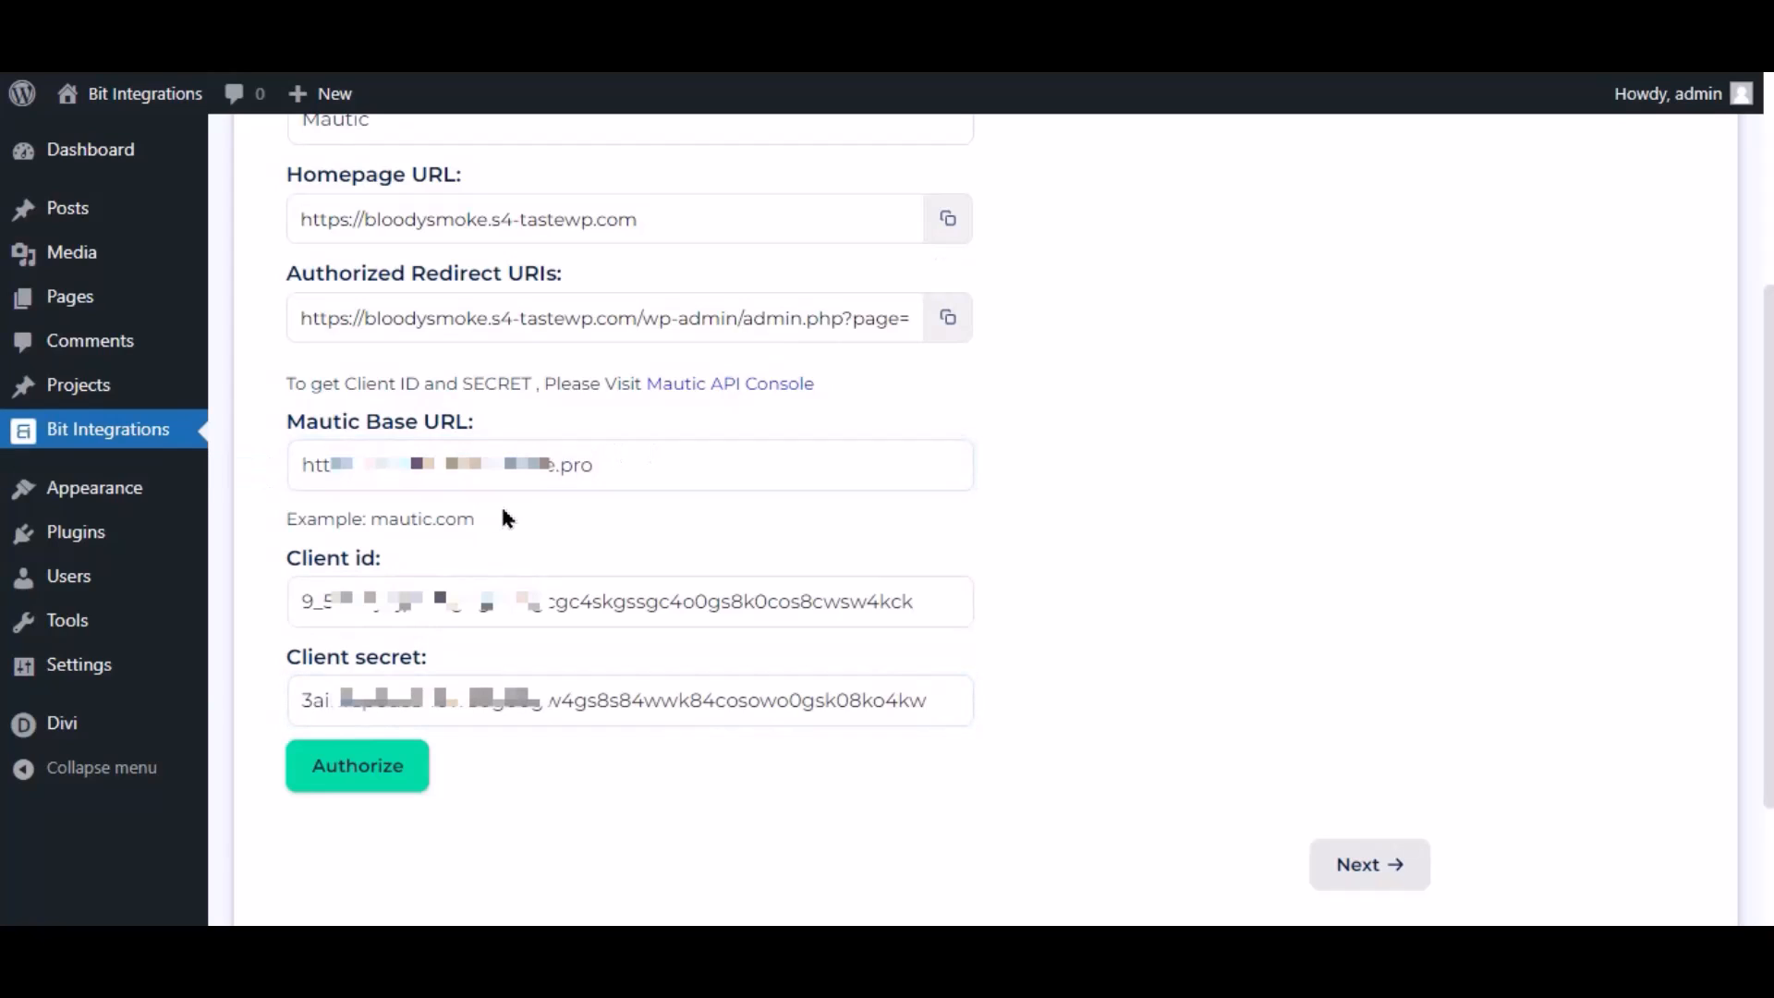
pyautogui.click(364, 787)
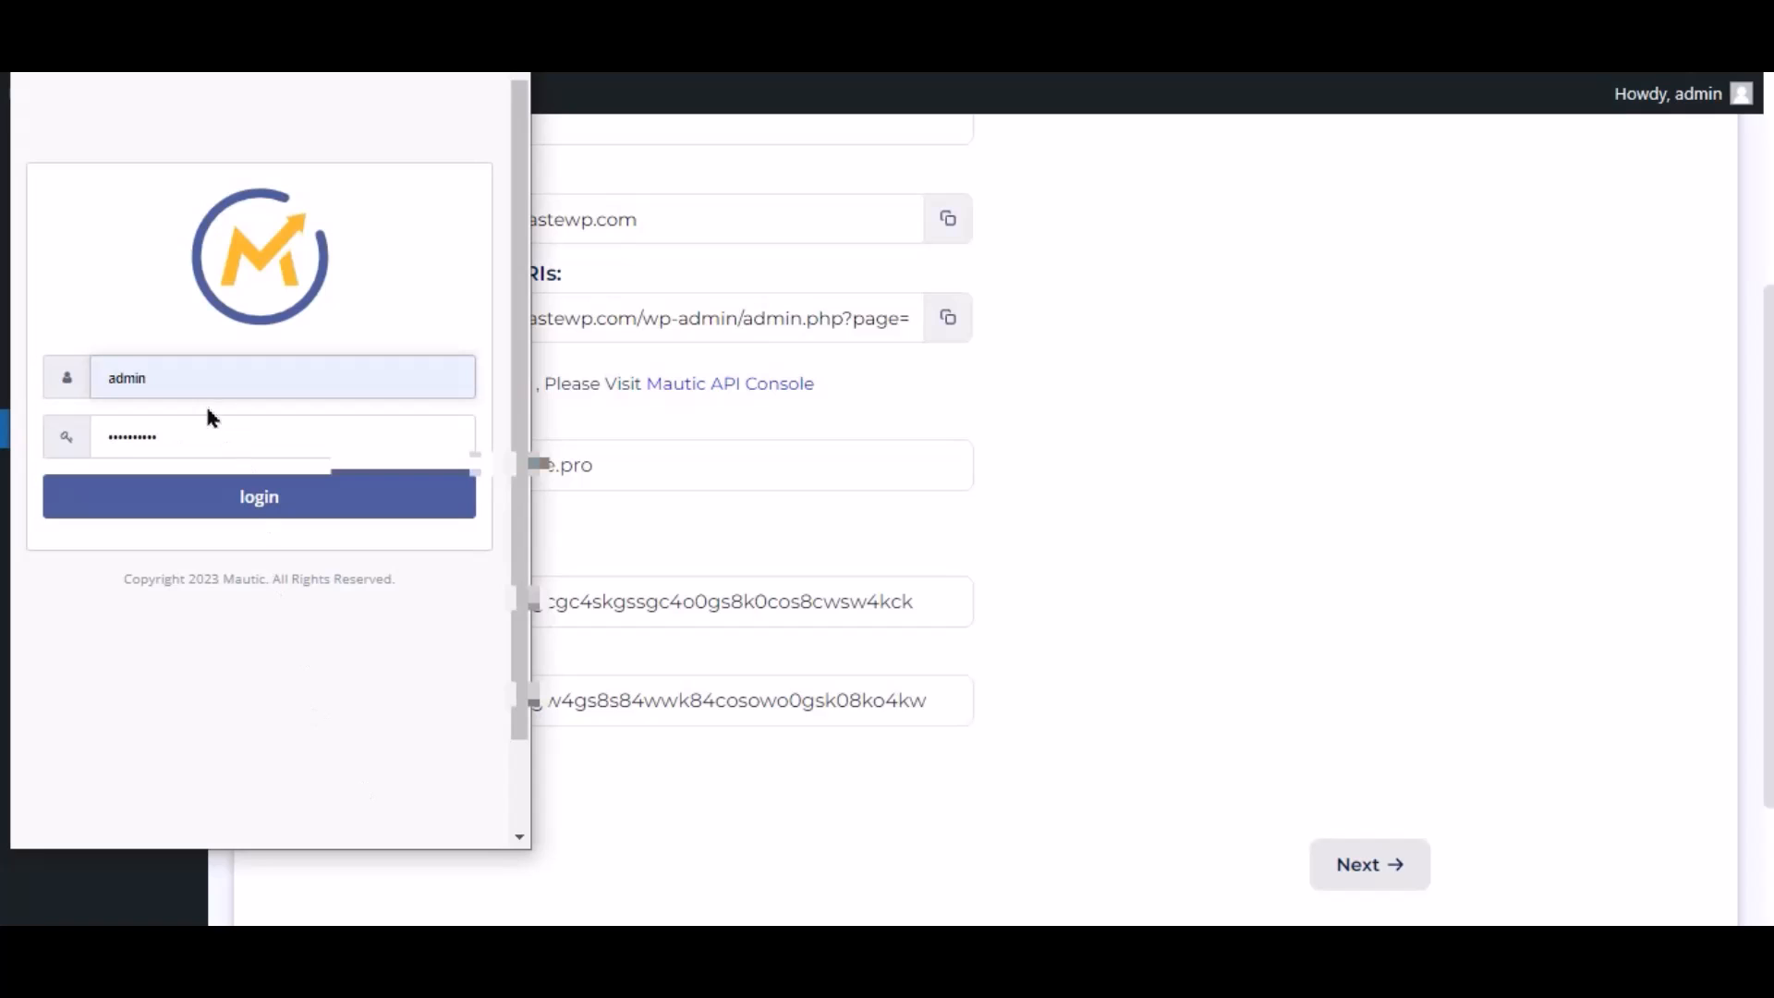
# Log in to Mautic and accept the For Bit Integrations authorization request
pyautogui.click(315, 514)
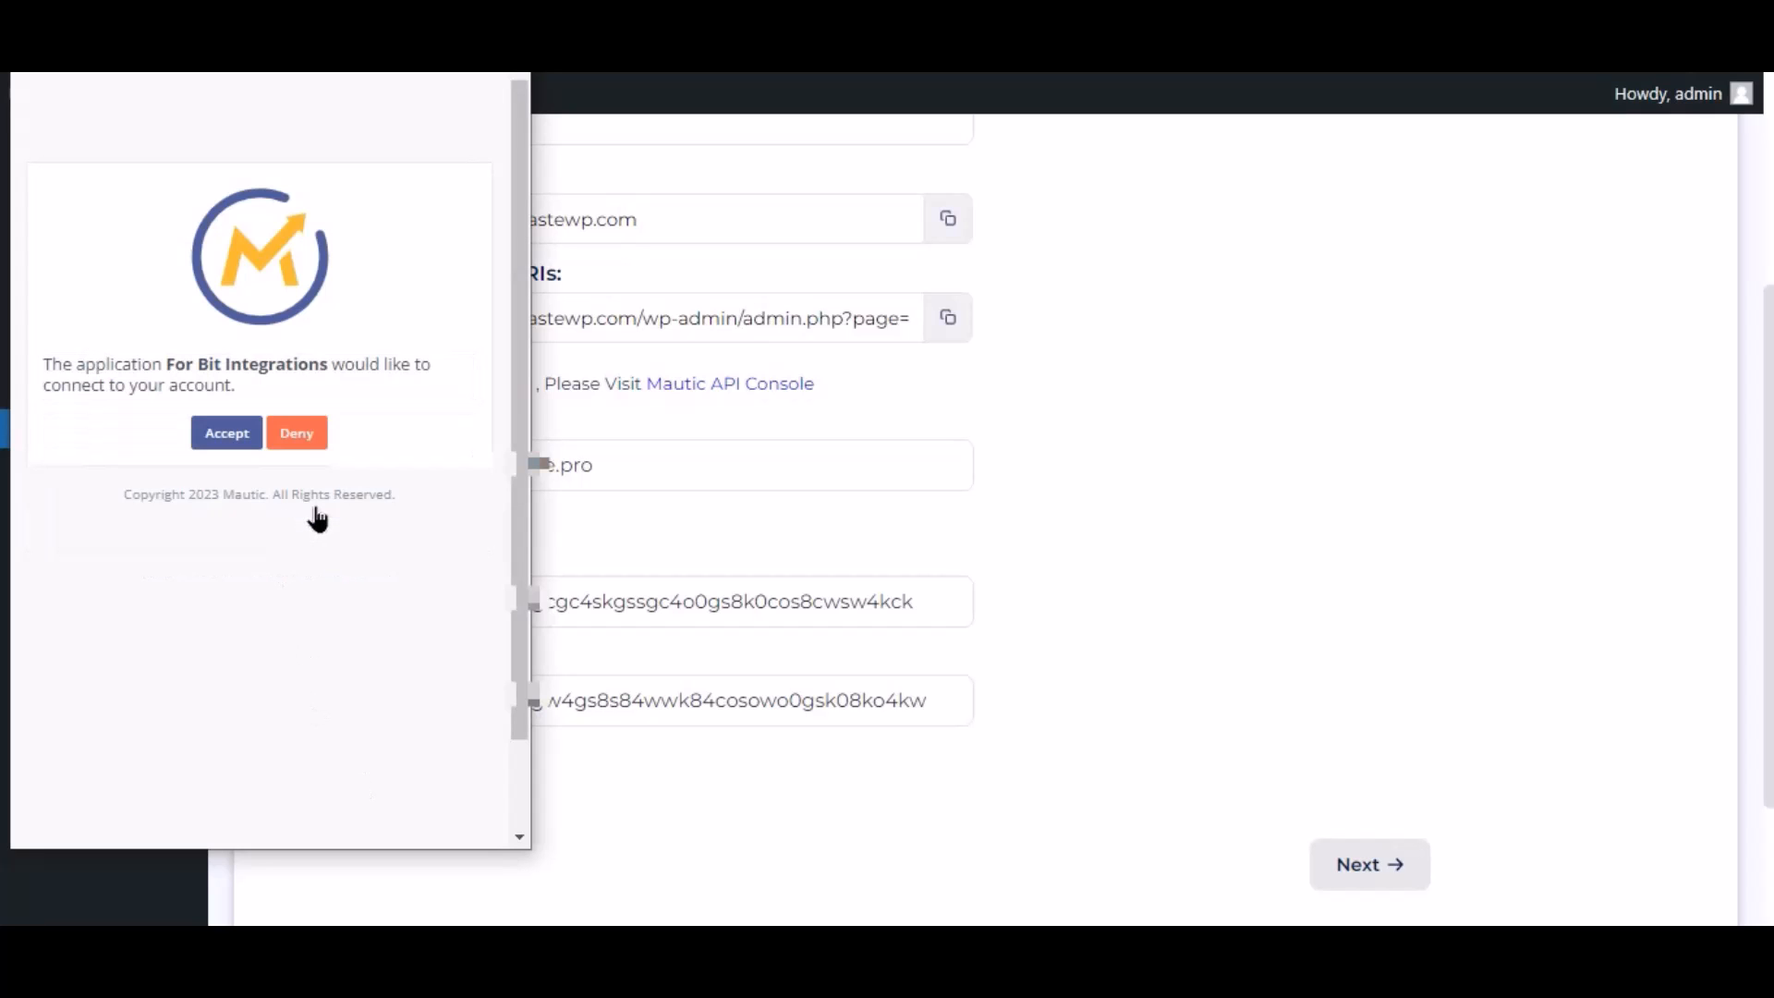
pyautogui.click(231, 436)
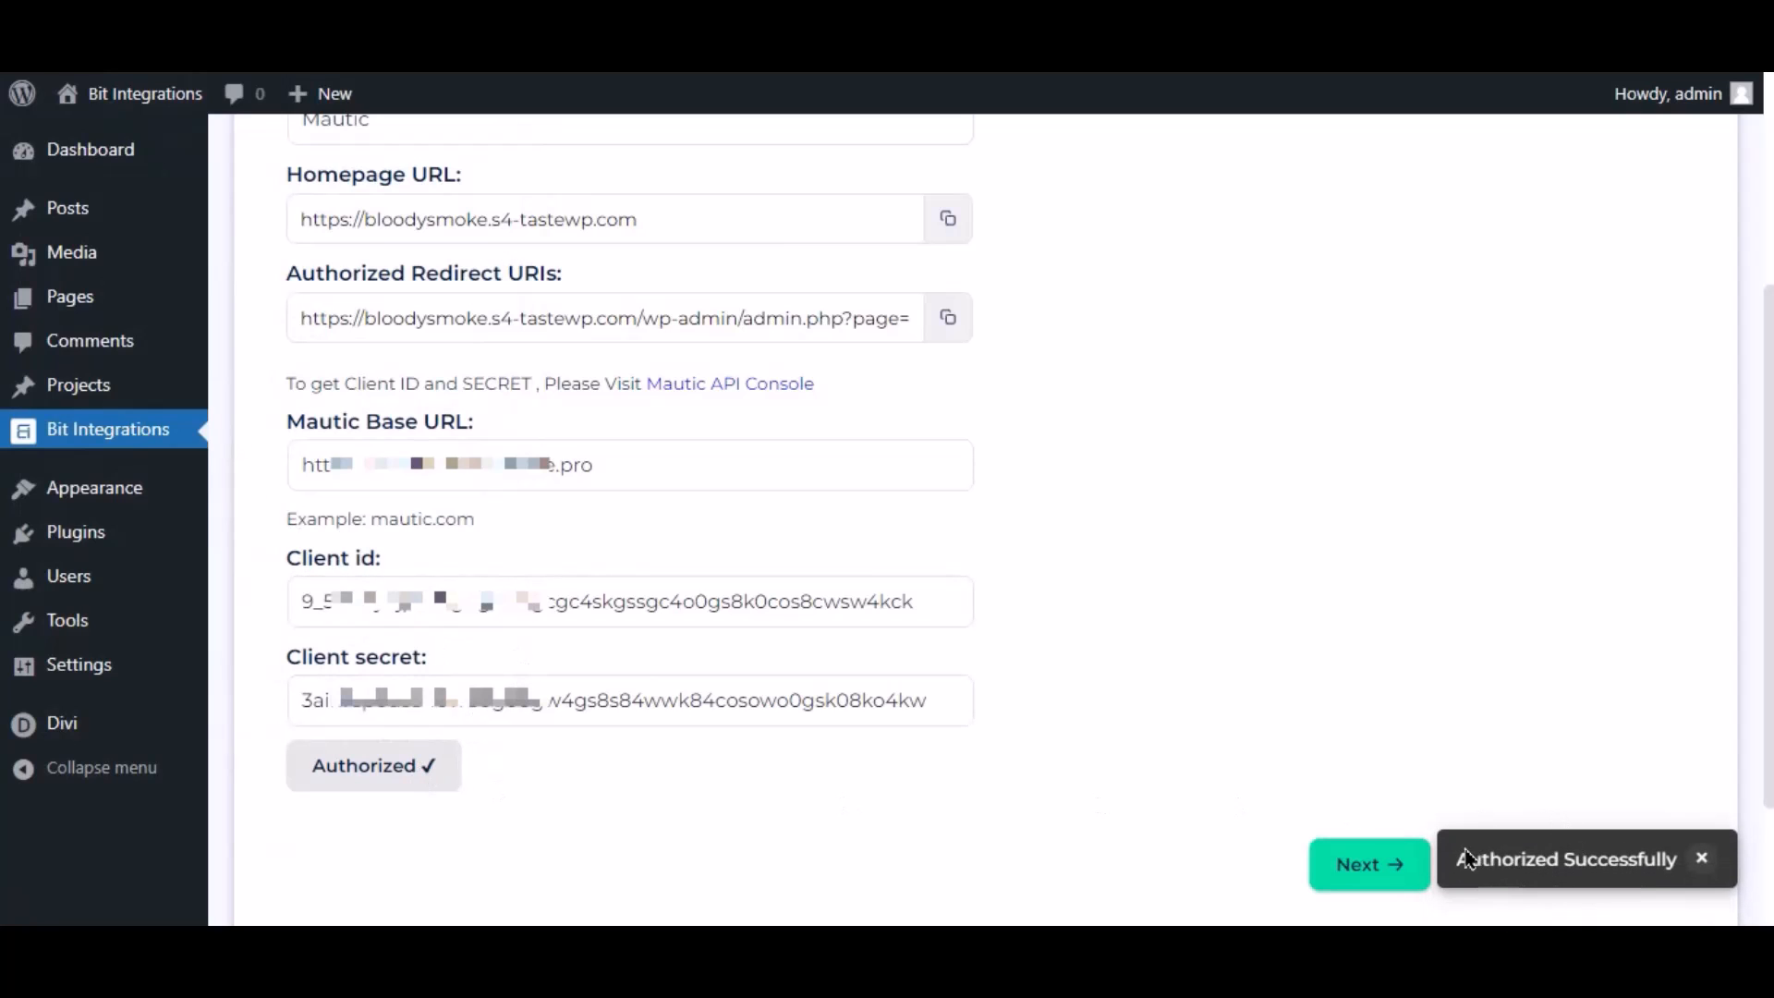
# In the Map Fields step, map the form's Email Address to Mautic Email
pyautogui.click(1367, 866)
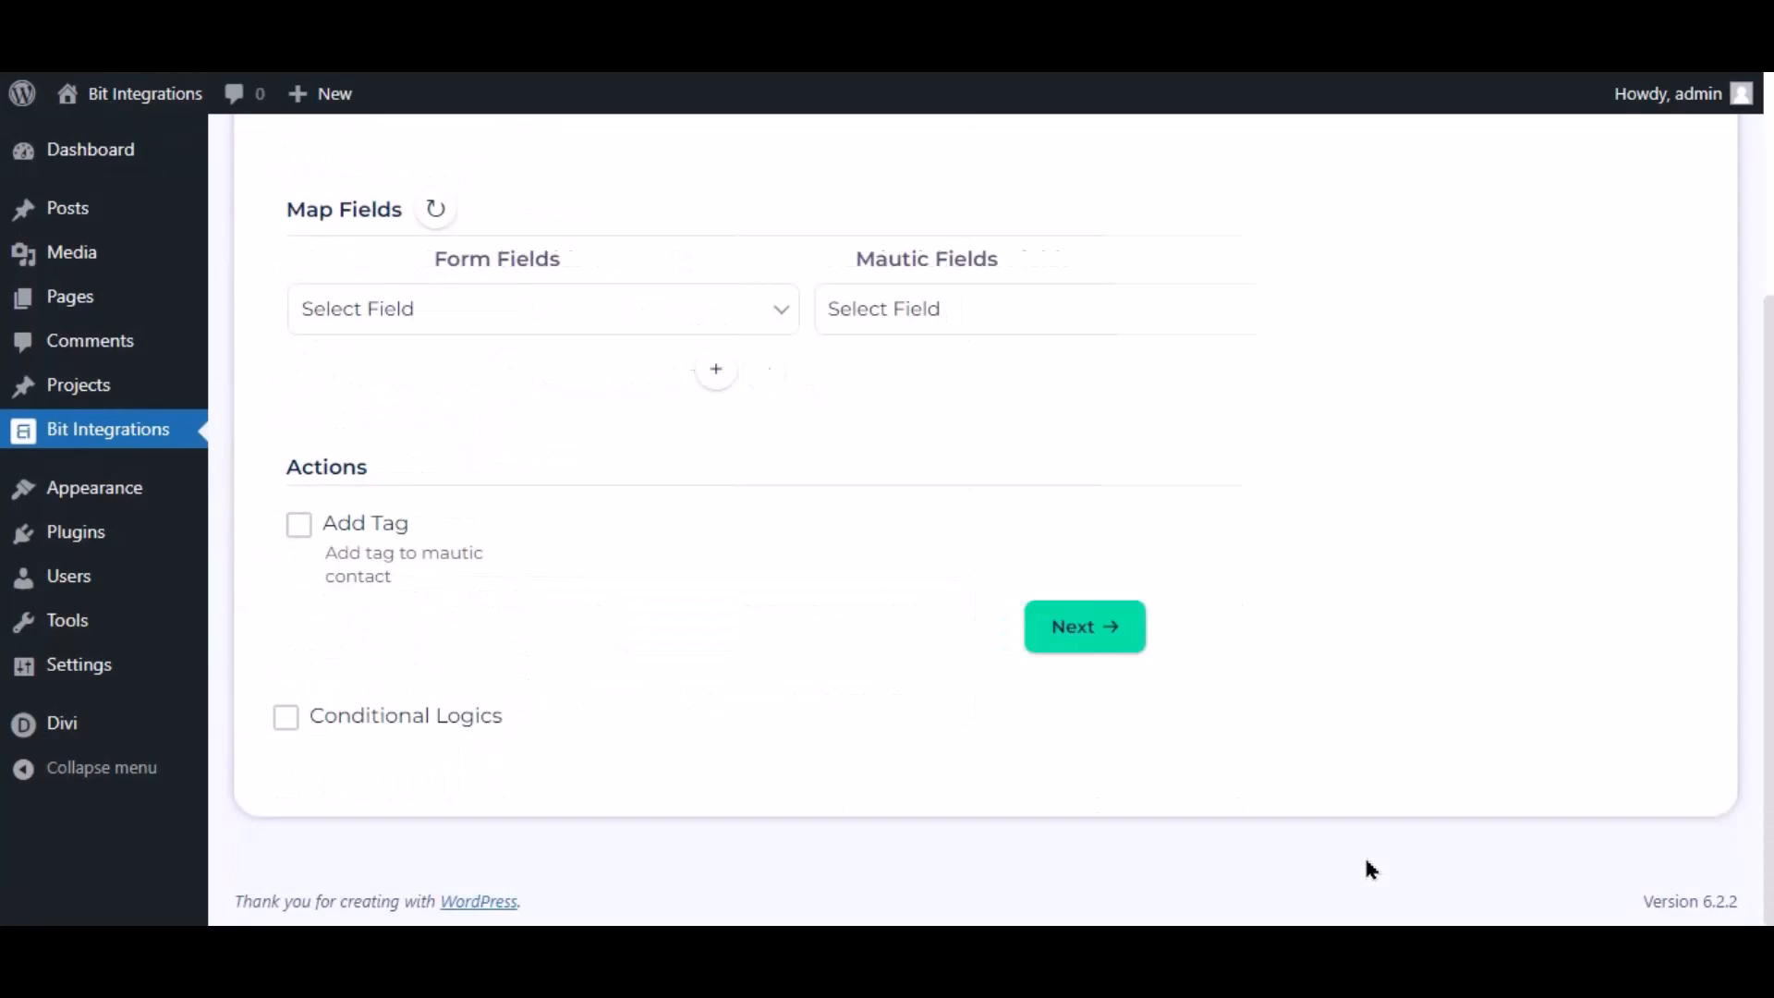
pyautogui.scroll(3, 976, 683)
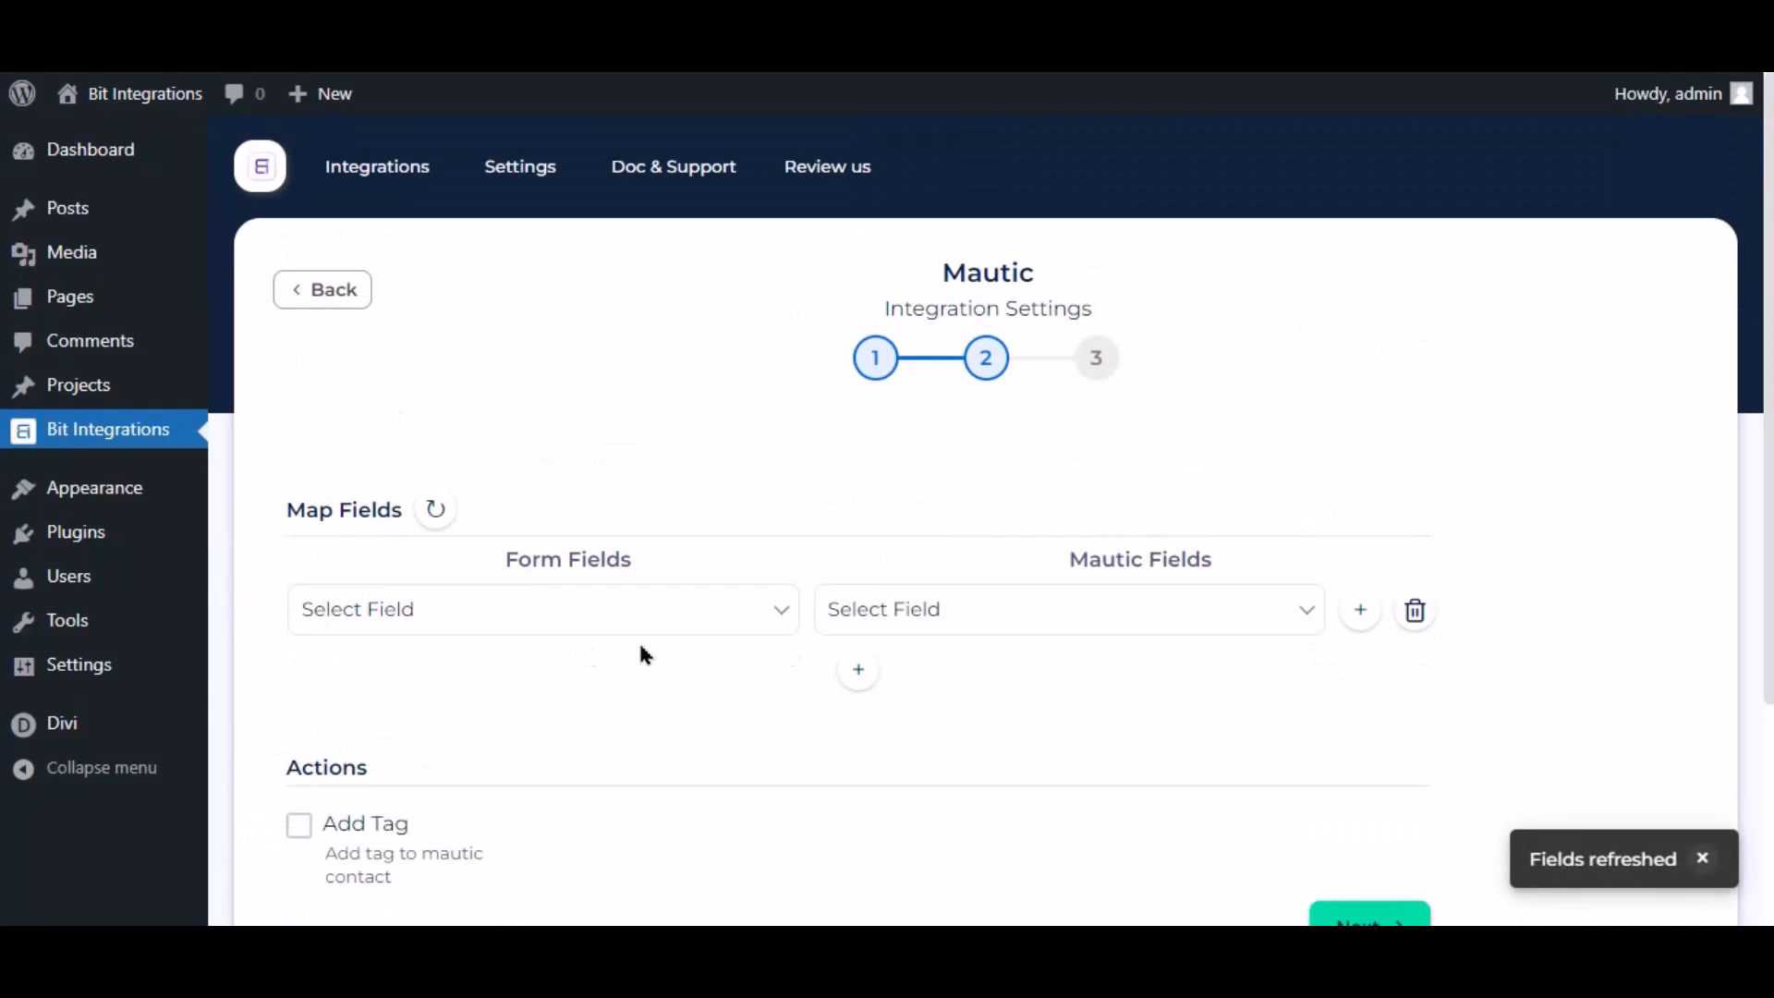
pyautogui.click(1702, 858)
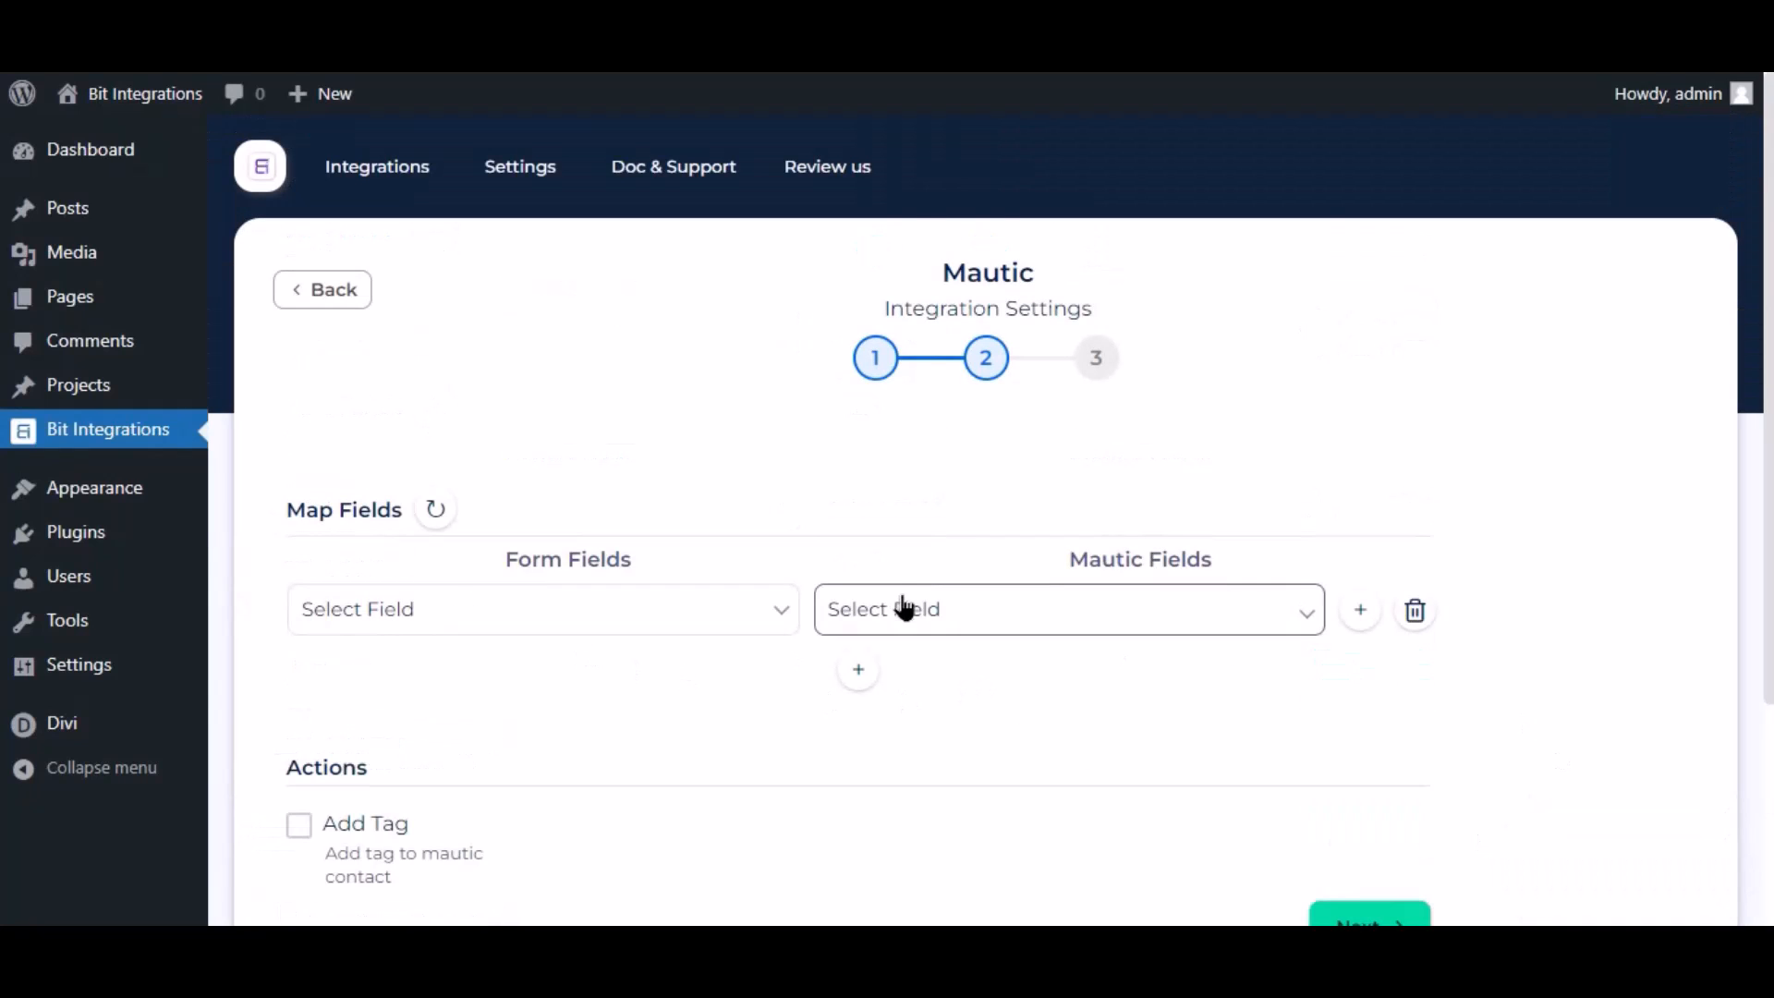
pyautogui.click(906, 609)
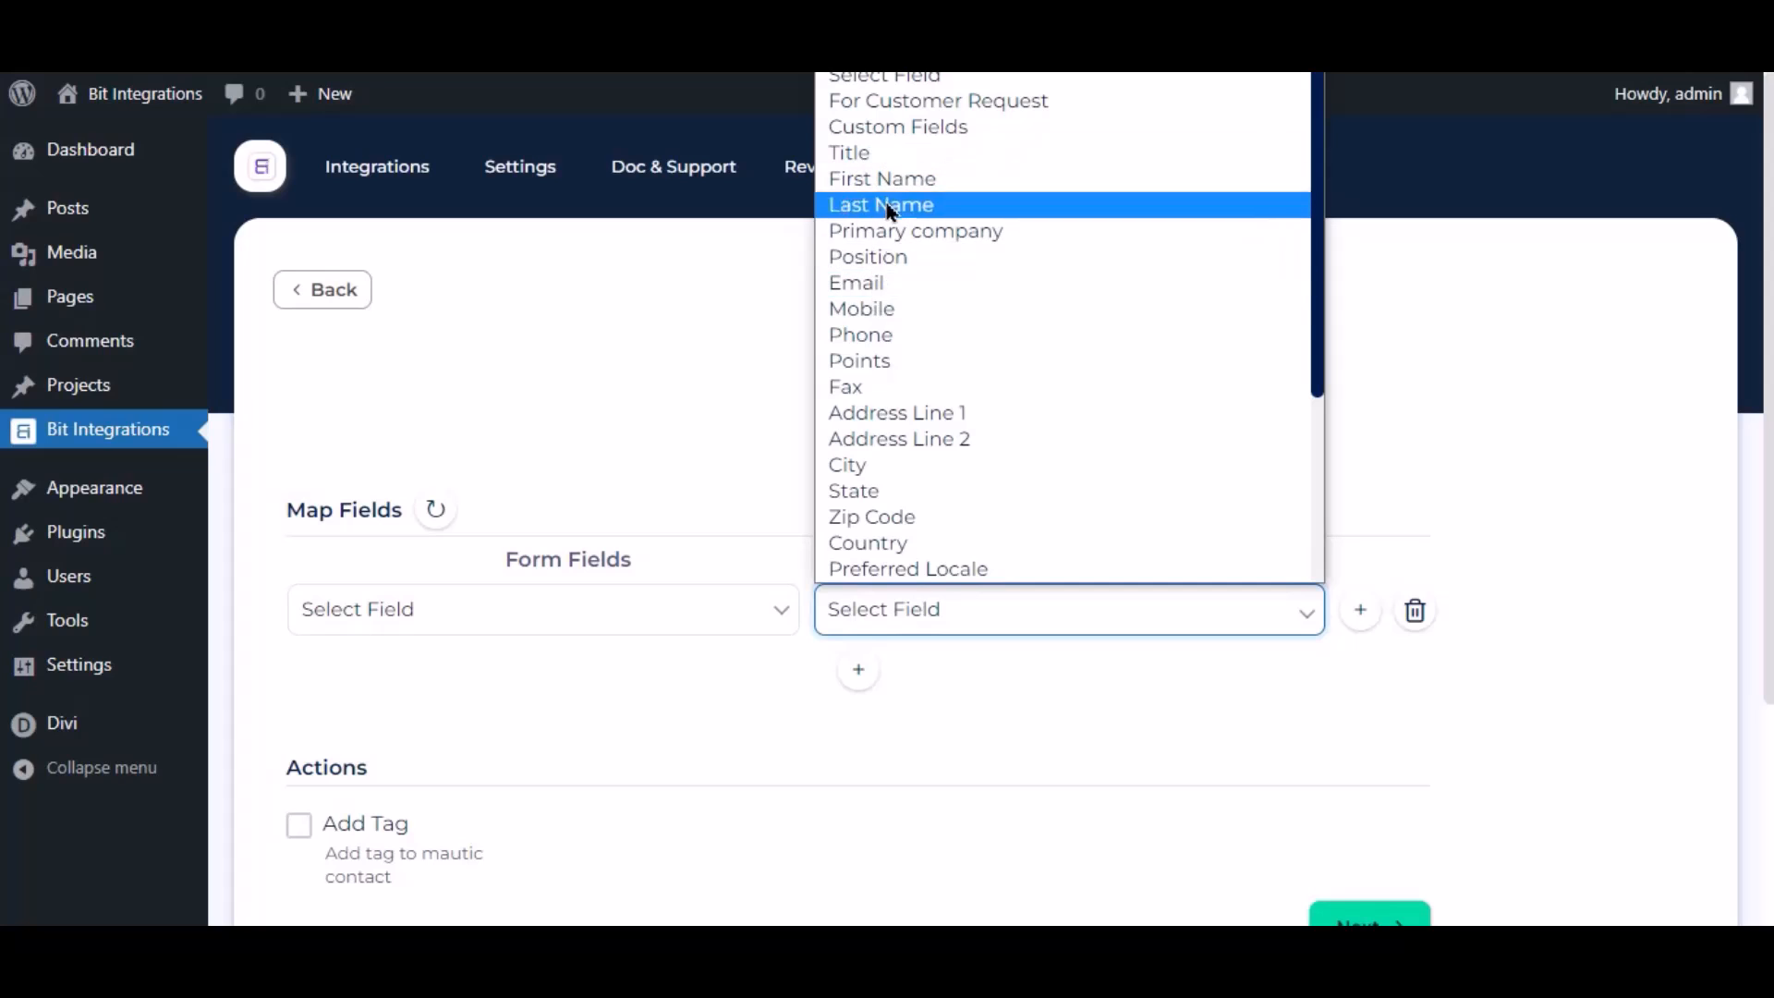
pyautogui.click(873, 284)
pyautogui.click(752, 614)
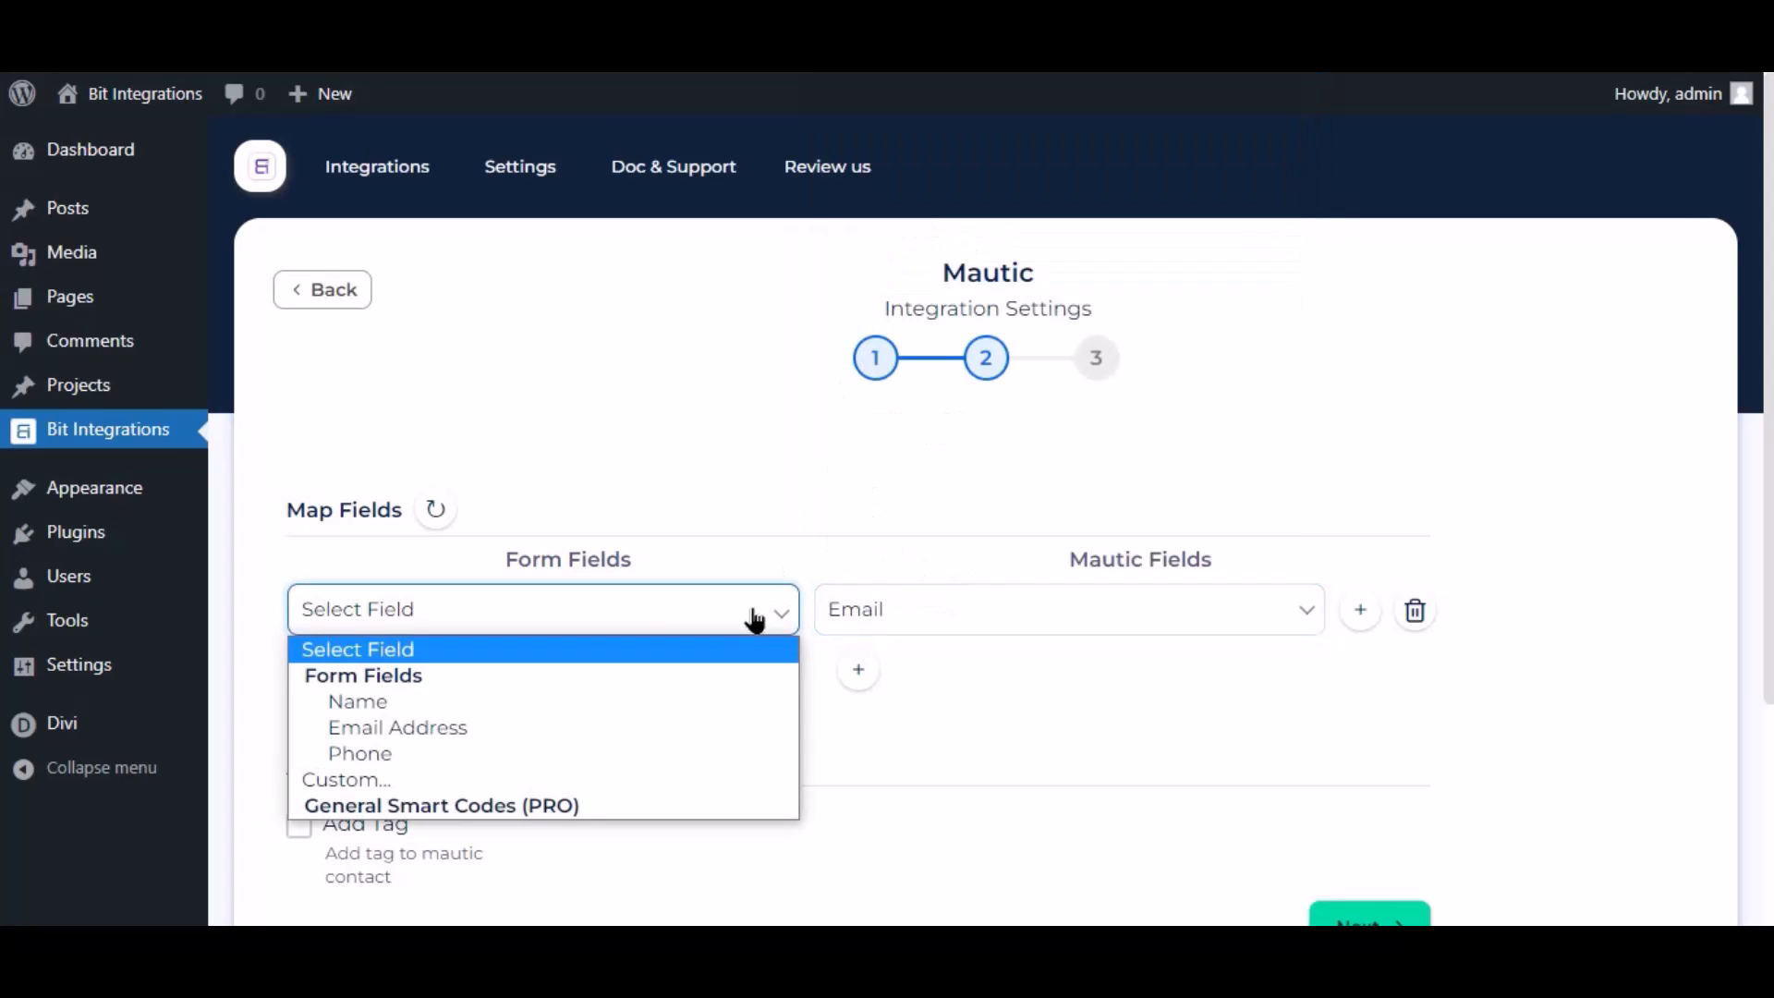
pyautogui.click(421, 727)
# Add a second mapping row linking the form's Name field to Mautic First Name
pyautogui.click(859, 671)
pyautogui.click(915, 677)
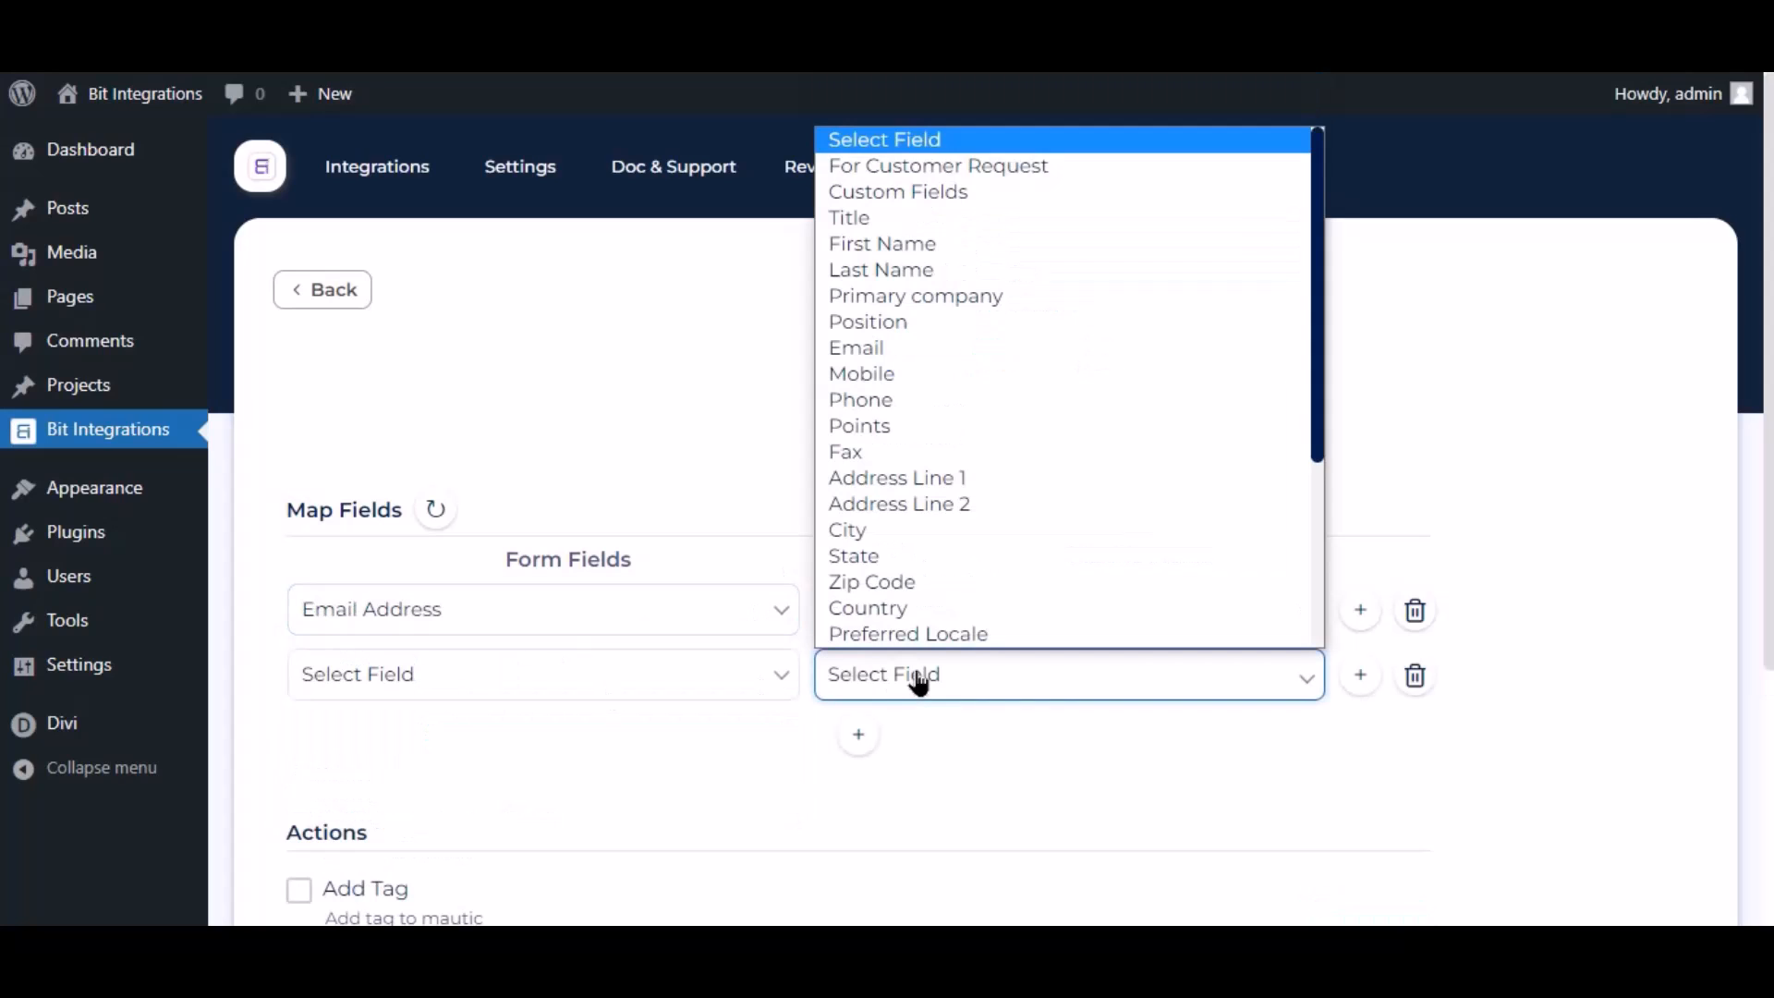
pyautogui.click(872, 243)
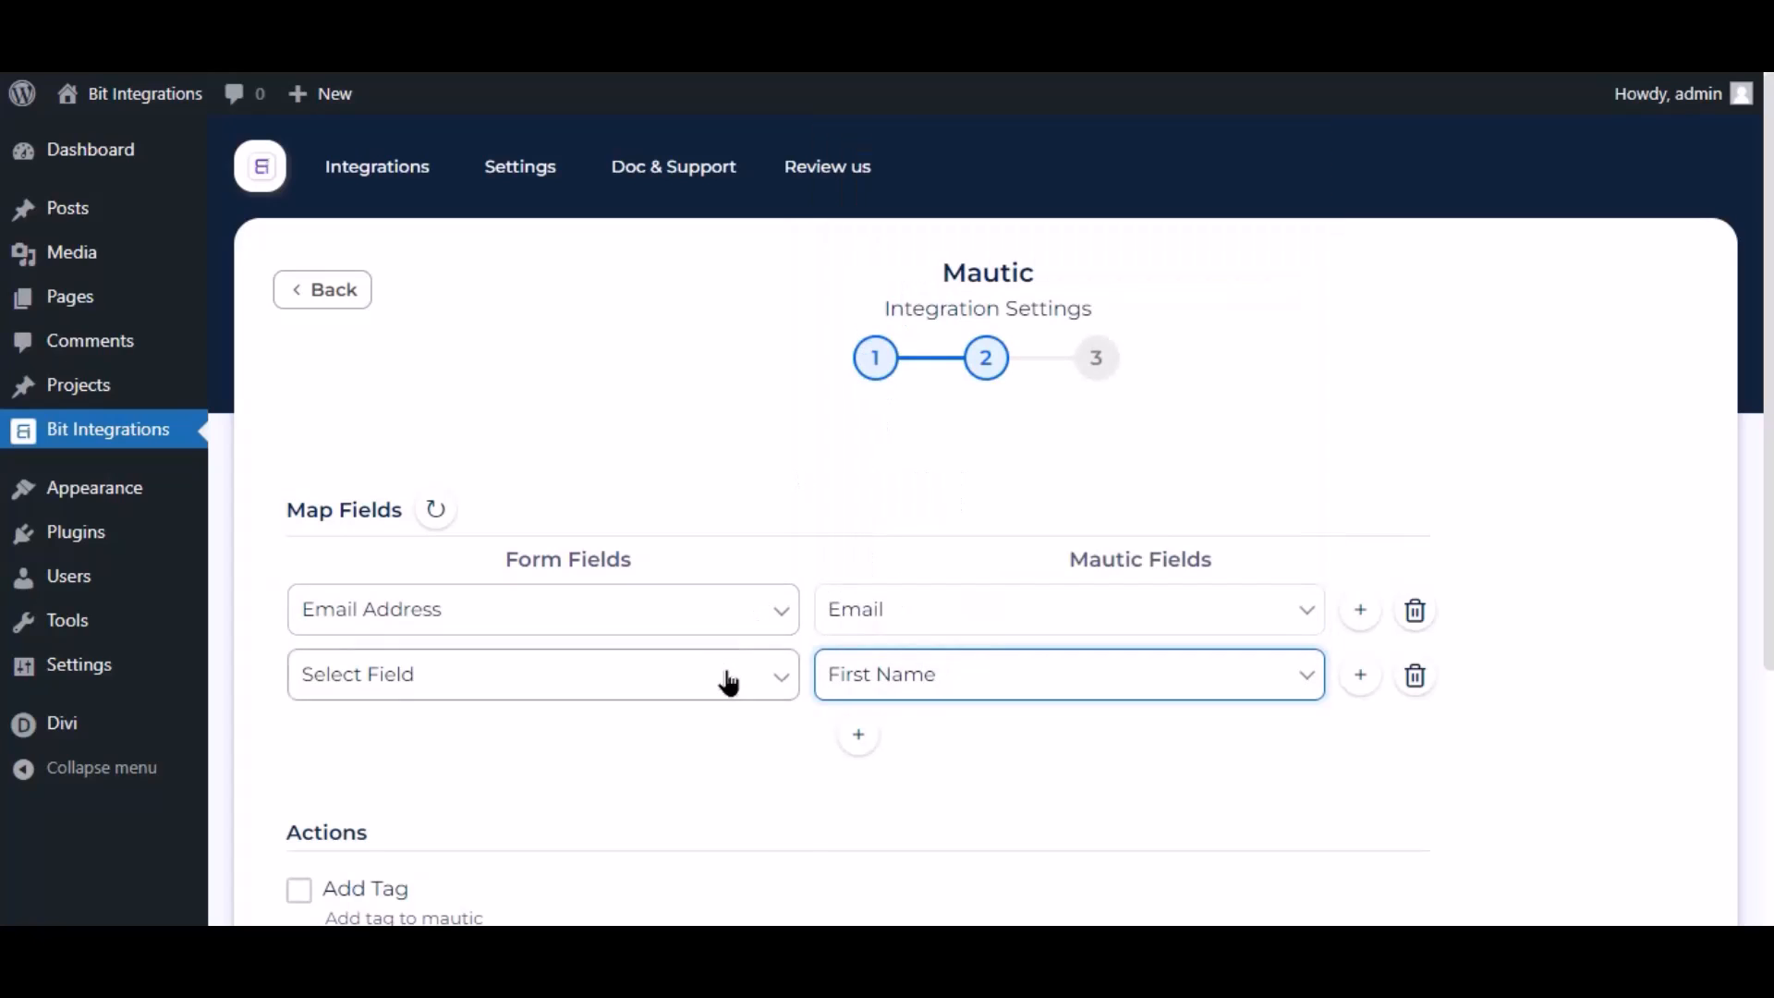
pyautogui.click(693, 671)
pyautogui.click(406, 771)
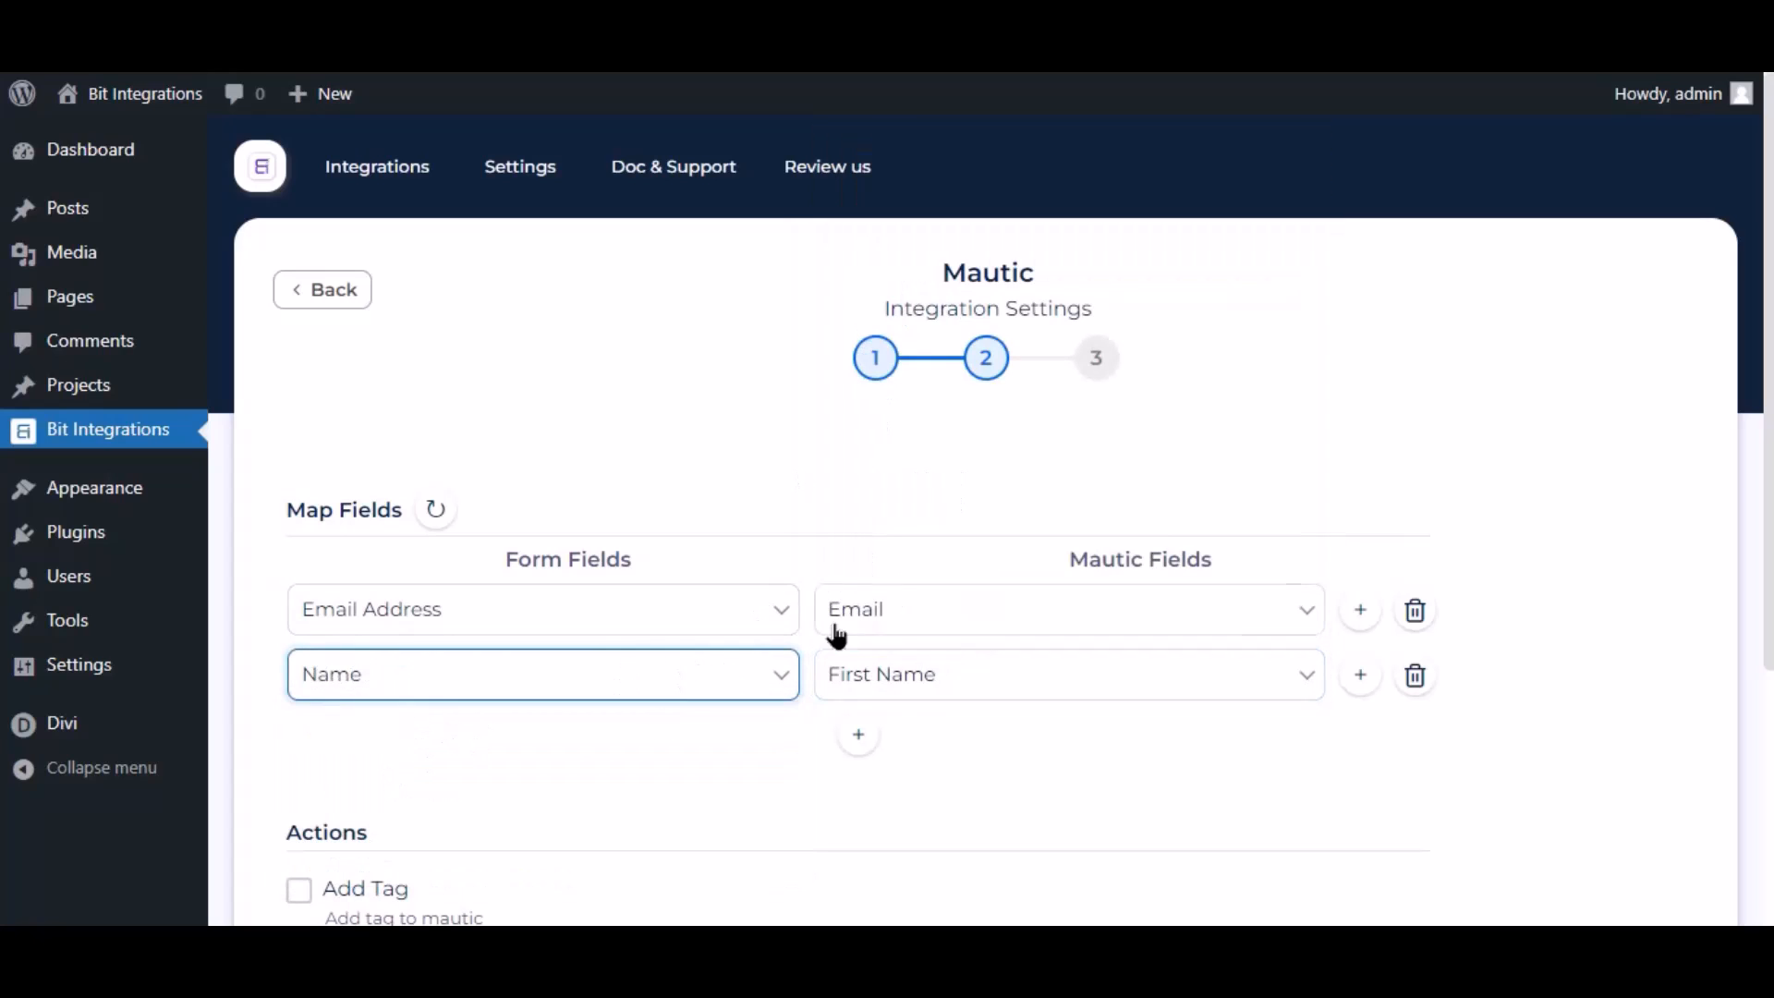
pyautogui.scroll(-3, 957, 573)
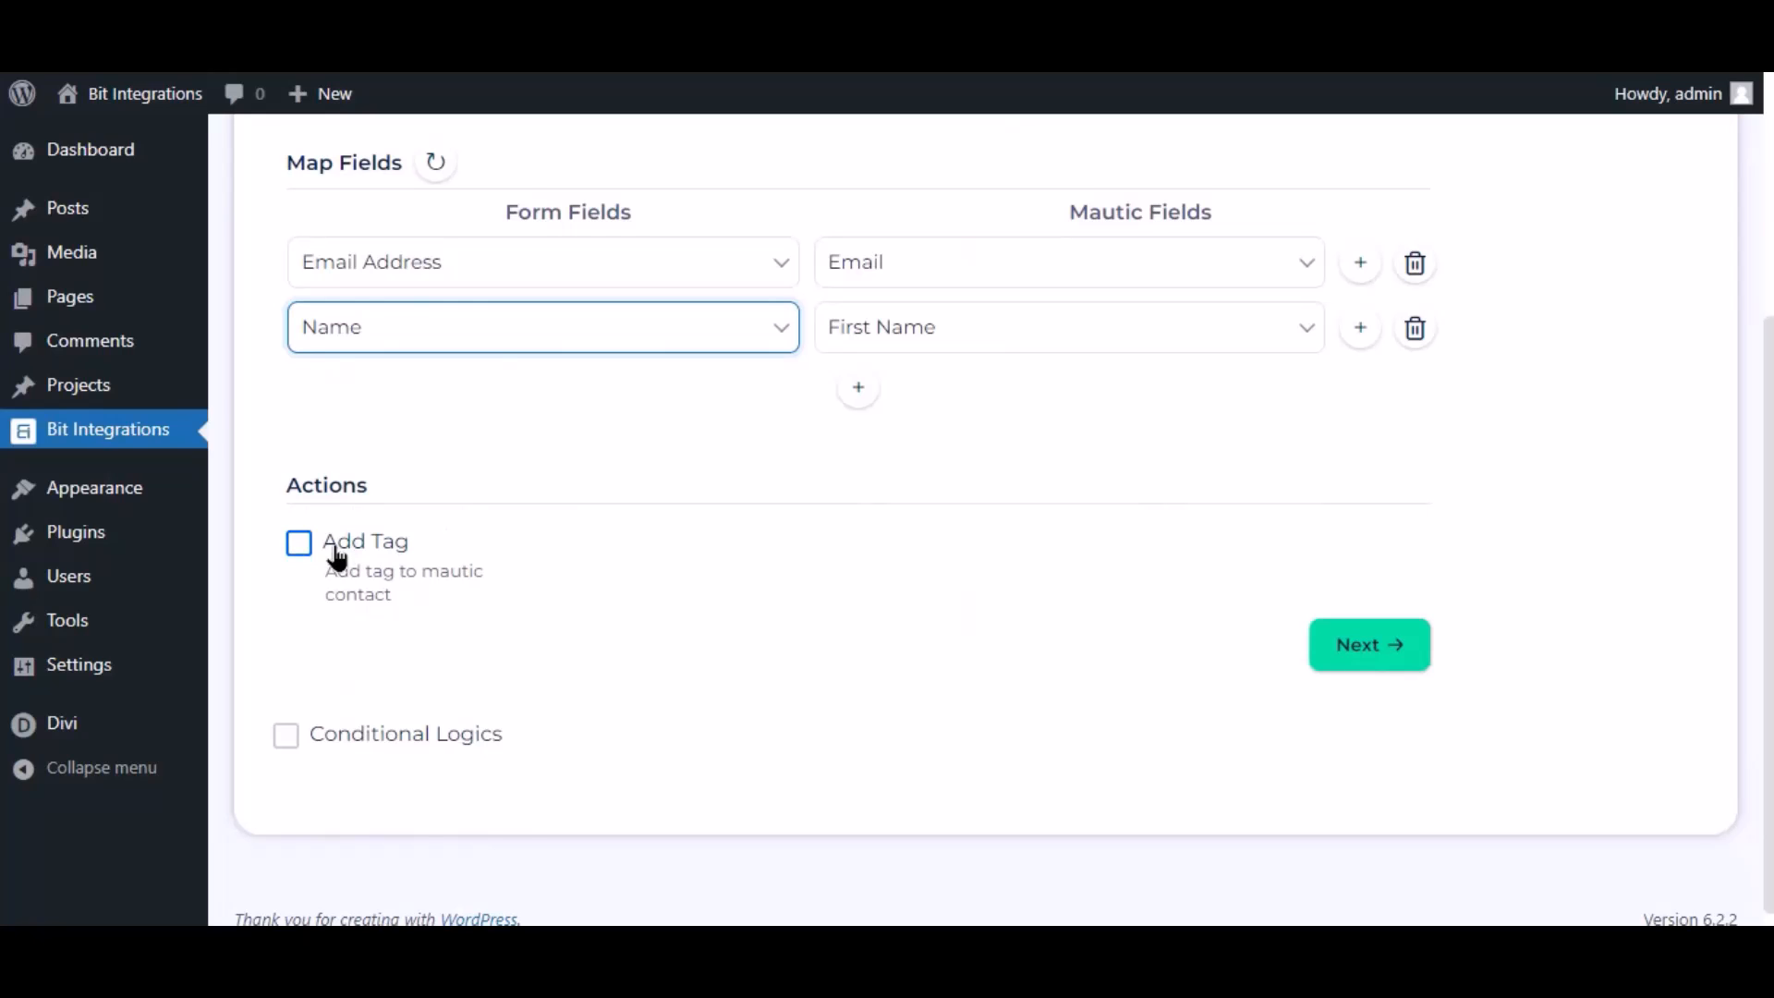
# Leave Conditional Logics off and Finish & Save the Mautic integration
pyautogui.click(286, 737)
pyautogui.scroll(-3, 305, 743)
pyautogui.moveTo(416, 555)
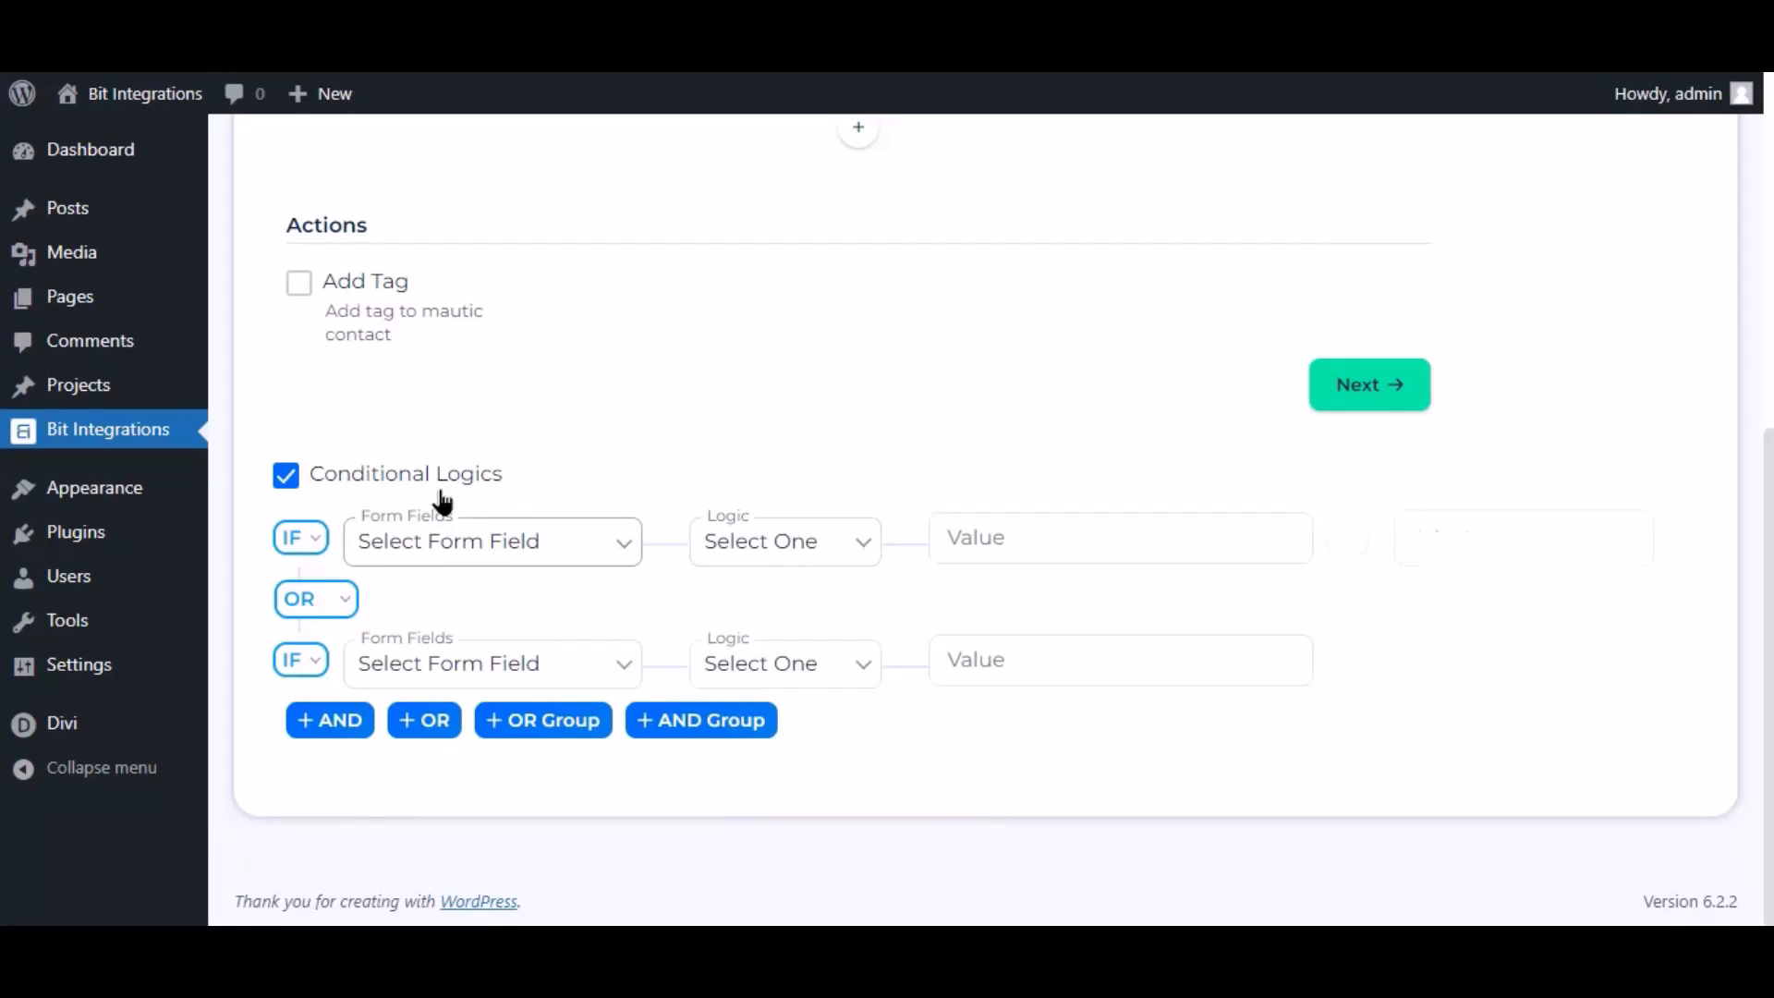
pyautogui.click(286, 475)
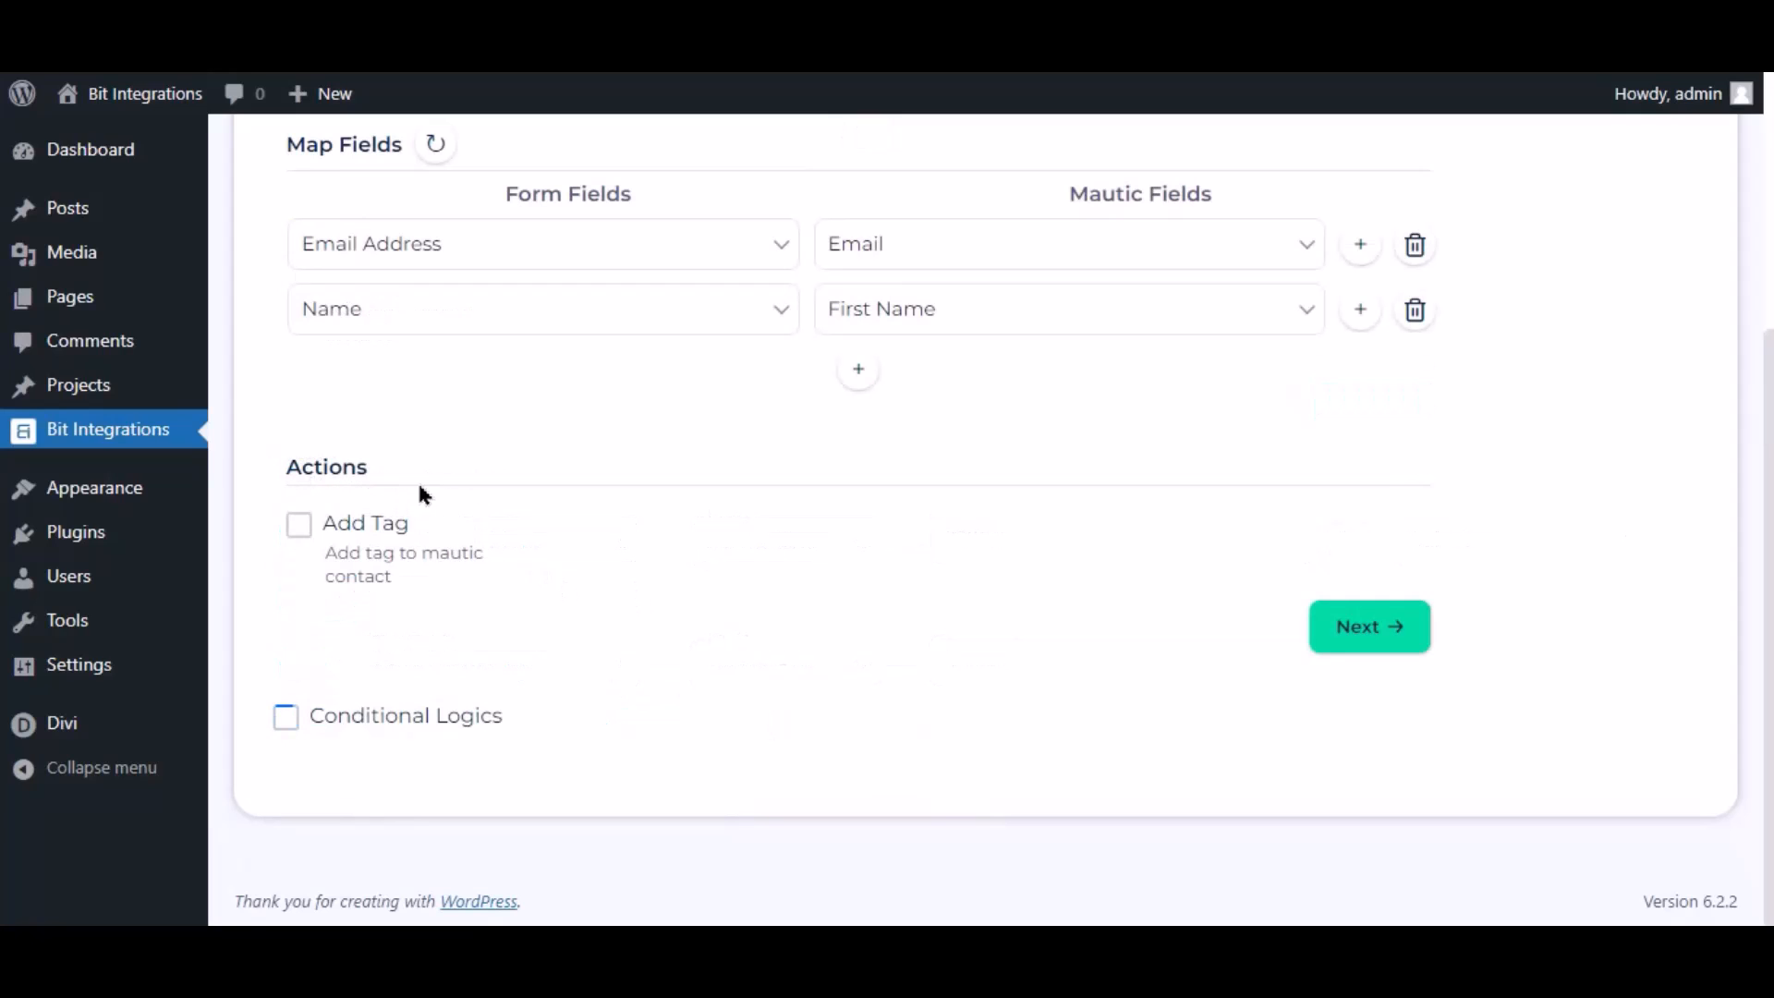
pyautogui.click(1349, 625)
pyautogui.click(986, 450)
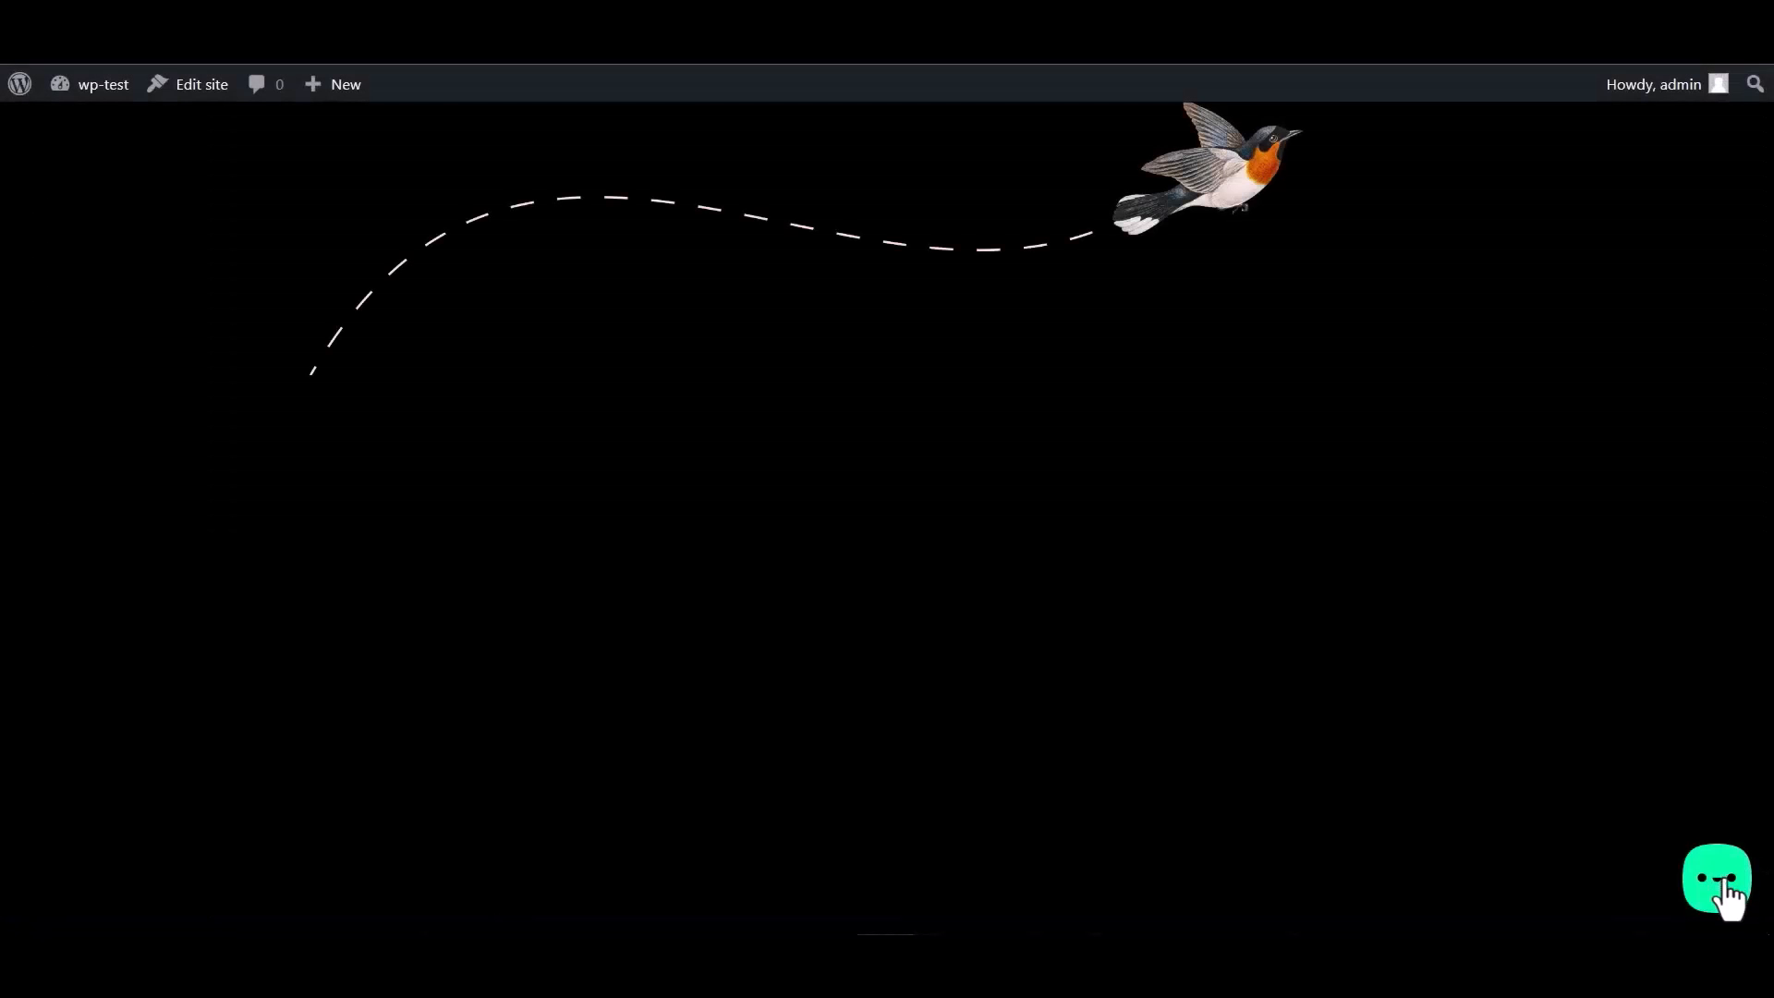
# Open the Bit Assist contact form and enter name 'Bit Integrations' and an email address
pyautogui.click(1726, 894)
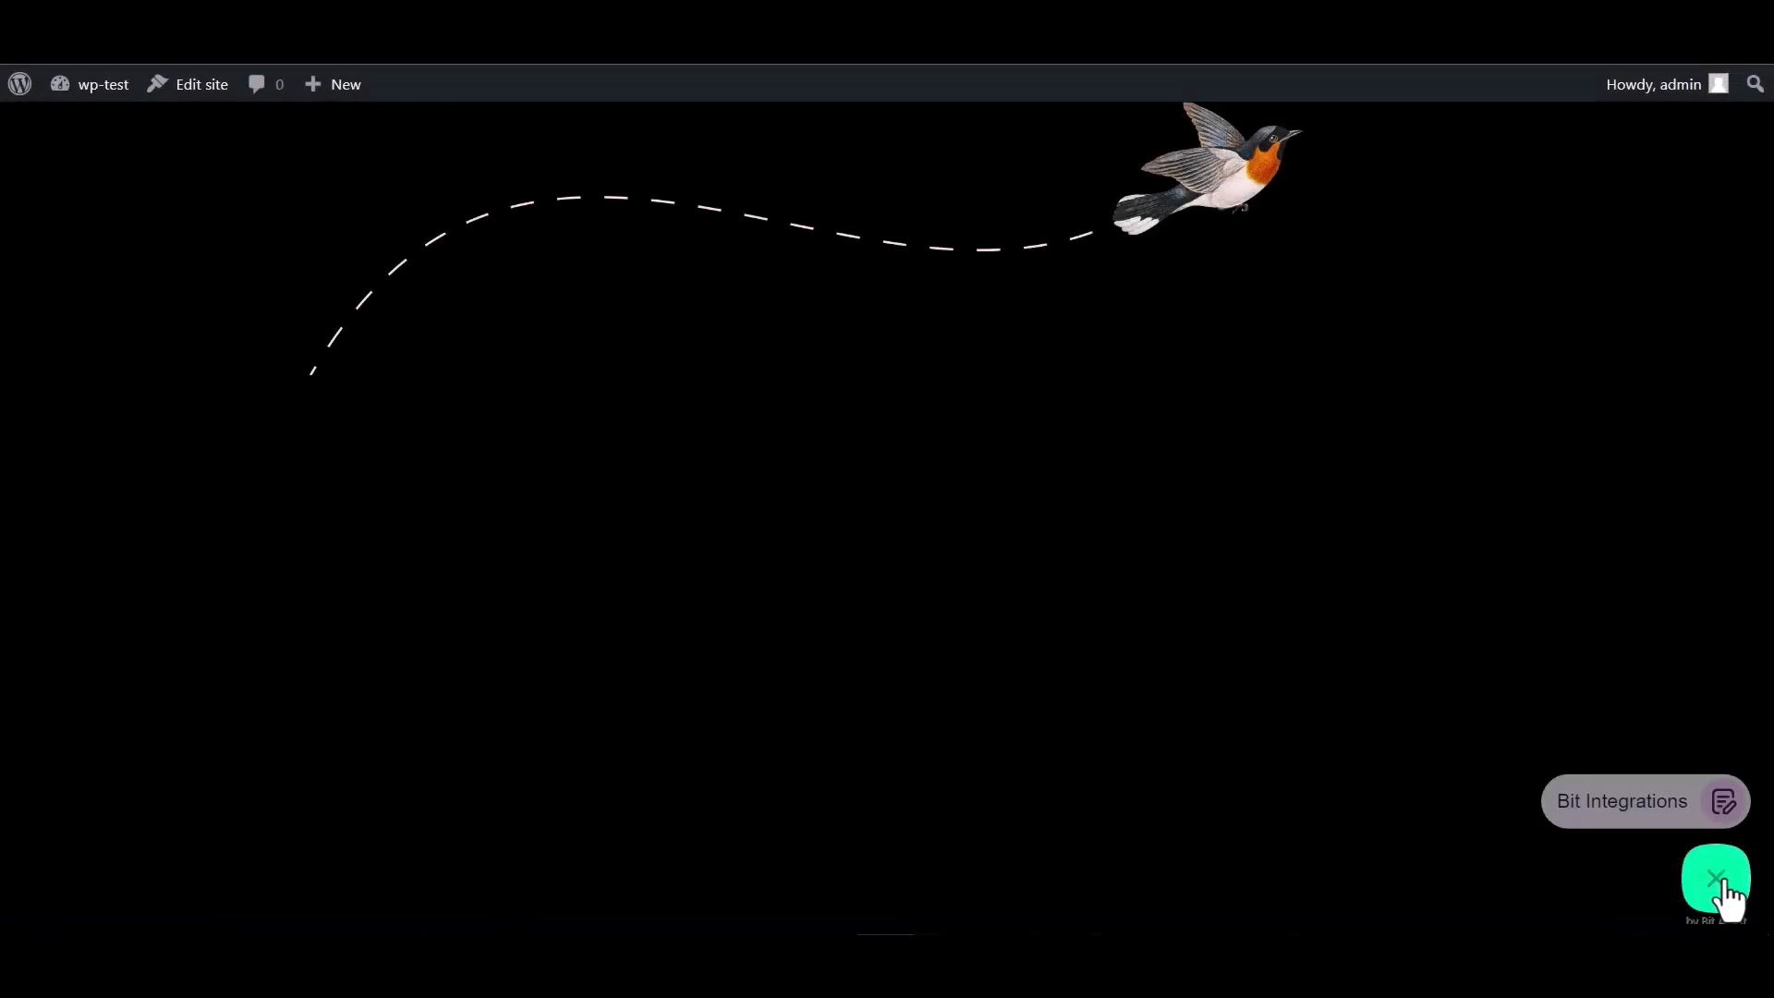
pyautogui.click(1615, 808)
pyautogui.click(1475, 601)
pyautogui.write('B')
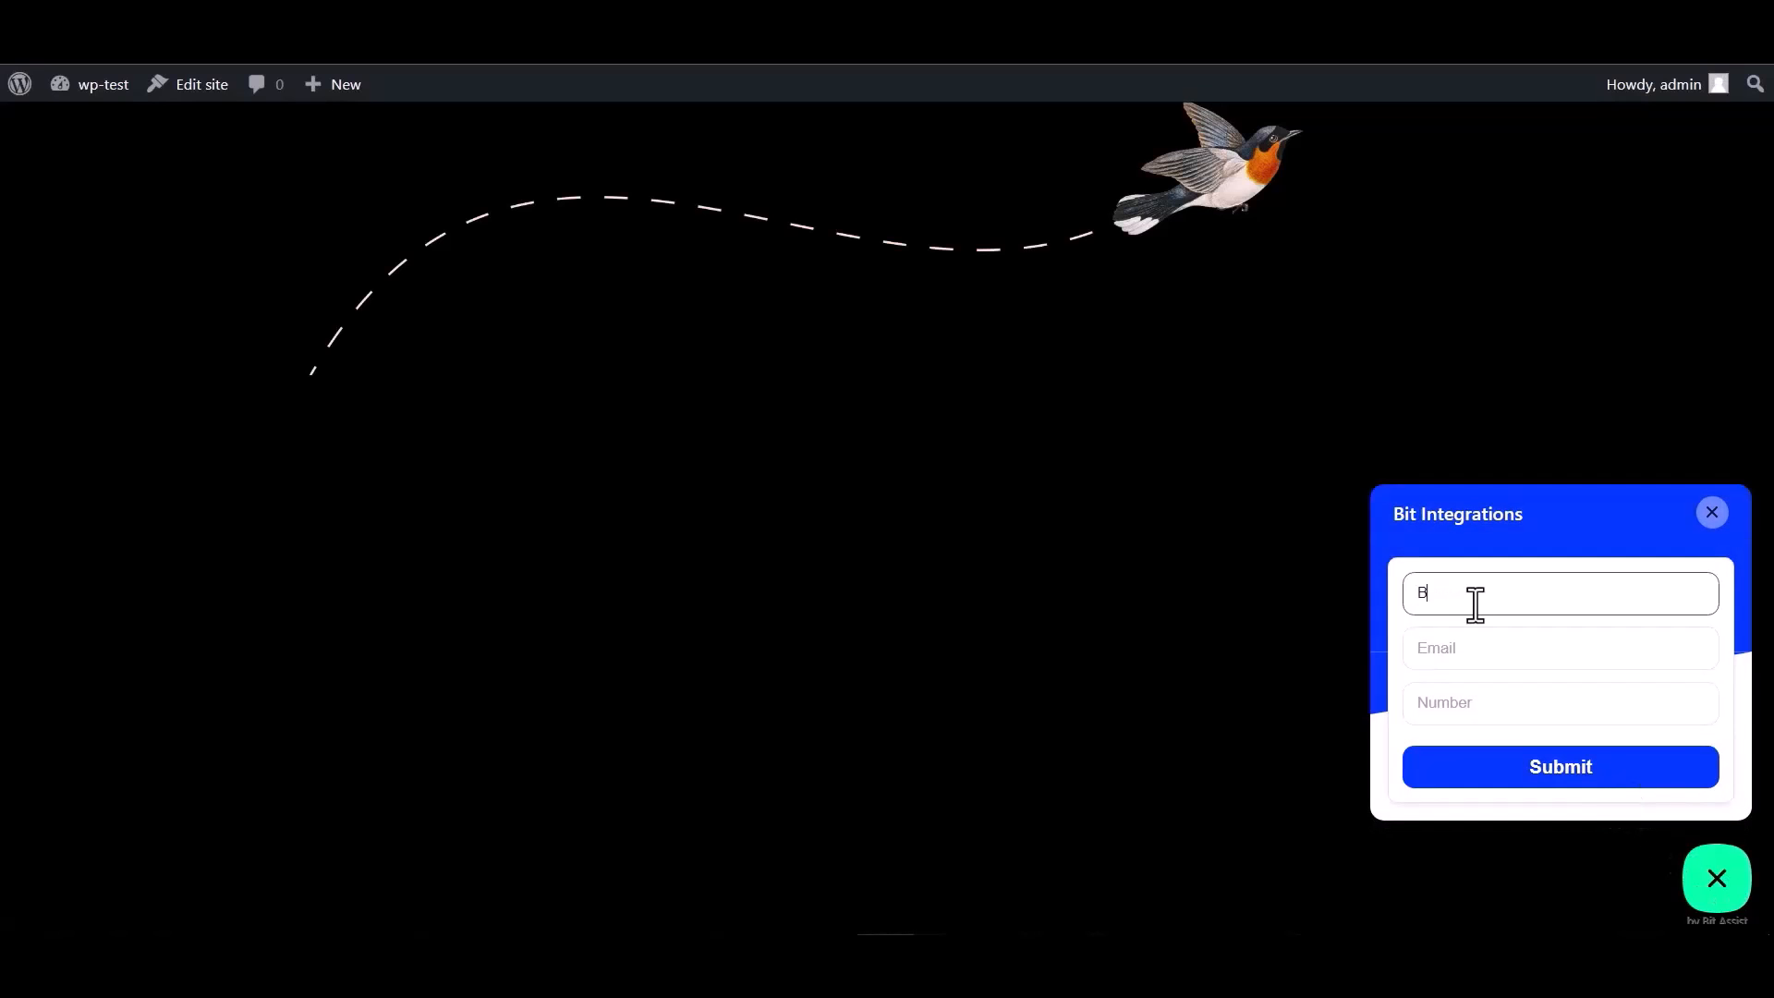
pyautogui.write('it Integrations')
pyautogui.click(1484, 640)
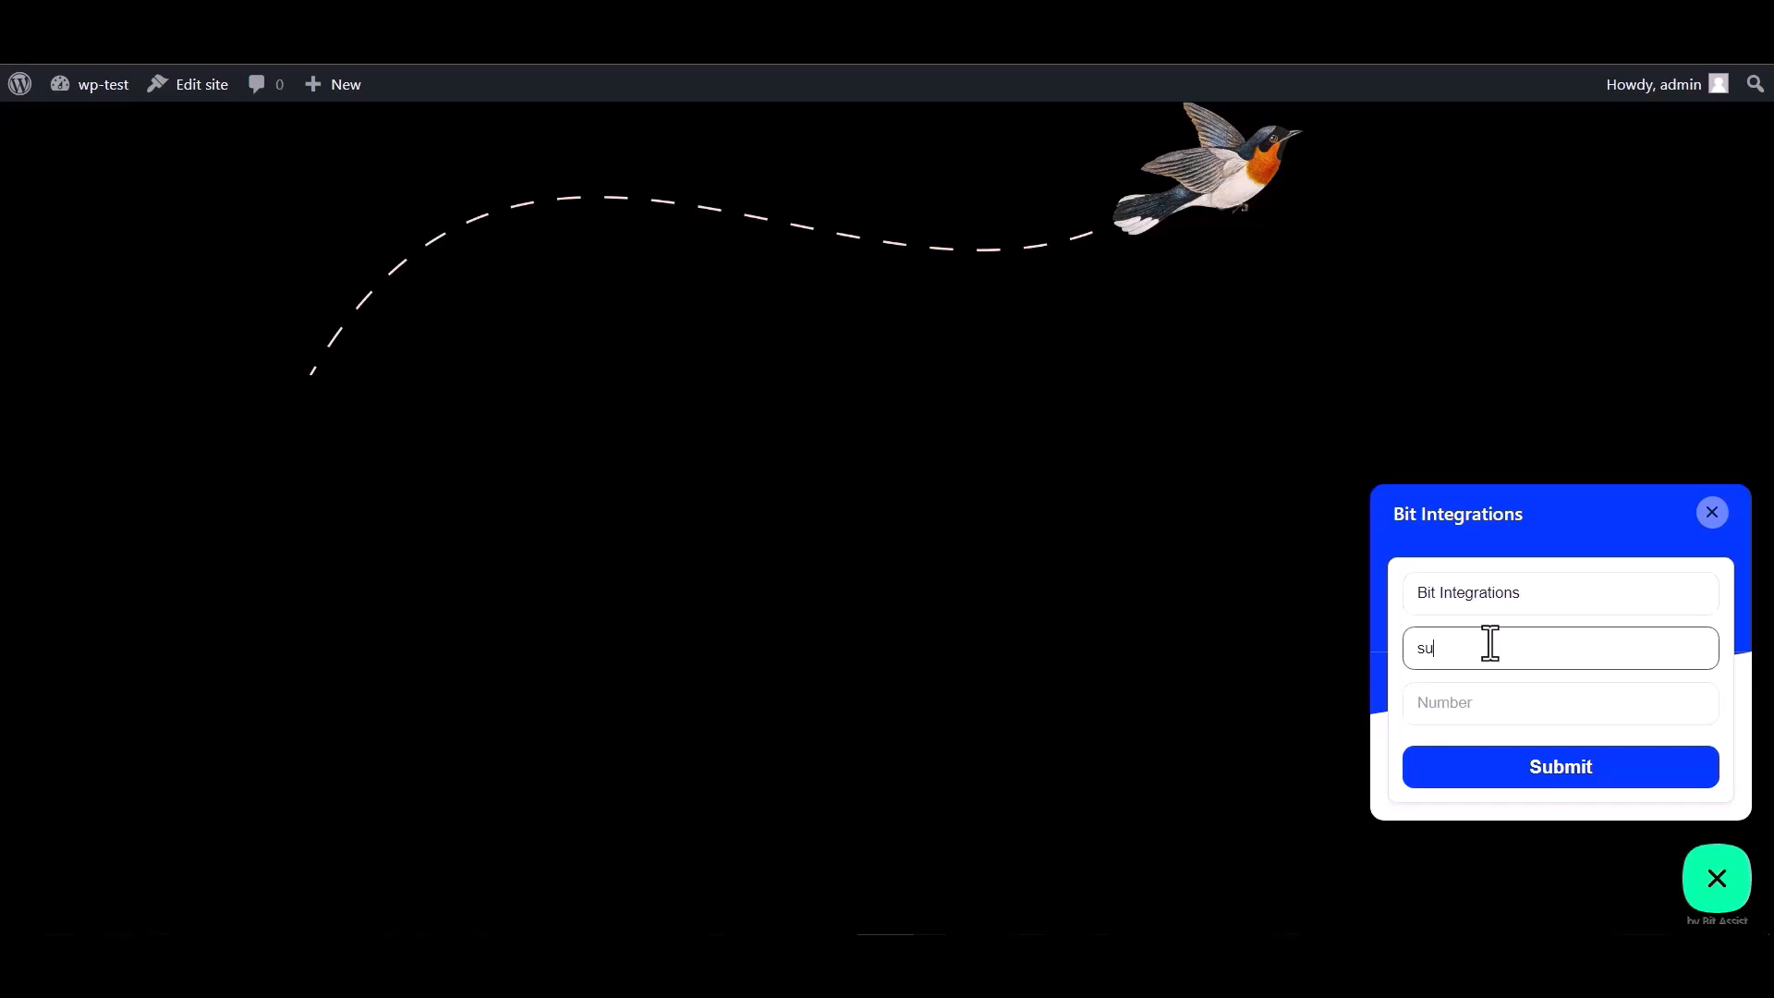
# Enter a phone number, submit the form, and open Mautic's Contacts list
pyautogui.click(1464, 698)
pyautogui.write('444555666')
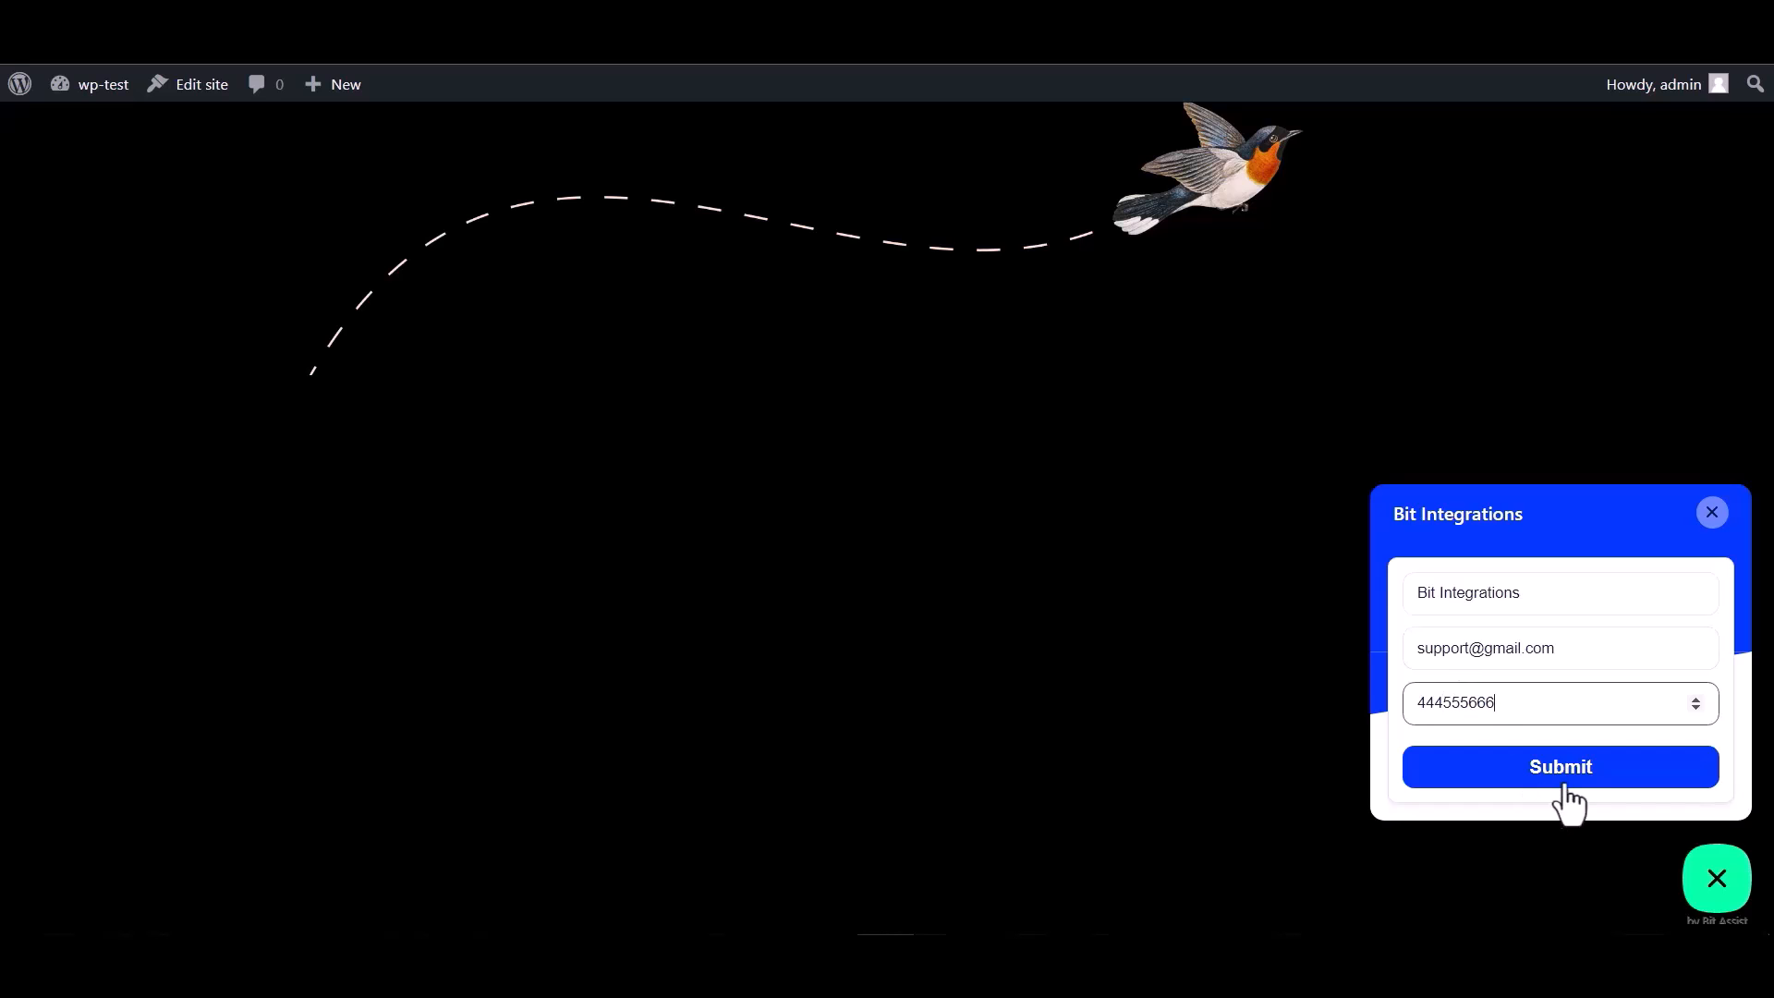
pyautogui.click(1566, 774)
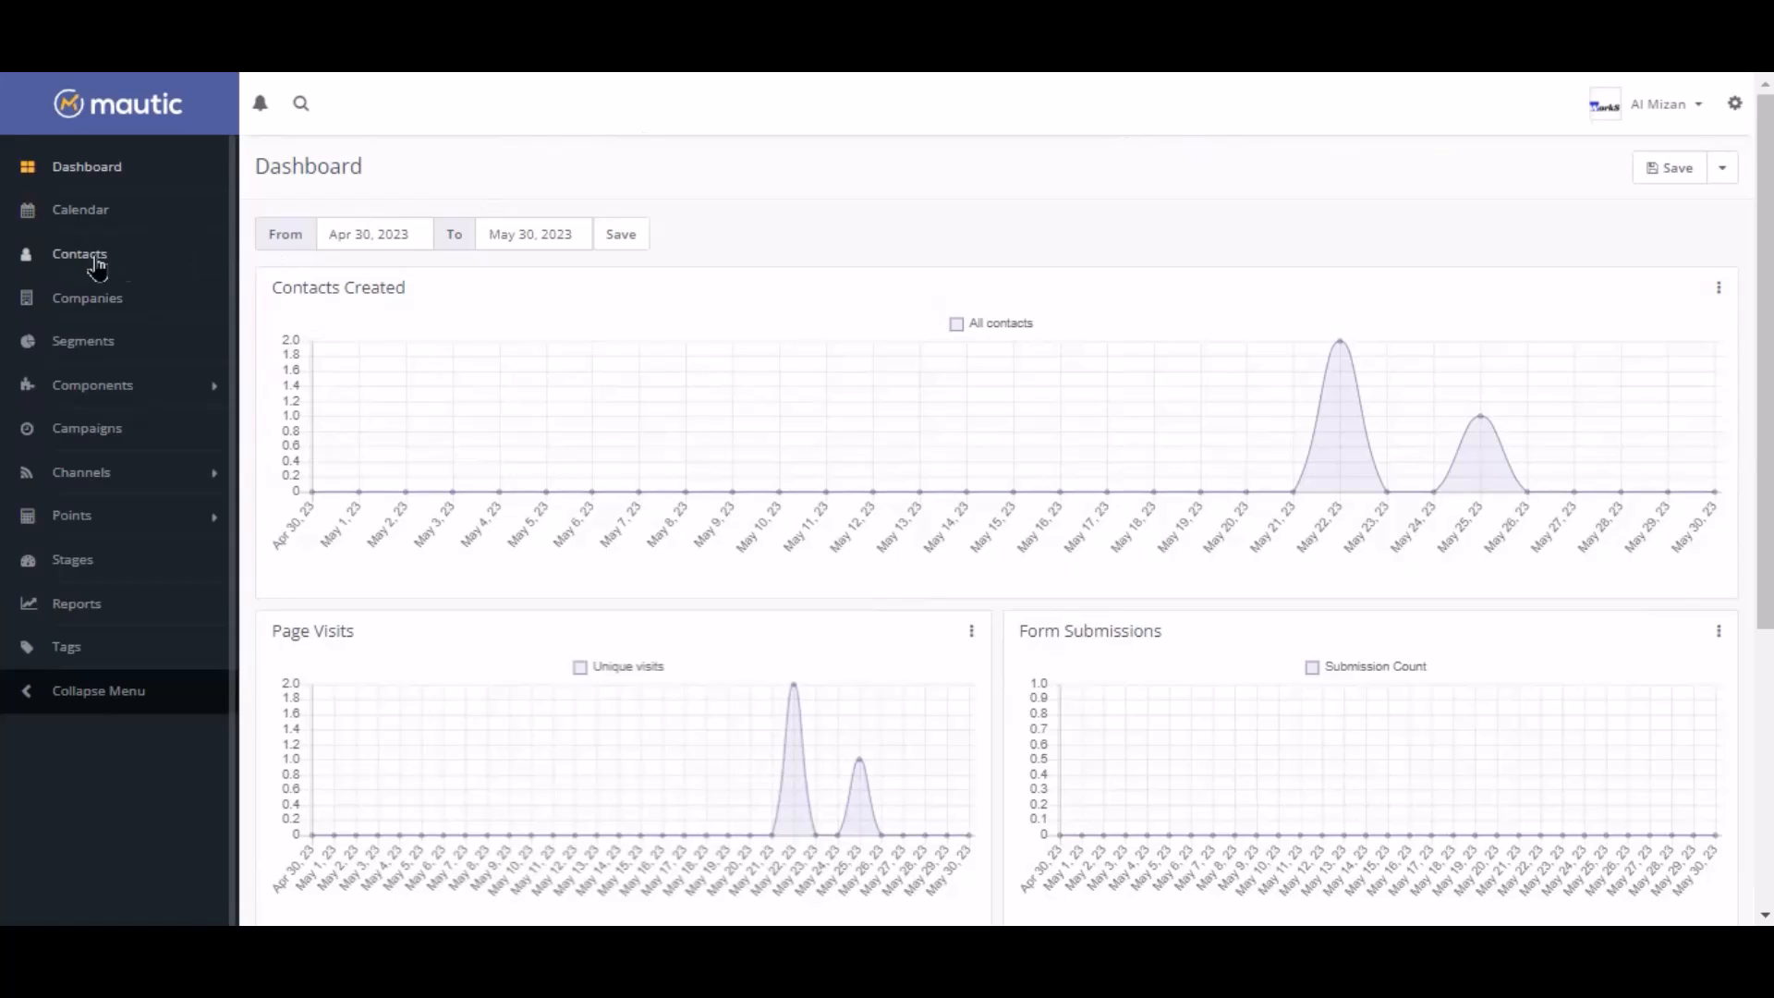
pyautogui.click(61, 264)
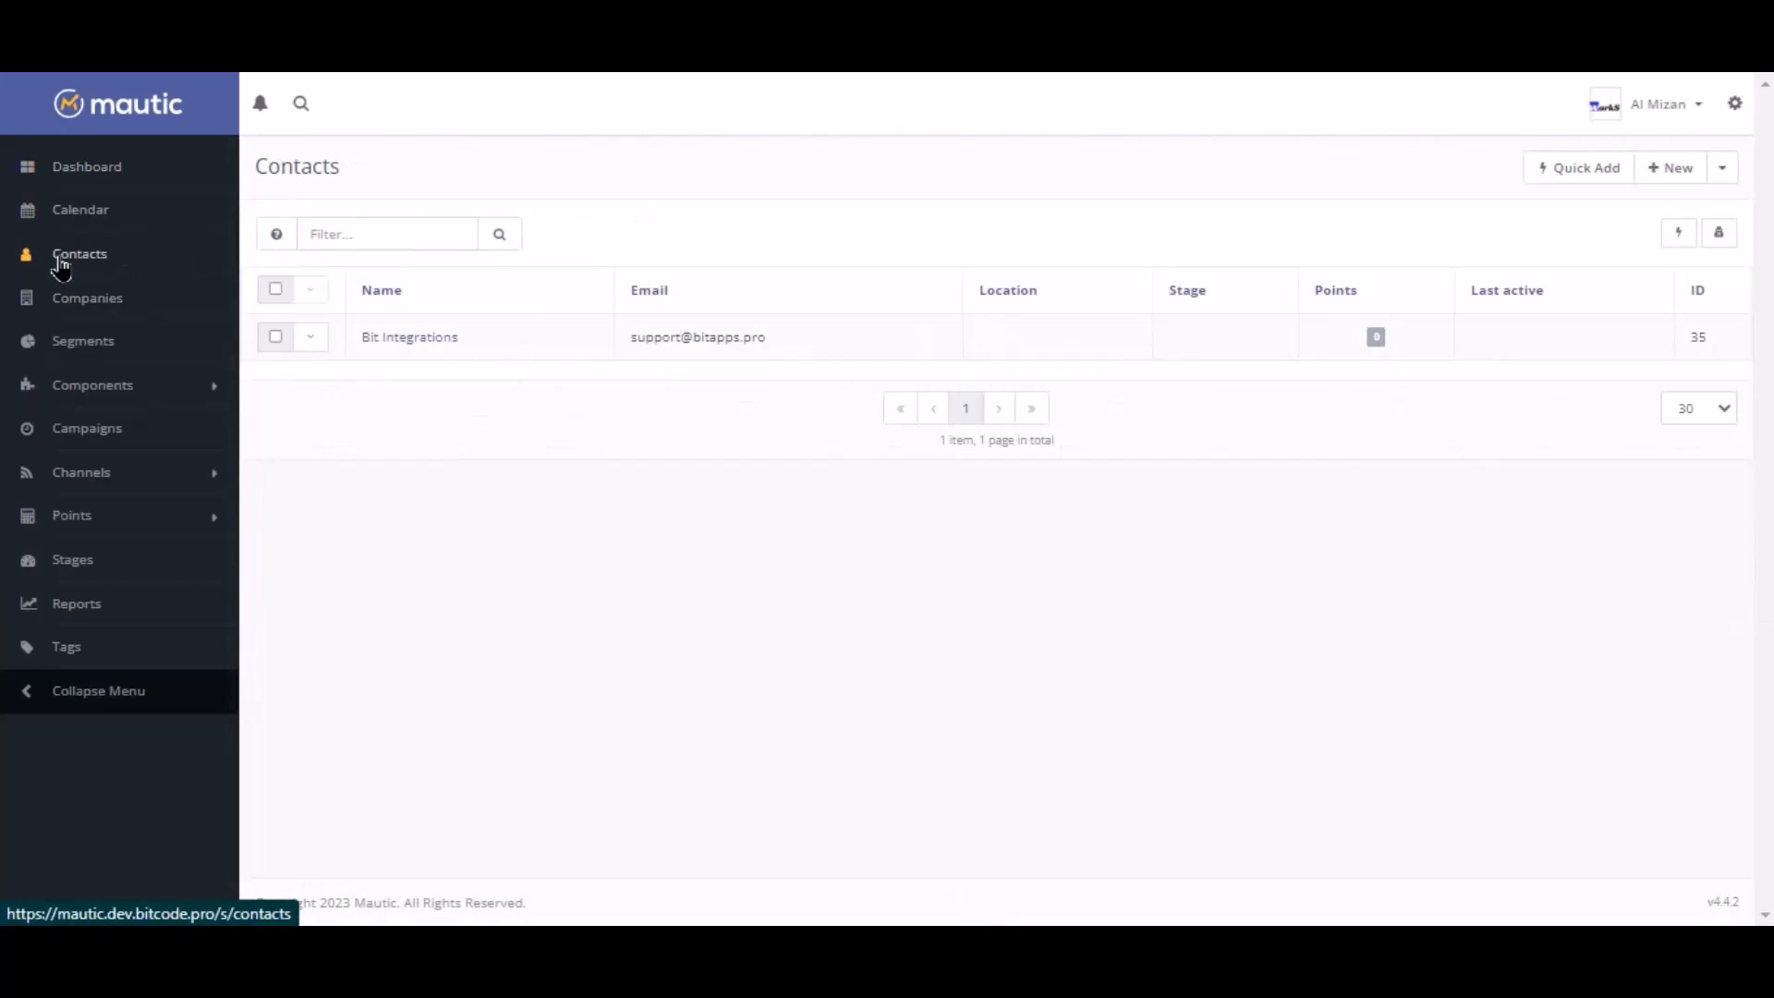